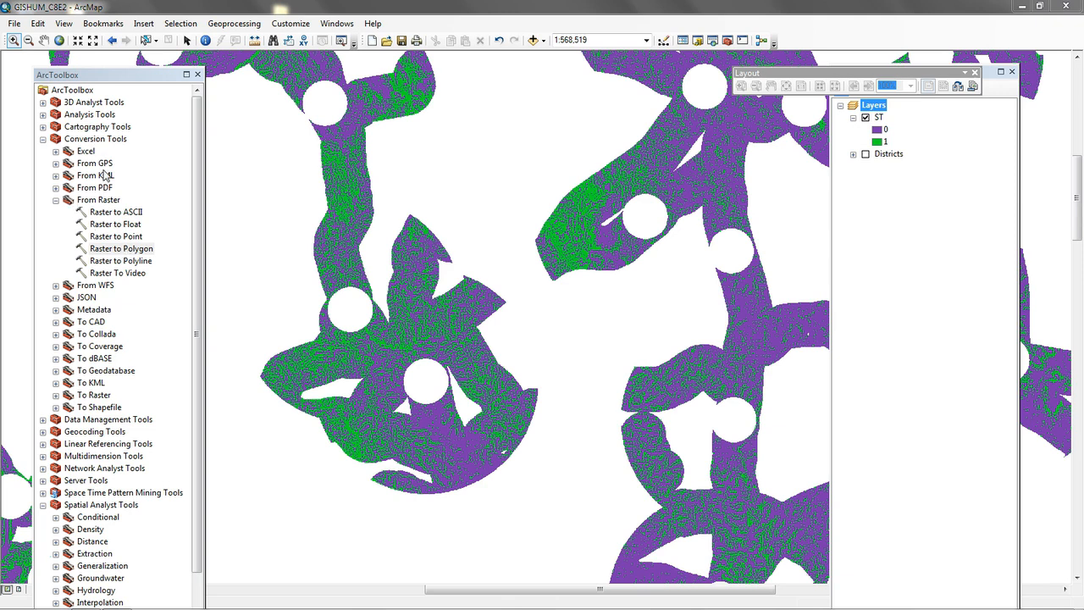
Set up a Raster to Polygon conversion with ST as the input raster and Value as the field
{"action": "double_click", "coordinate": [136, 249]}
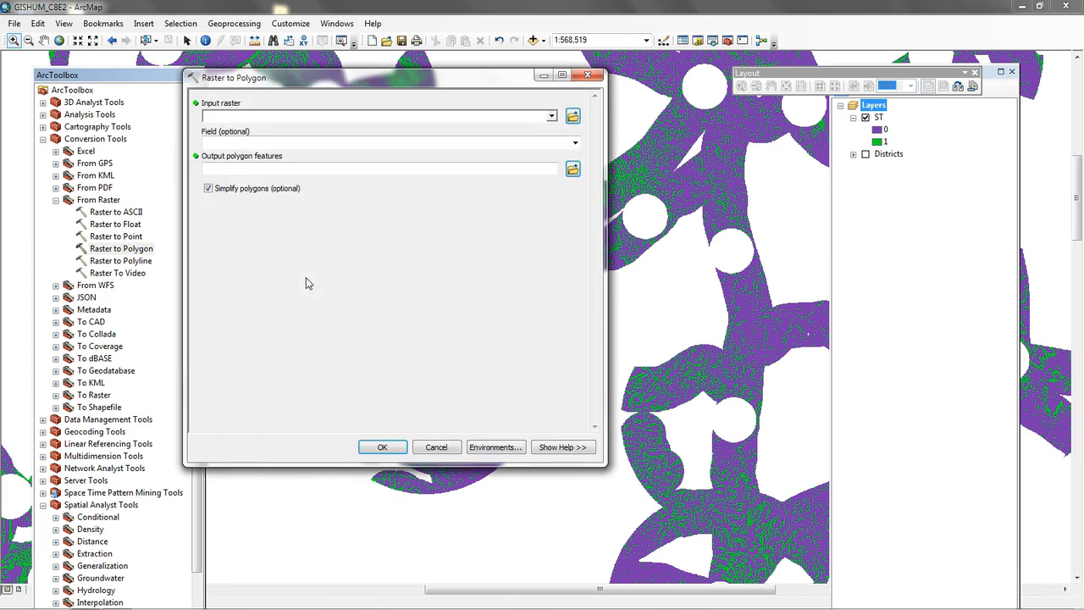
{"action": "left_click", "coordinate": [551, 116]}
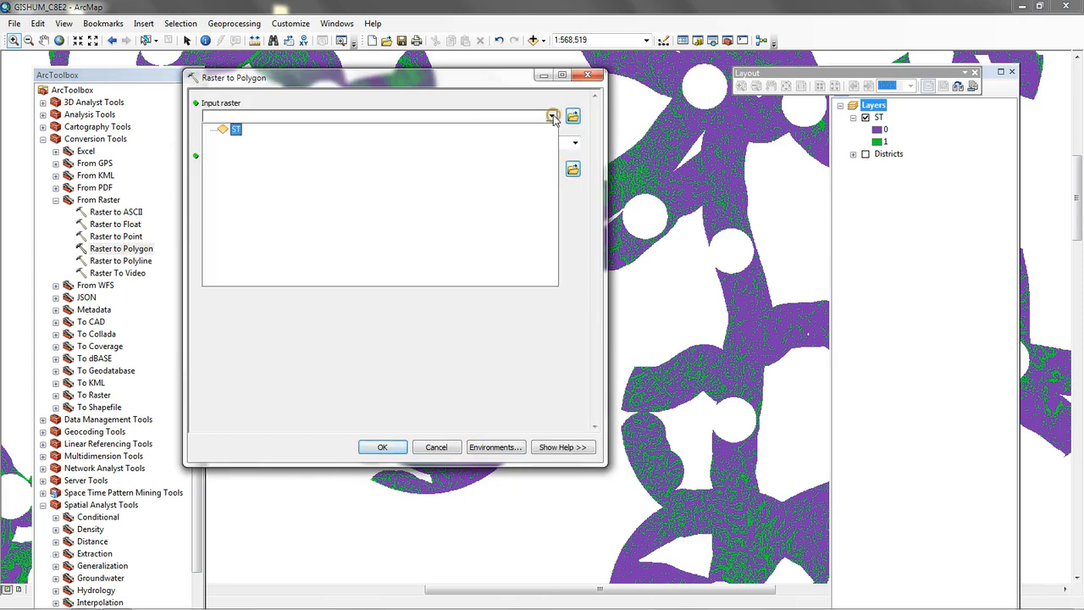
{"action": "left_click", "coordinate": [236, 129]}
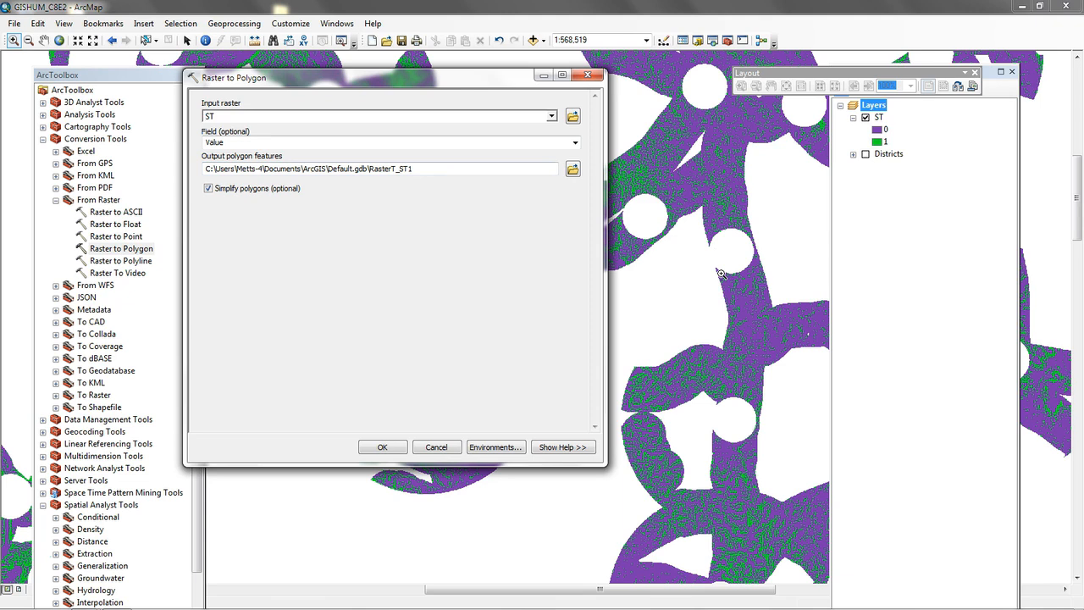
{"action": "left_click", "coordinate": [576, 142]}
{"action": "left_click", "coordinate": [231, 154]}
Run the conversion with the output polygon features named suittest in Default.gdb and polygon simplification turned off
{"action": "left_click", "coordinate": [422, 169]}
{"action": "double_click", "coordinate": [390, 169]}
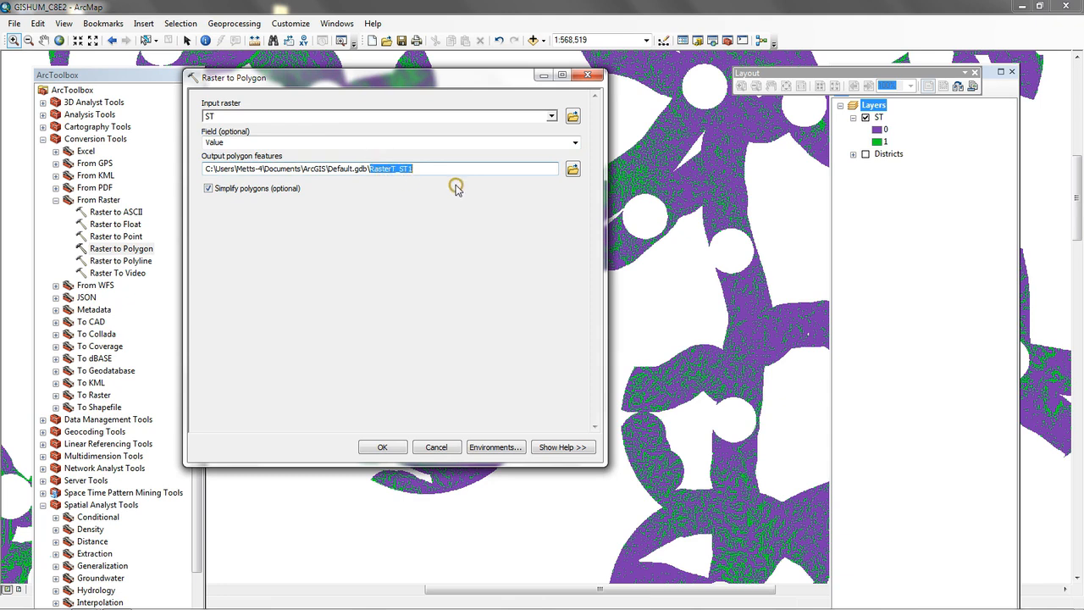
{"action": "key", "text": "BackSpace"}
{"action": "type", "text": "s"}
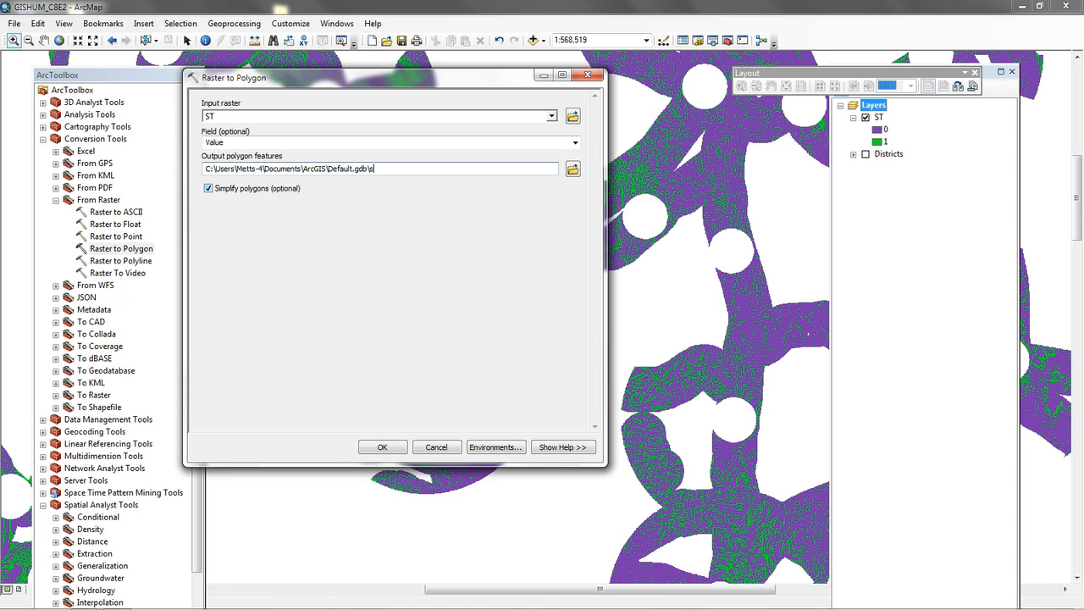
{"action": "type", "text": "uittest"}
{"action": "left_click", "coordinate": [208, 189]}
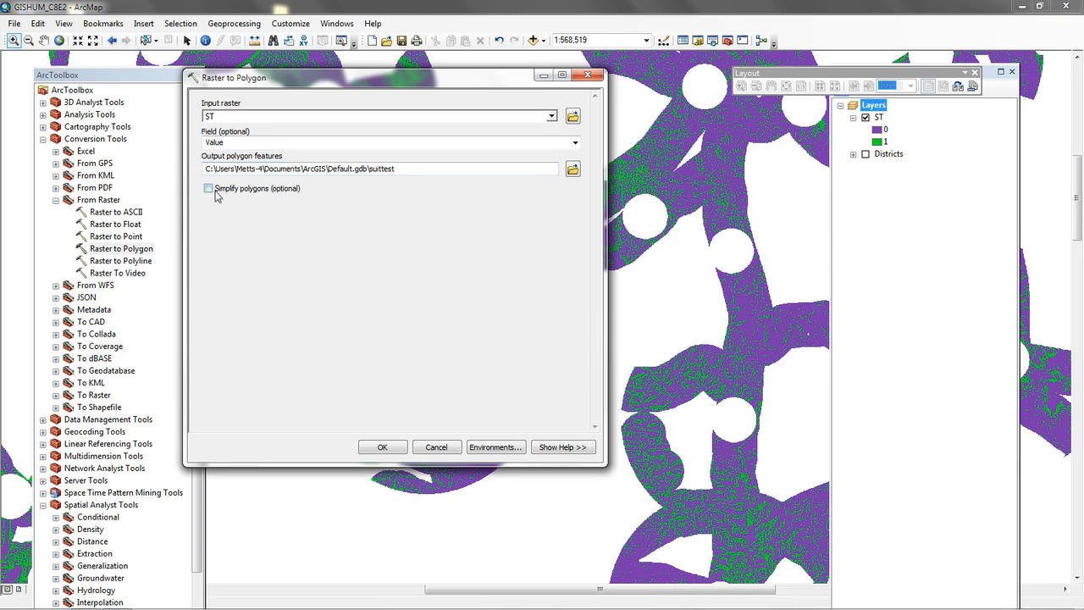
{"action": "left_click", "coordinate": [385, 447]}
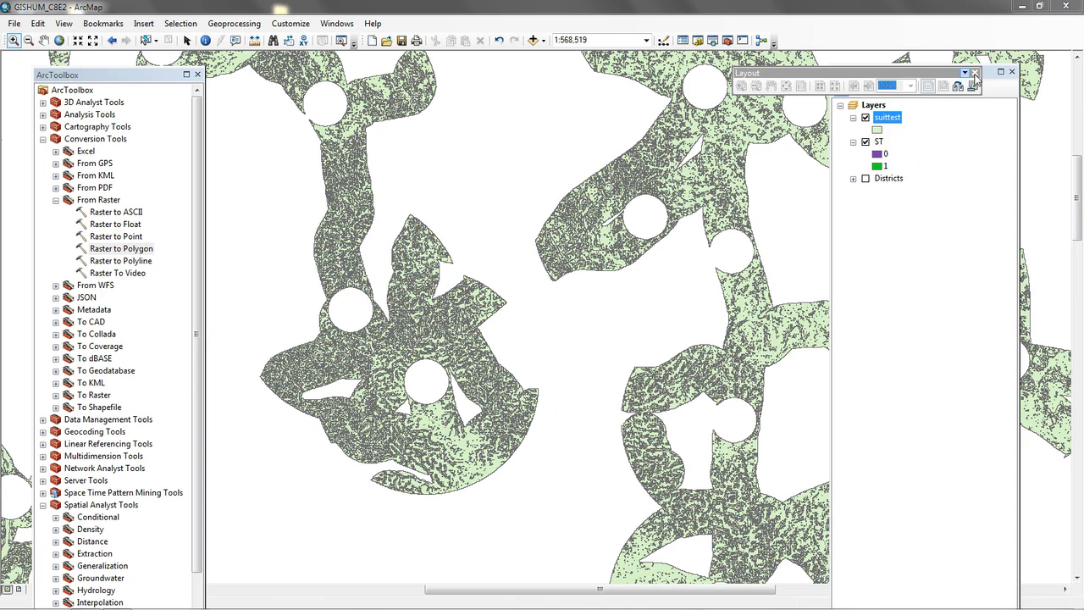
Move the Table Of Contents beside ArcToolbox and remove the ST raster layer from the map
{"action": "left_click_drag", "start_coordinate": [990, 76], "coordinate": [428, 103]}
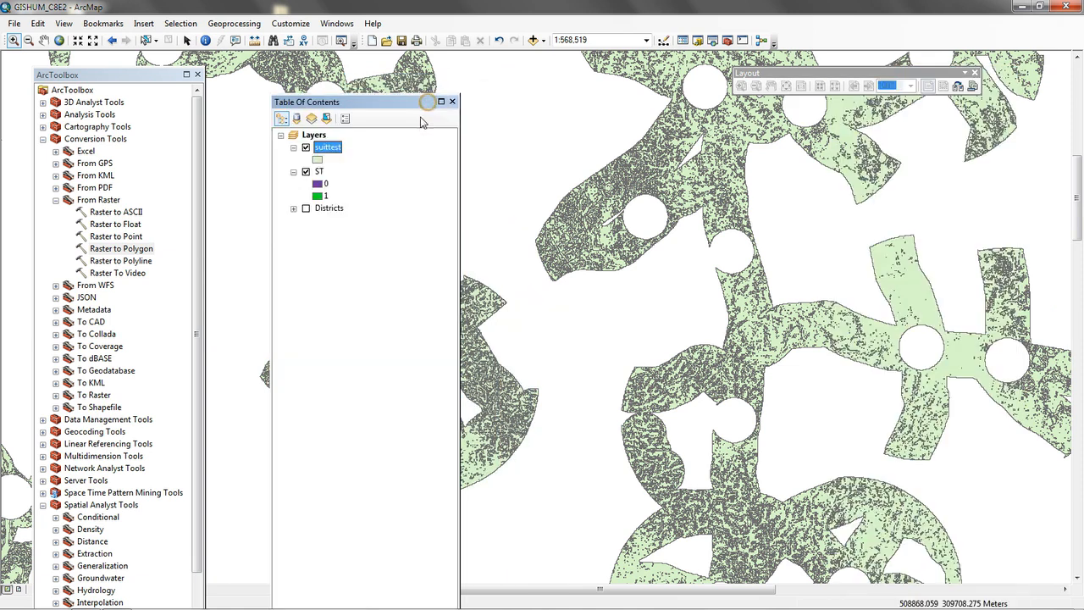
{"action": "right_click", "coordinate": [320, 173]}
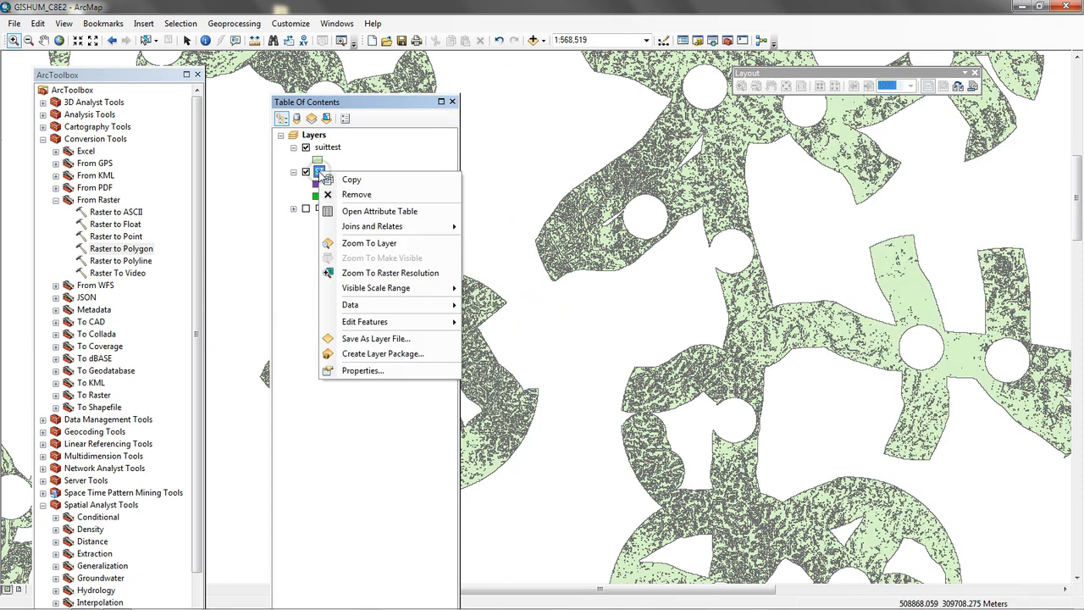
{"action": "left_click", "coordinate": [360, 195]}
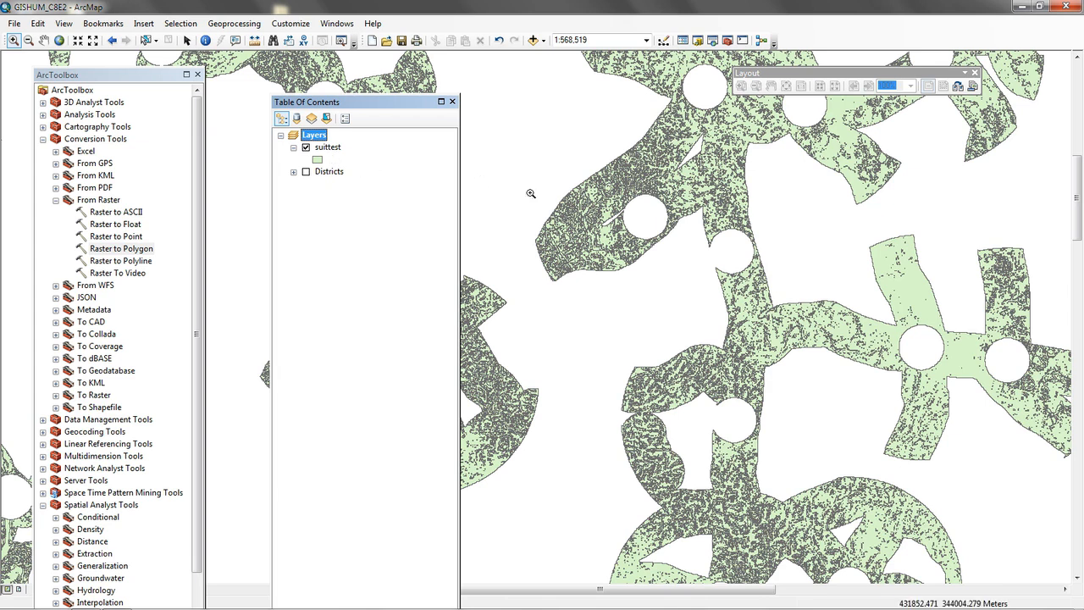
Review the attribute table of the suittest layer, including its gridcode values, and close it
{"action": "right_click", "coordinate": [326, 148]}
{"action": "left_click", "coordinate": [421, 193]}
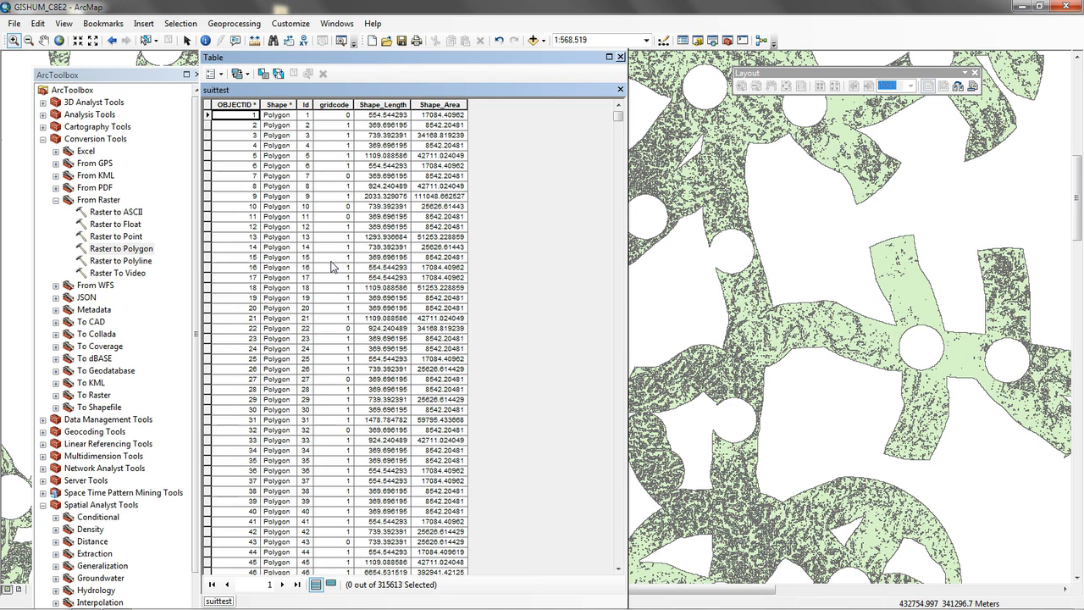
{"action": "left_click", "coordinate": [620, 56]}
Select the suittest polygons that meet gridcode = 1 with Select By Attributes, as a new selection
{"action": "left_click", "coordinate": [179, 22]}
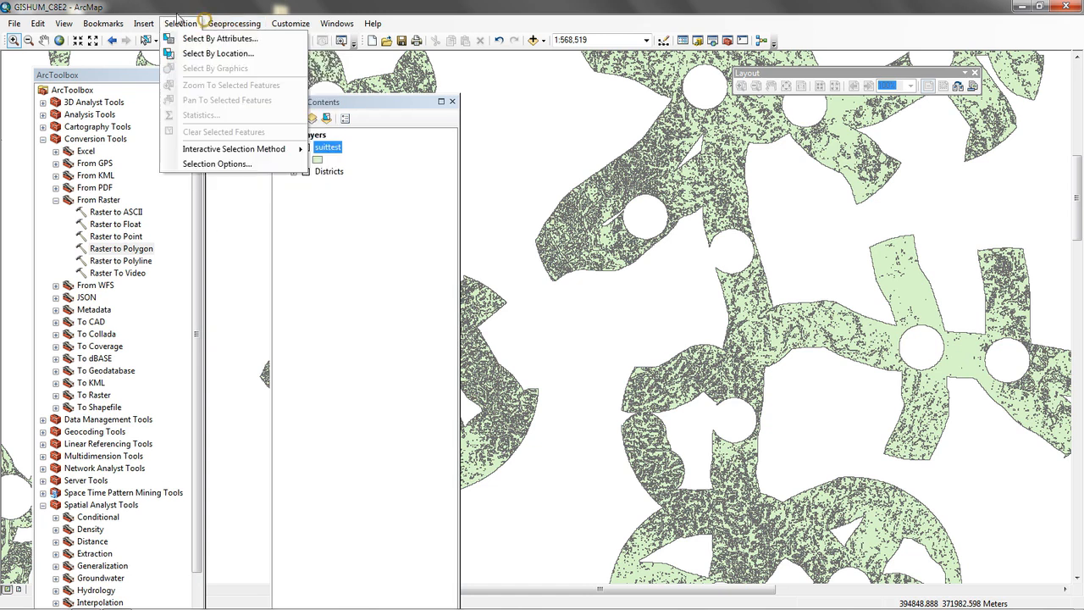
{"action": "left_click", "coordinate": [241, 38]}
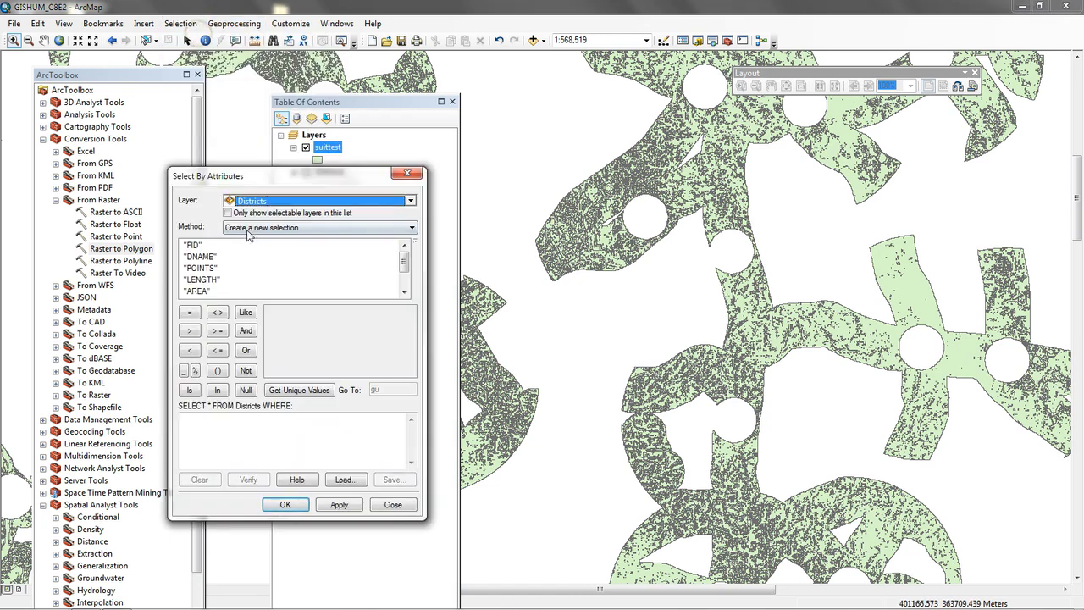
{"action": "left_click_drag", "start_coordinate": [254, 176], "coordinate": [489, 121]}
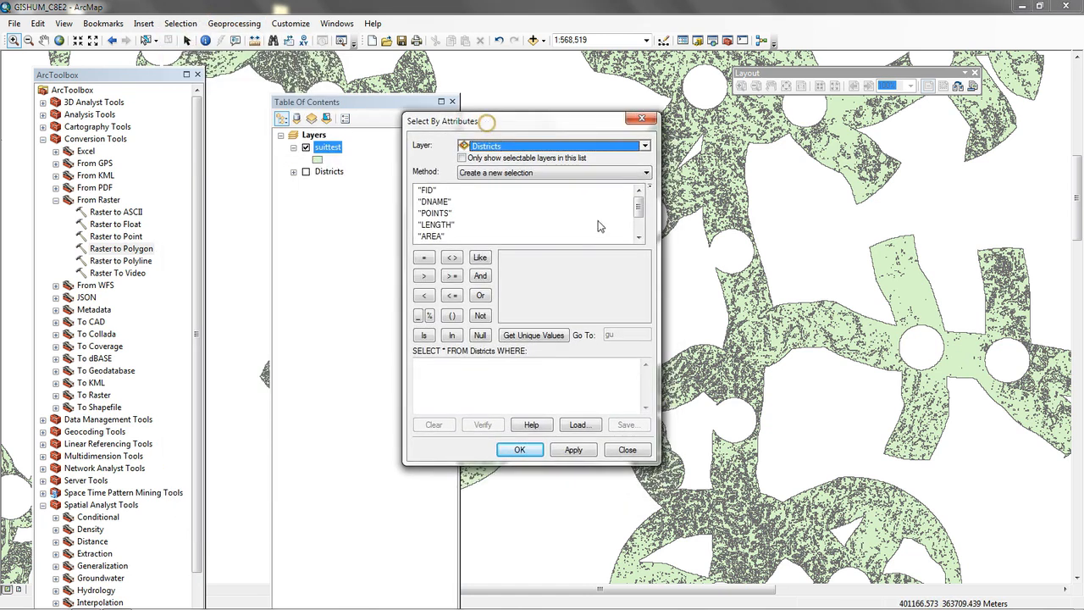
{"action": "left_click", "coordinate": [645, 146]}
{"action": "left_click", "coordinate": [505, 160]}
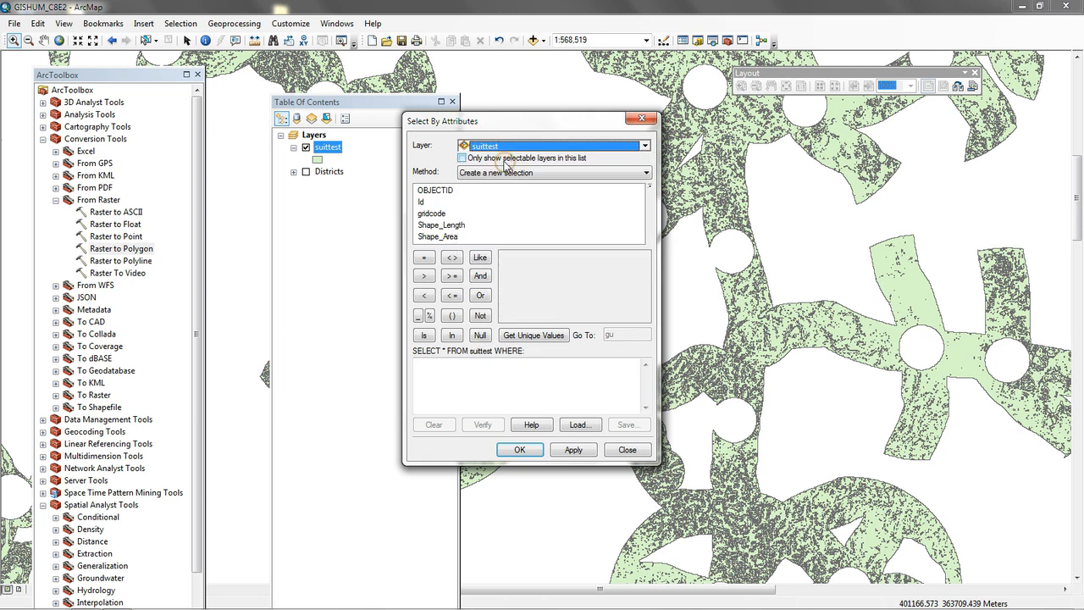
{"action": "double_click", "coordinate": [440, 216]}
{"action": "left_click", "coordinate": [423, 258]}
{"action": "left_click", "coordinate": [540, 334]}
{"action": "left_click", "coordinate": [520, 335]}
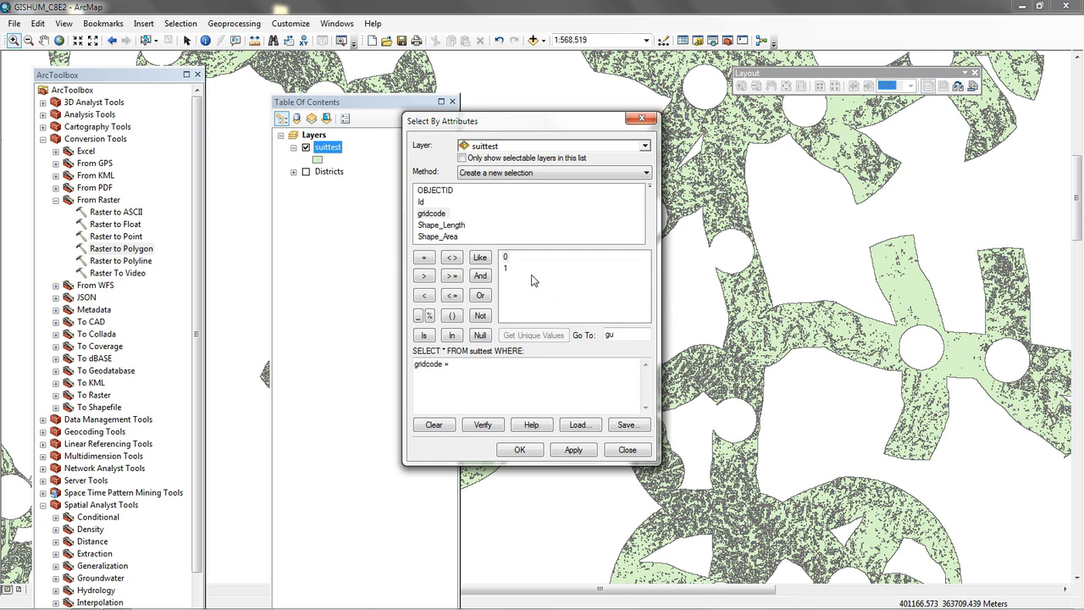
{"action": "double_click", "coordinate": [507, 269]}
{"action": "left_click", "coordinate": [573, 449]}
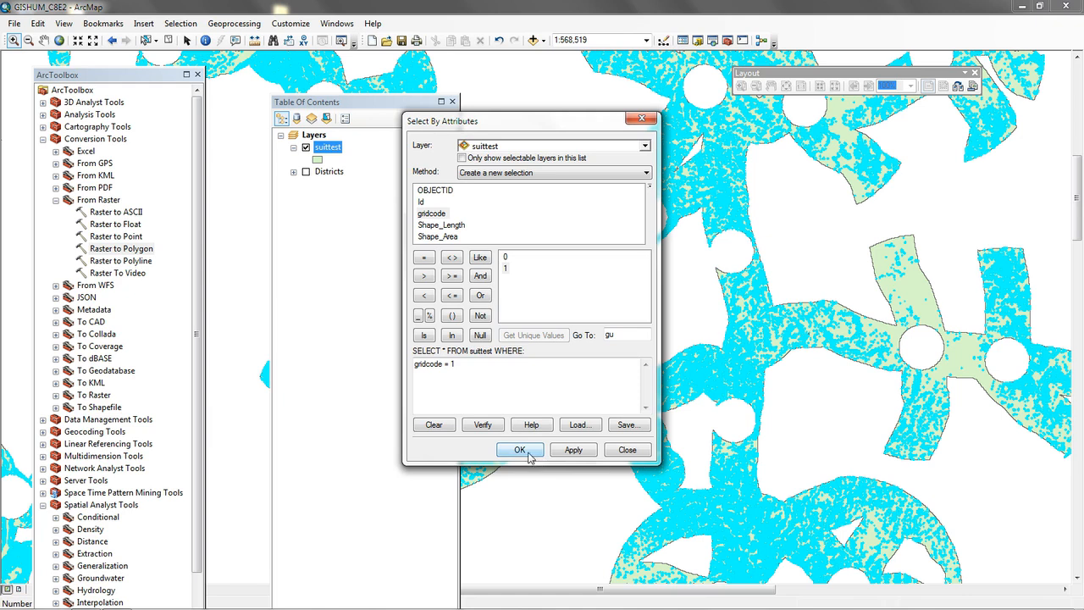
{"action": "left_click", "coordinate": [516, 451]}
Export the selected suittest features to Default.gdb as suitareas and add the result to the map as a layer
{"action": "right_click", "coordinate": [321, 150]}
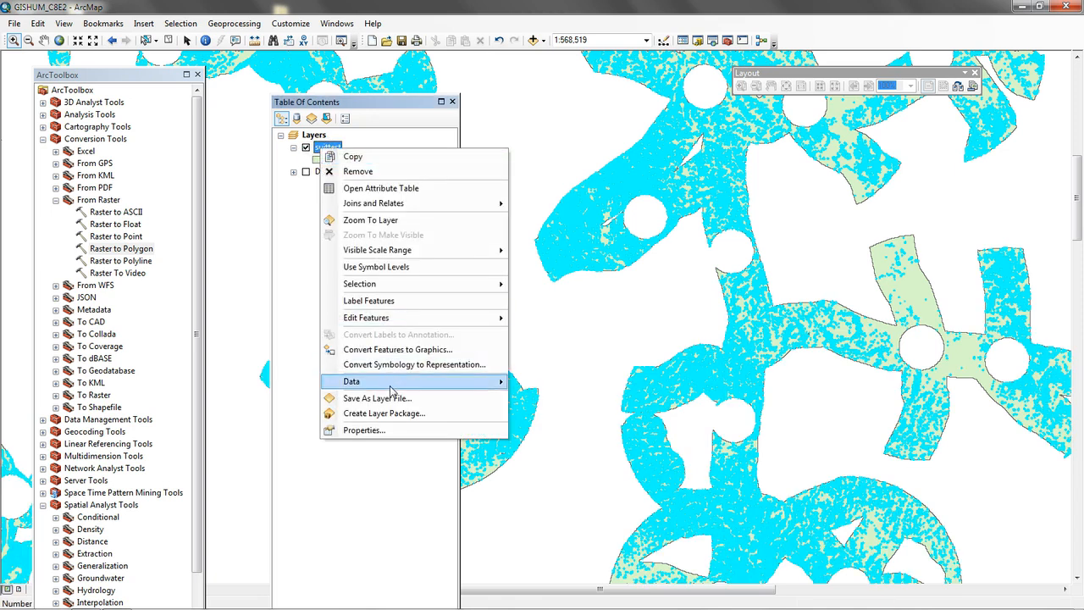
{"action": "mouse_move", "coordinate": [390, 383]}
{"action": "left_click", "coordinate": [634, 402]}
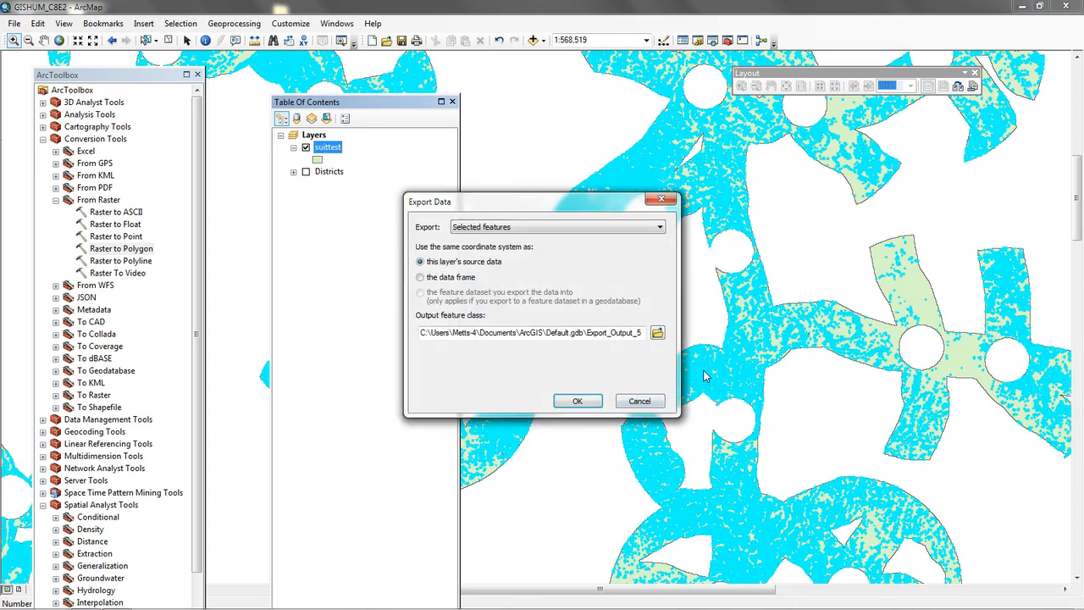
{"action": "left_click", "coordinate": [657, 334]}
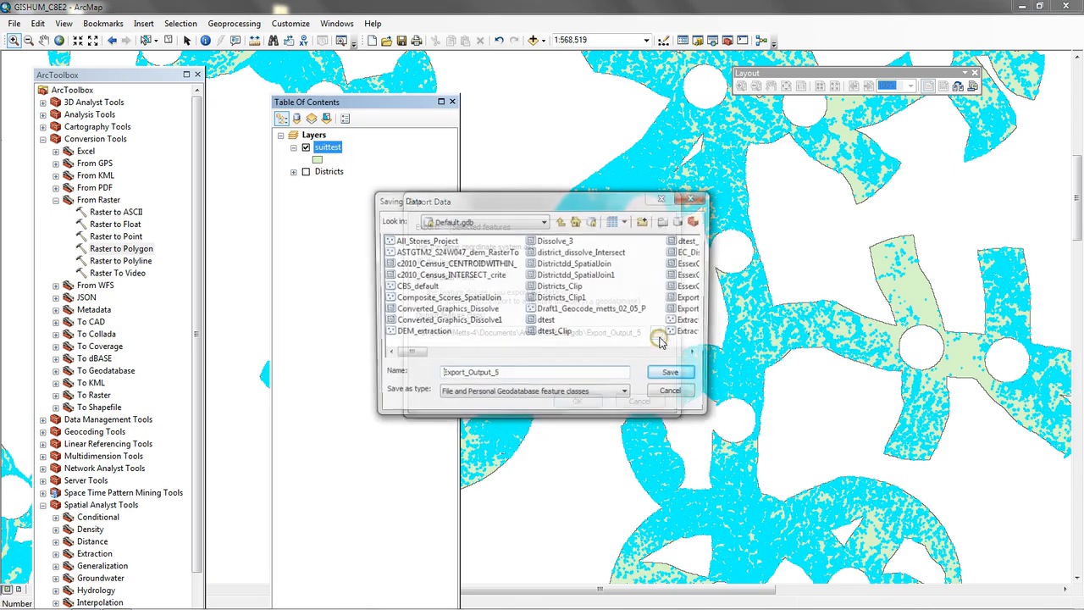
{"action": "double_click", "coordinate": [515, 377]}
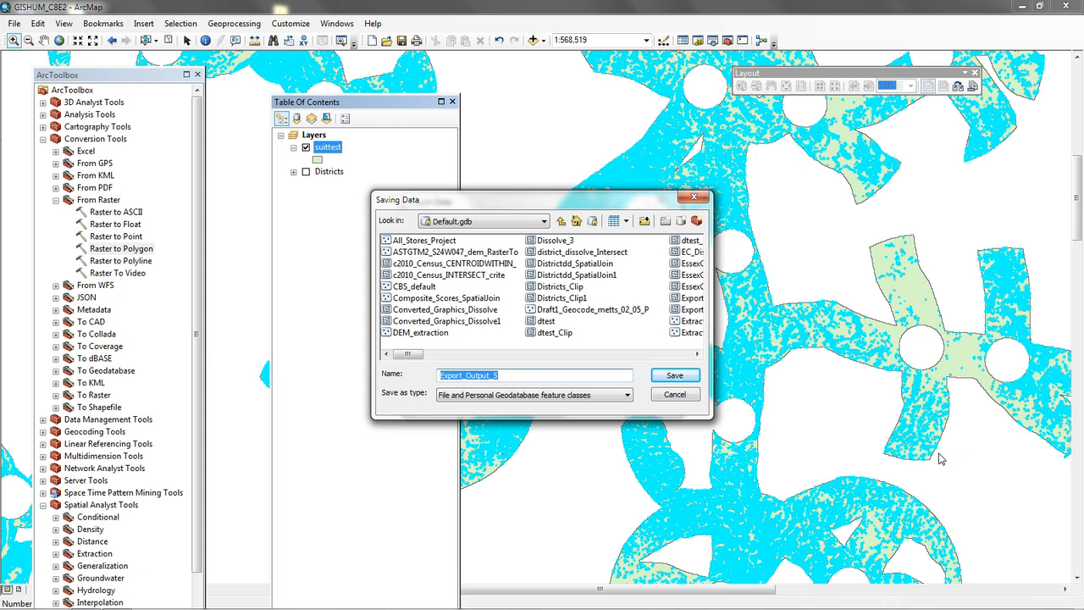
{"action": "type", "text": "suitareas"}
{"action": "left_click", "coordinate": [687, 376]}
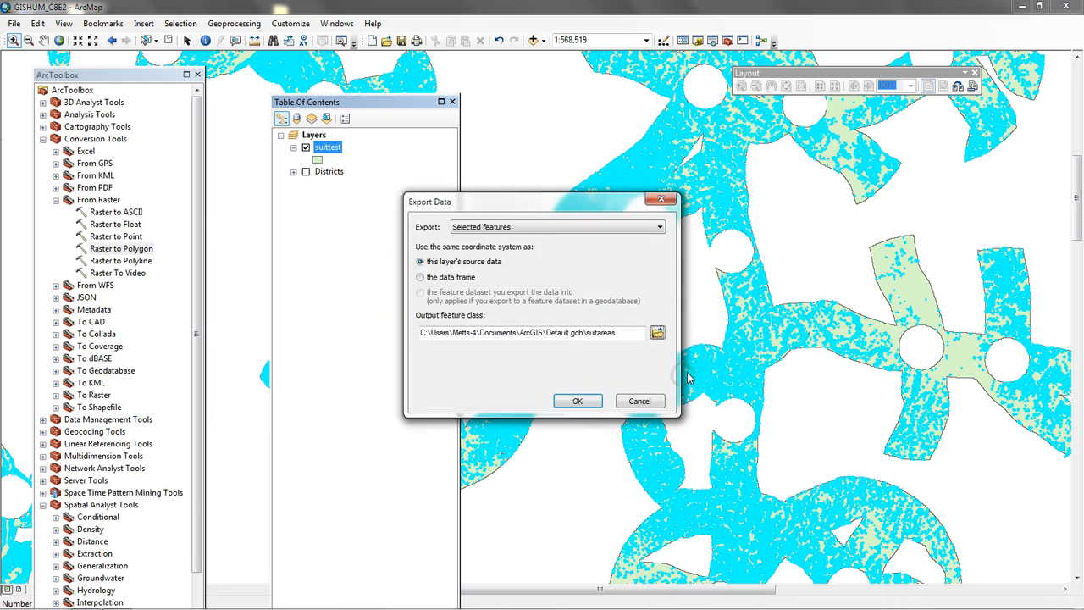
{"action": "left_click", "coordinate": [577, 401]}
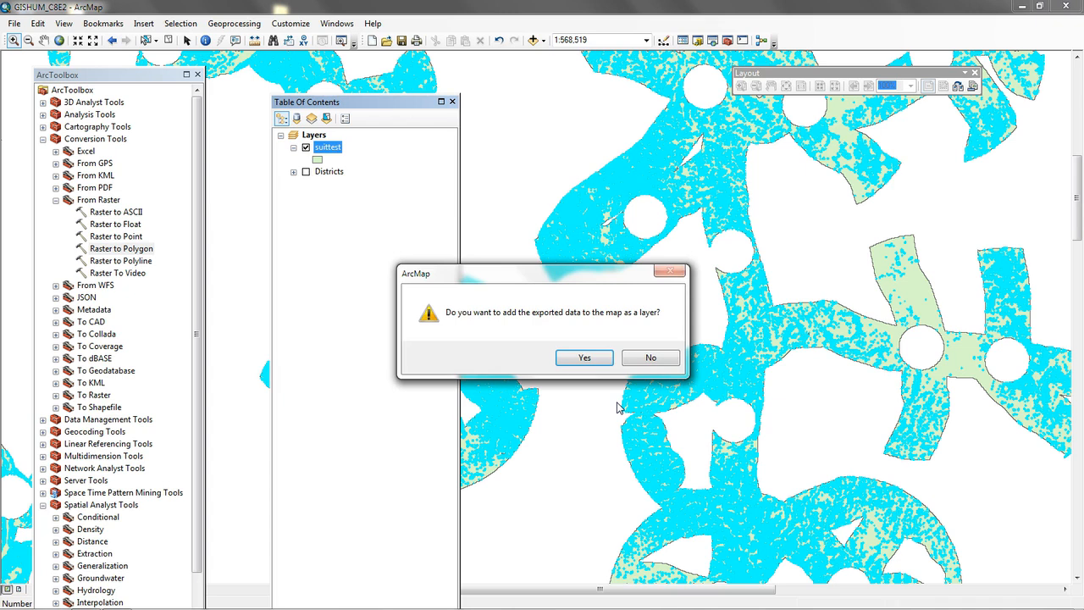
{"action": "left_click", "coordinate": [566, 359]}
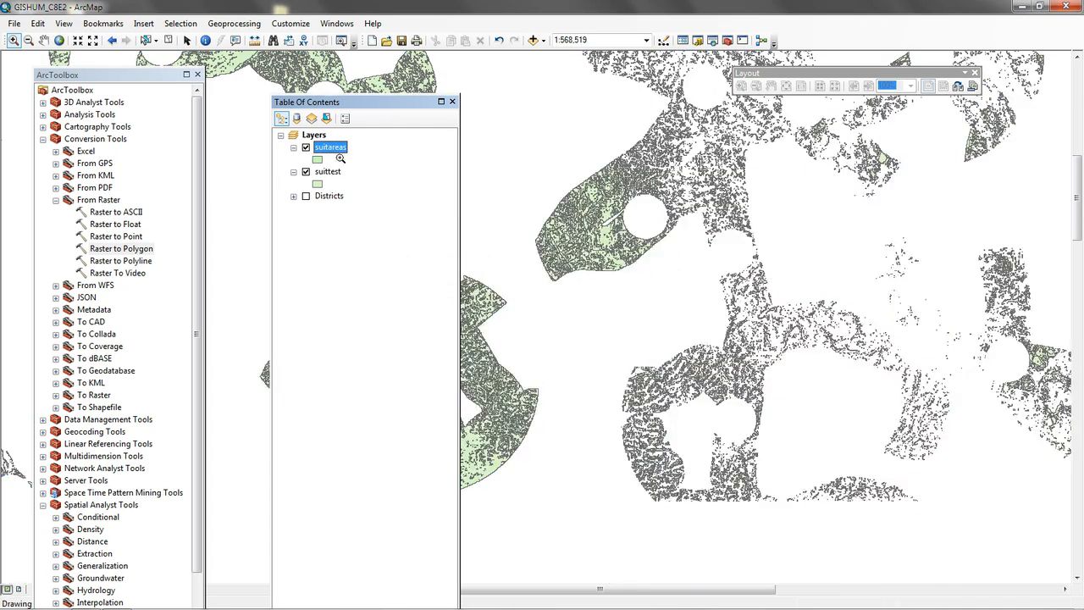
Check the attribute table of the exported suitareas layer and close it
{"action": "right_click", "coordinate": [339, 149]}
{"action": "left_click", "coordinate": [402, 190]}
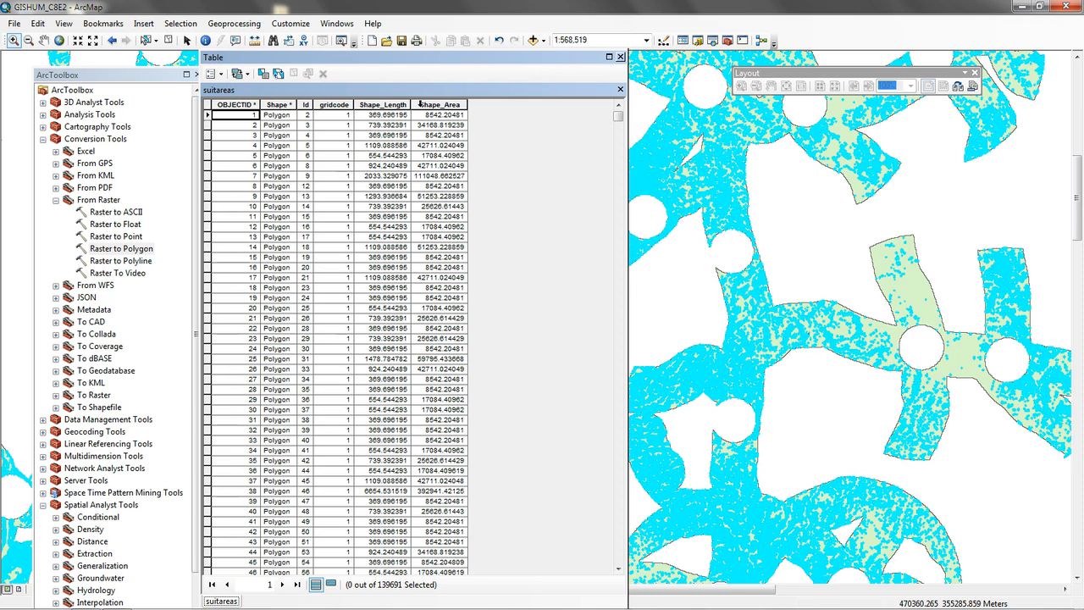
{"action": "left_click", "coordinate": [620, 56]}
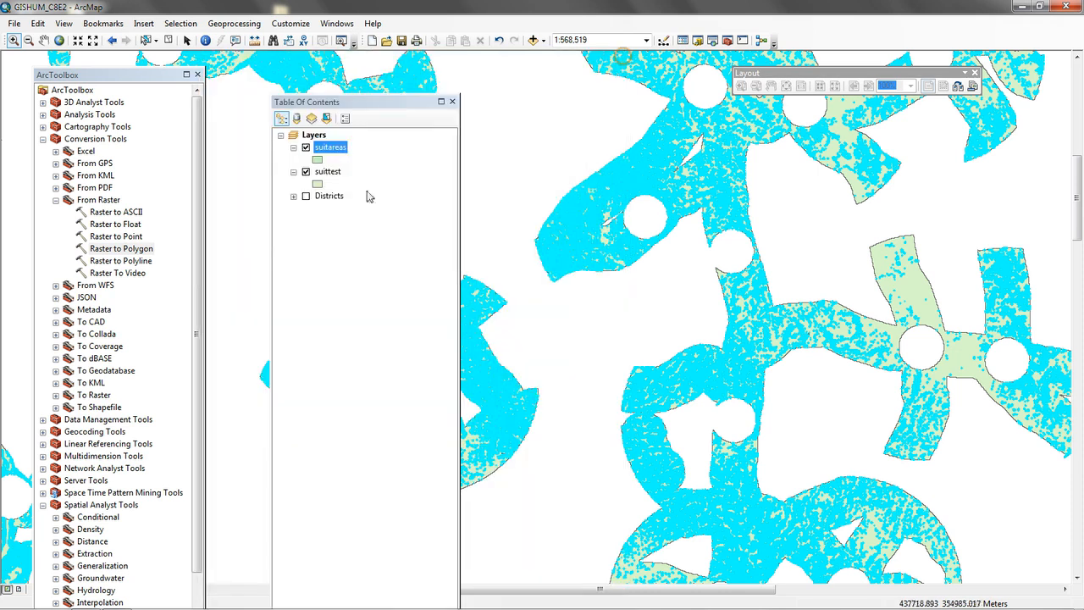
Remove the suittest layer from the map
{"action": "left_click", "coordinate": [327, 172]}
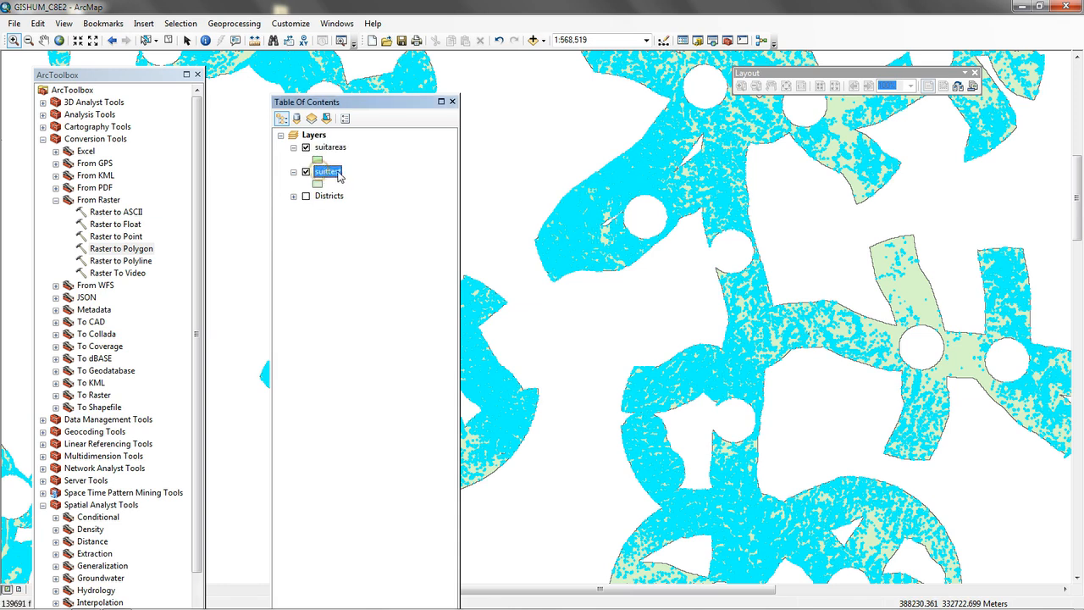
{"action": "right_click", "coordinate": [339, 174]}
{"action": "left_click", "coordinate": [364, 193]}
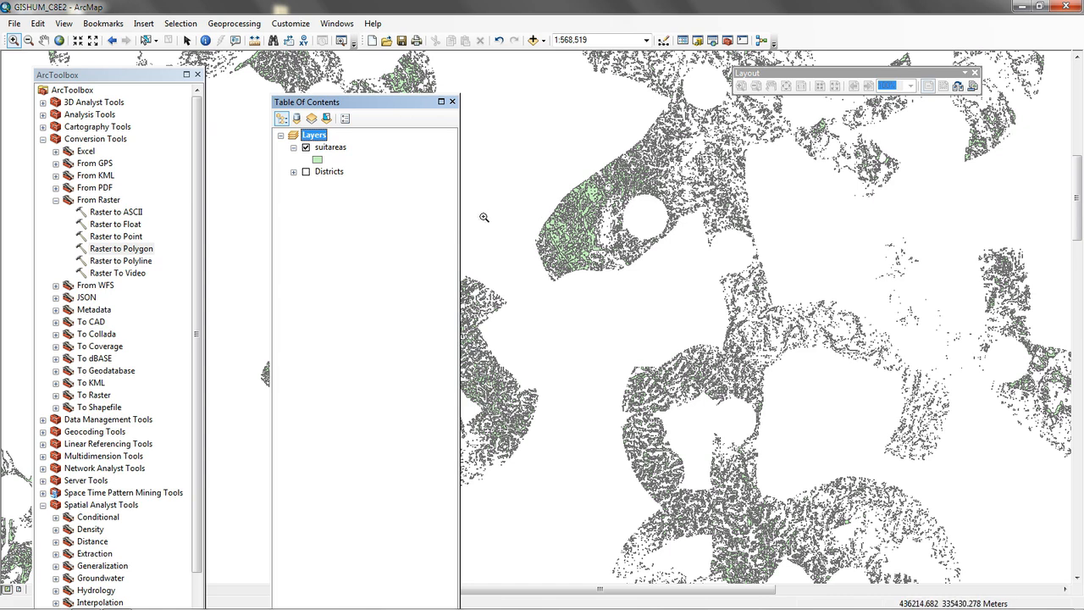
Delete the gridcode field from the attribute table of the suitareas layer
{"action": "left_click", "coordinate": [337, 148]}
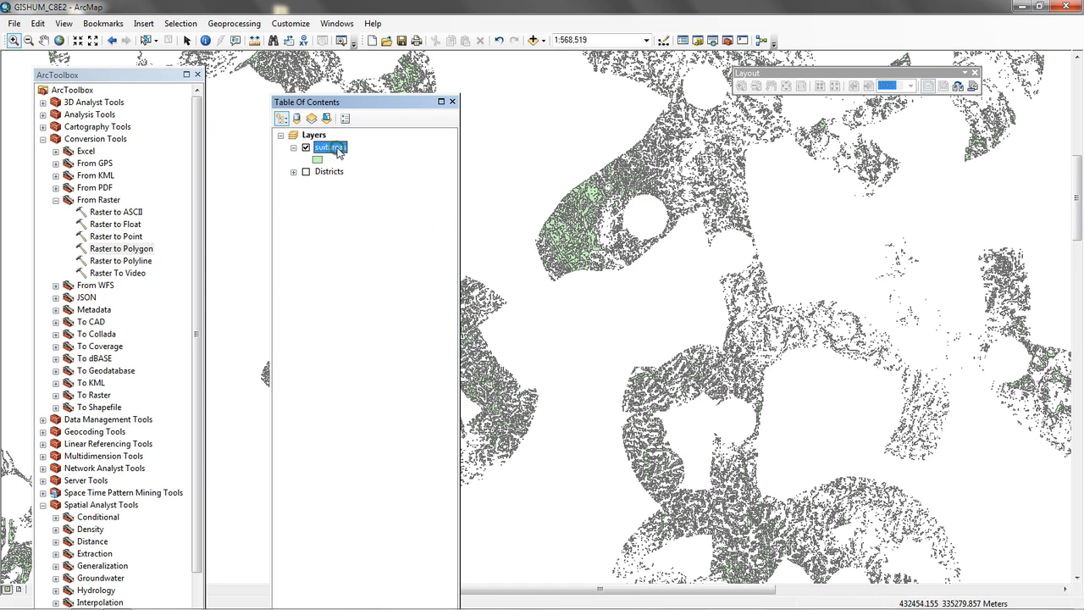
{"action": "right_click", "coordinate": [338, 151]}
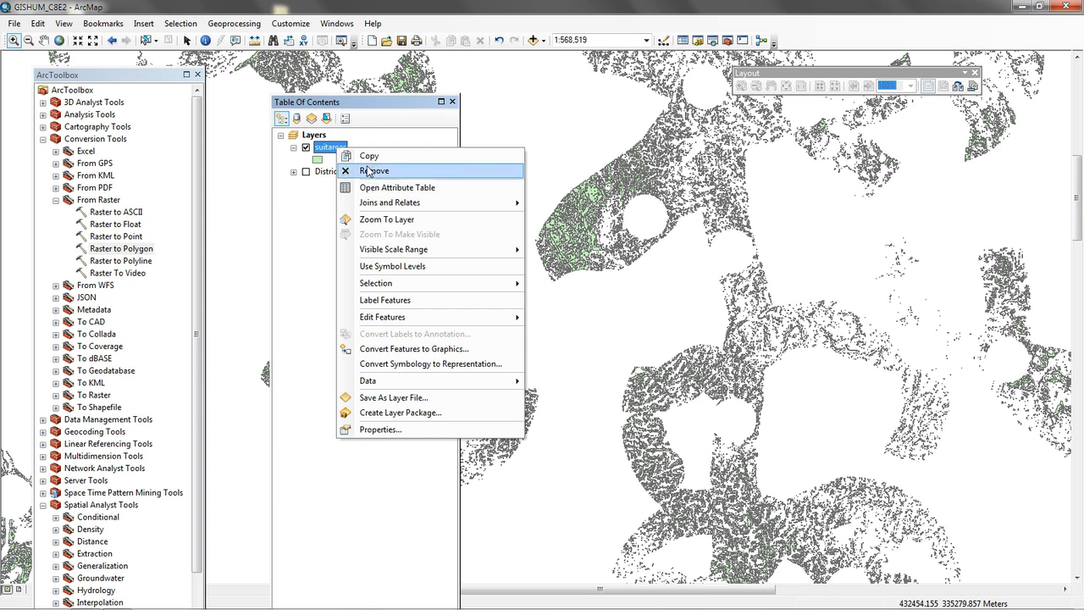
{"action": "left_click", "coordinate": [386, 188]}
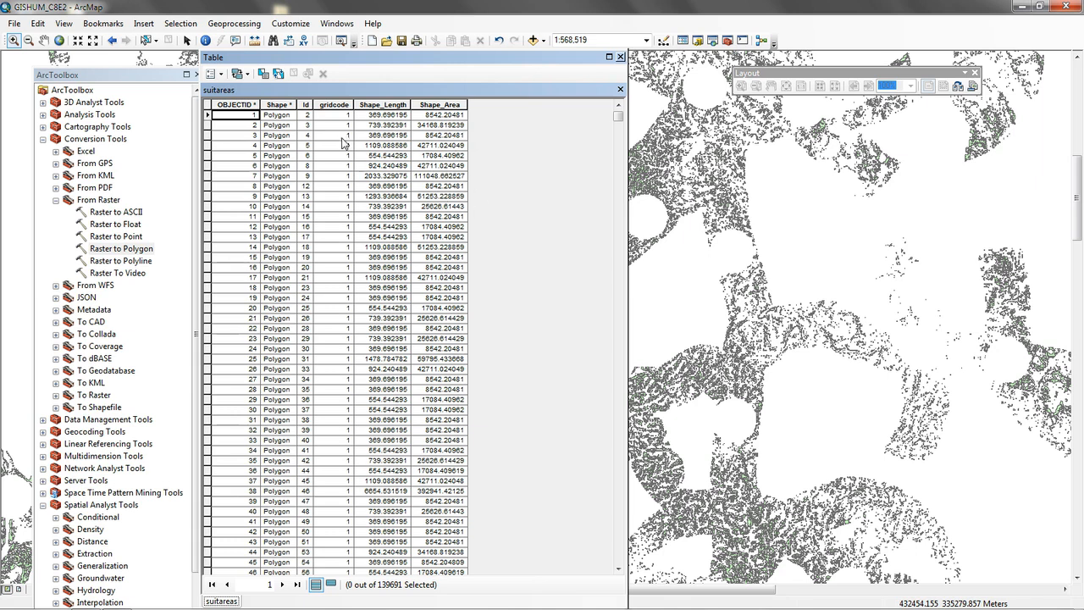
{"action": "left_click", "coordinate": [335, 103]}
{"action": "right_click", "coordinate": [335, 103]}
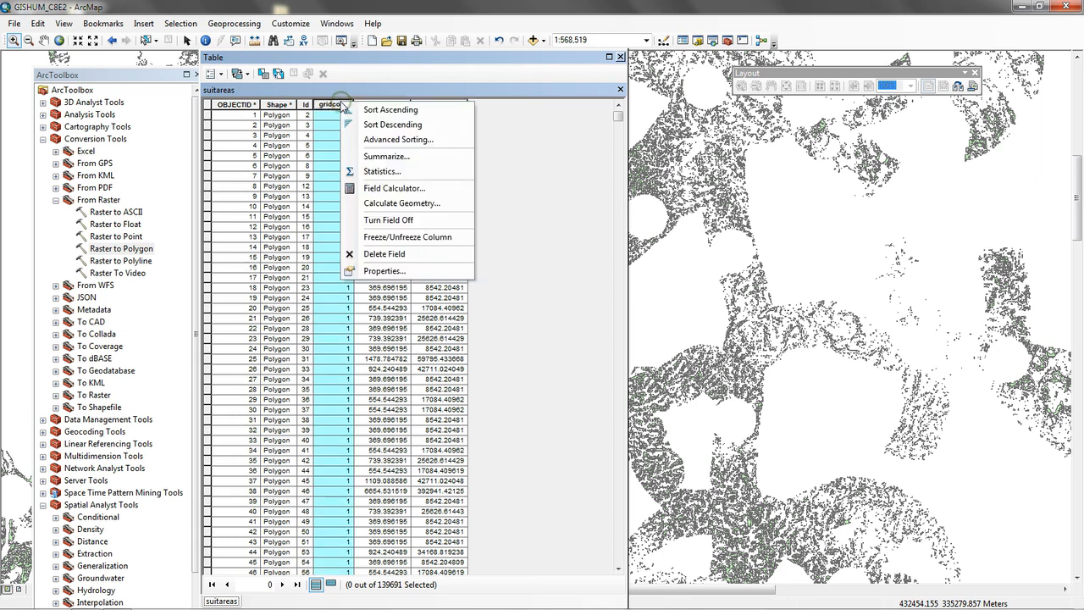
{"action": "left_click", "coordinate": [394, 258]}
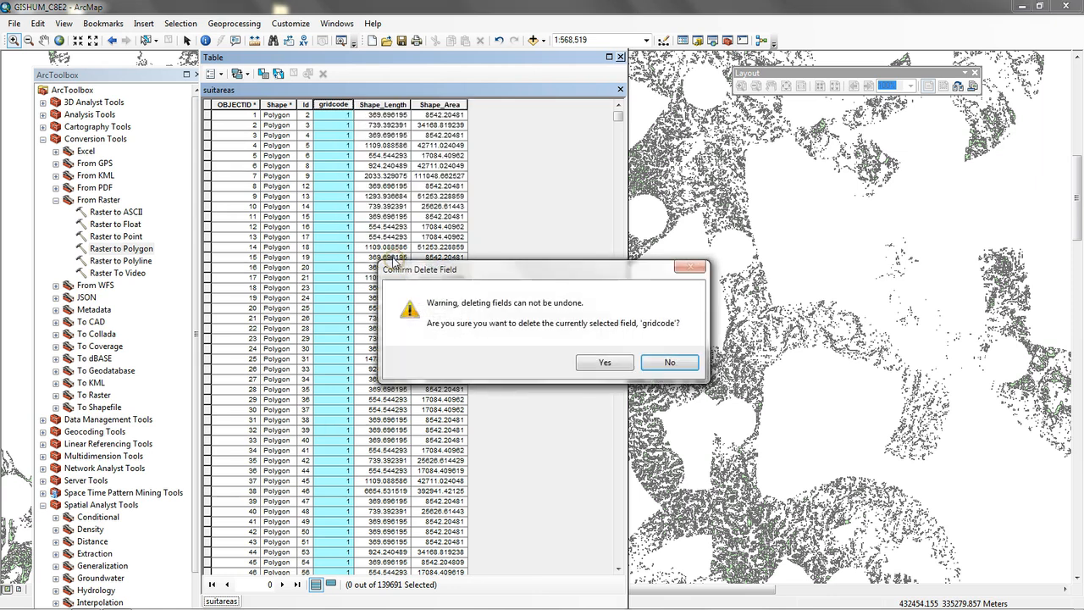
{"action": "left_click", "coordinate": [613, 364]}
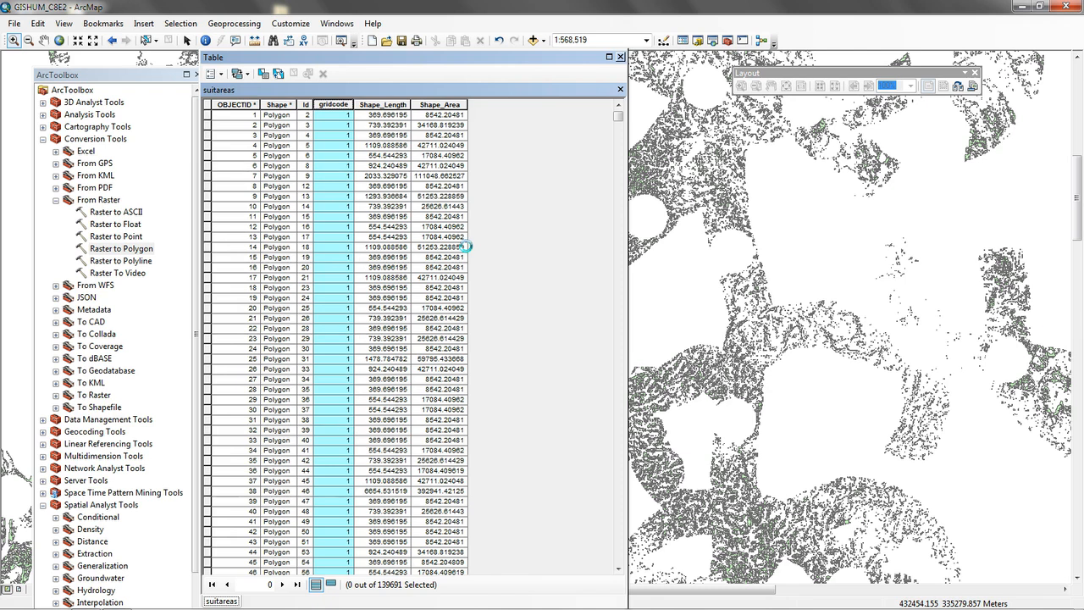
Add a Long Integer field named AREA to the suitareas attribute table
{"action": "left_click", "coordinate": [211, 74]}
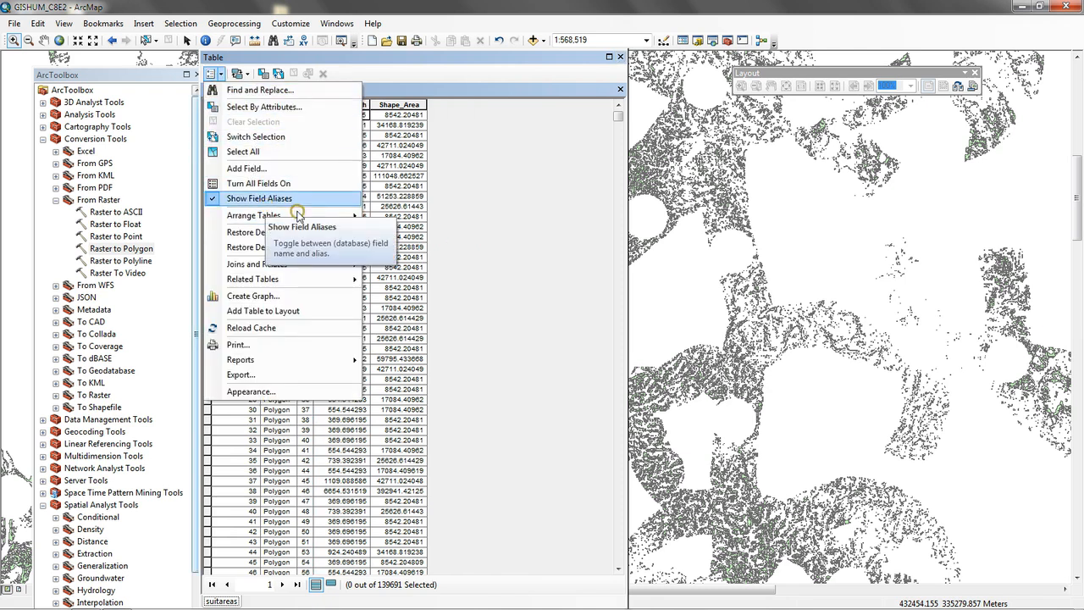
{"action": "left_click", "coordinate": [279, 169]}
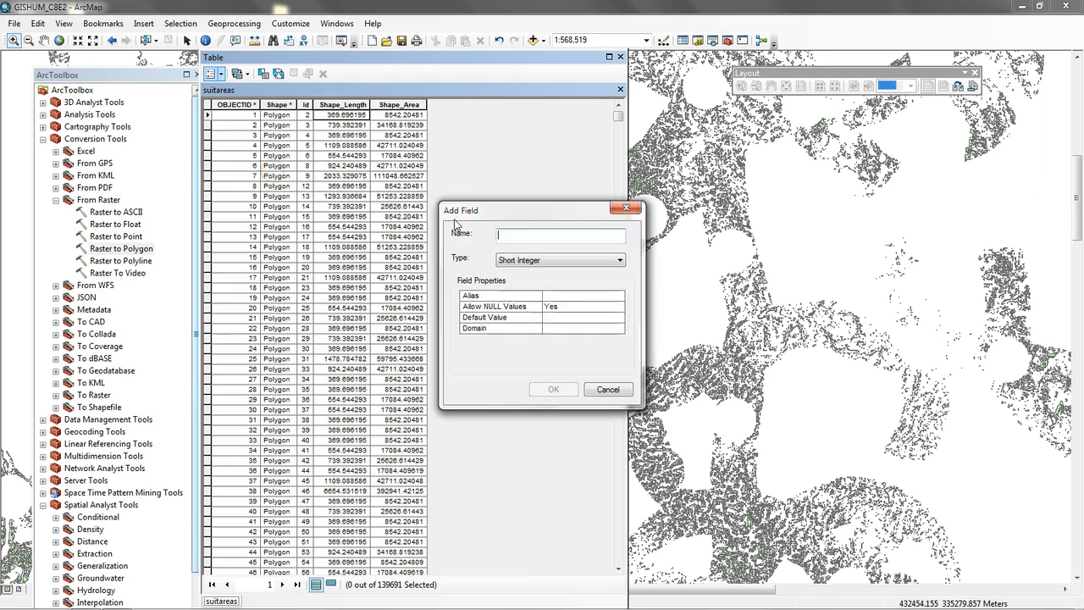
{"action": "left_click", "coordinate": [531, 262]}
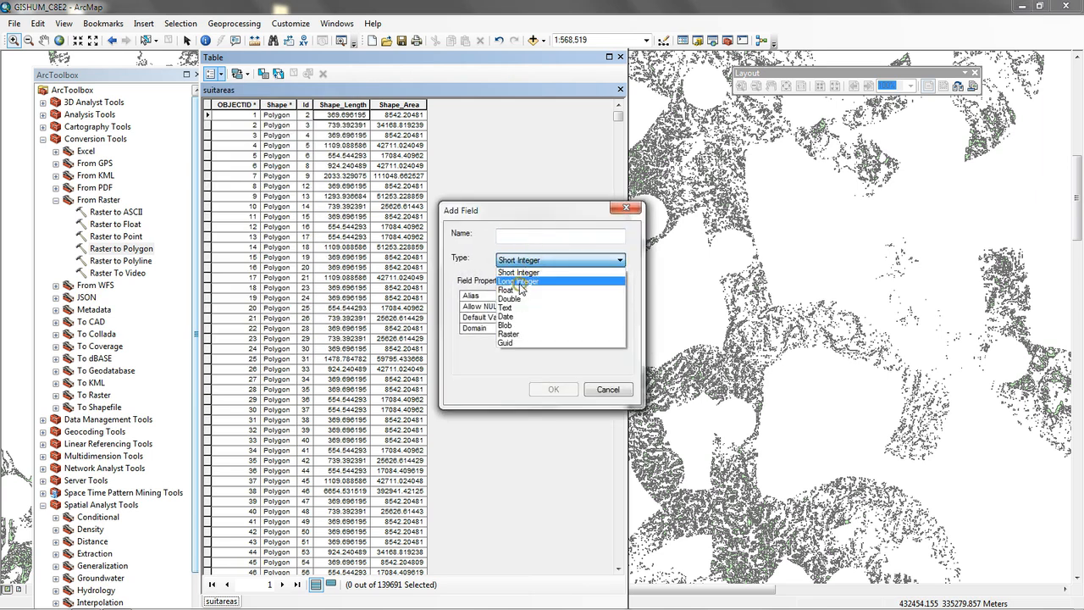
{"action": "left_click", "coordinate": [520, 281]}
{"action": "left_click", "coordinate": [532, 237]}
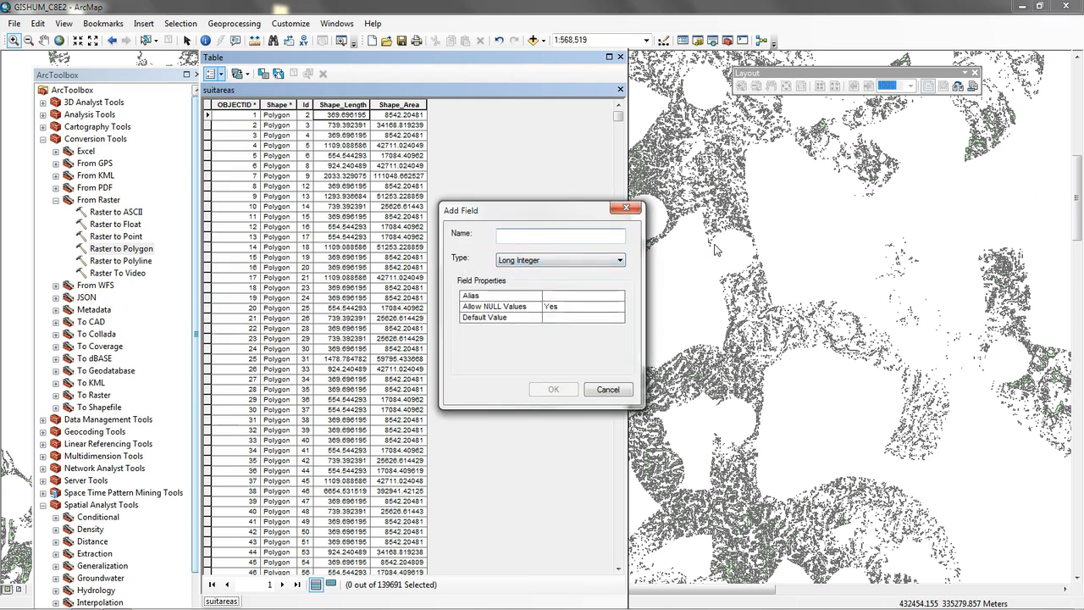
{"action": "type", "text": "AREA"}
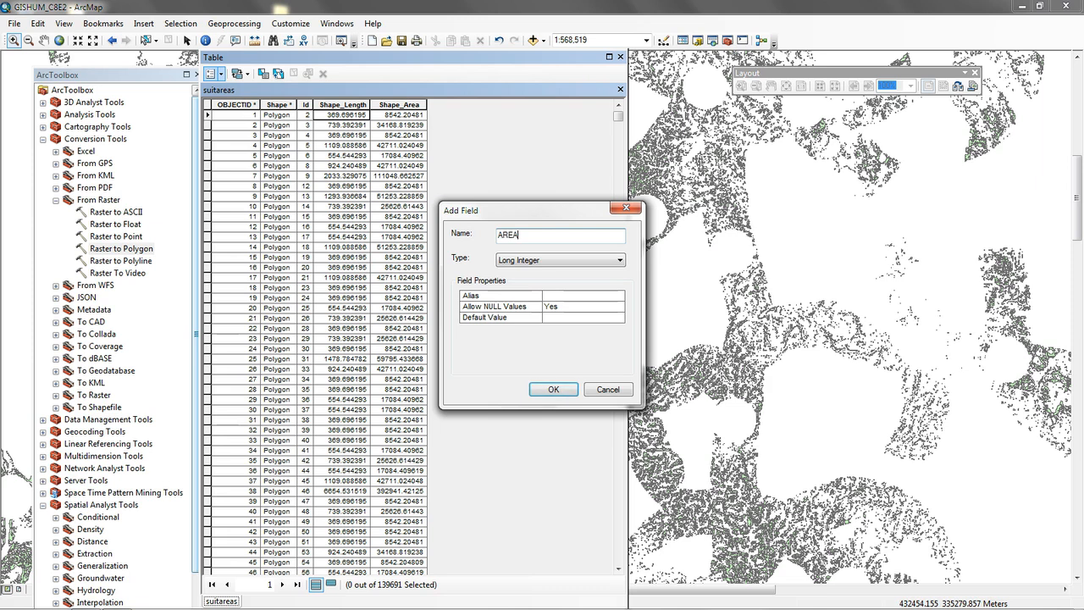
{"action": "left_click", "coordinate": [553, 389]}
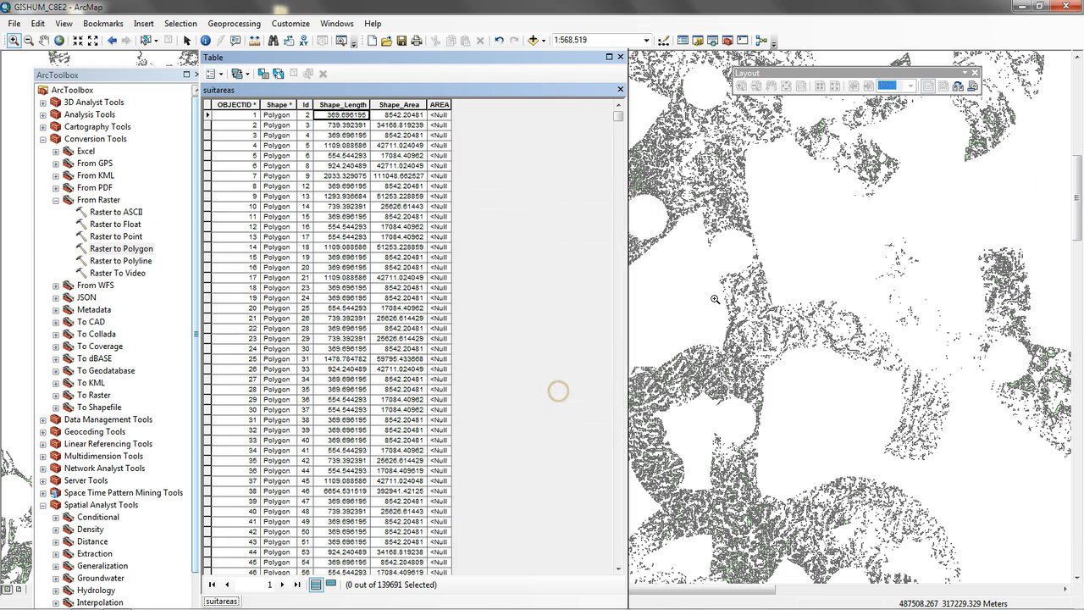
Calculate the geometry of the AREA field as area in square meters, using the data source's coordinate system
{"action": "left_click", "coordinate": [439, 105]}
{"action": "right_click", "coordinate": [440, 105]}
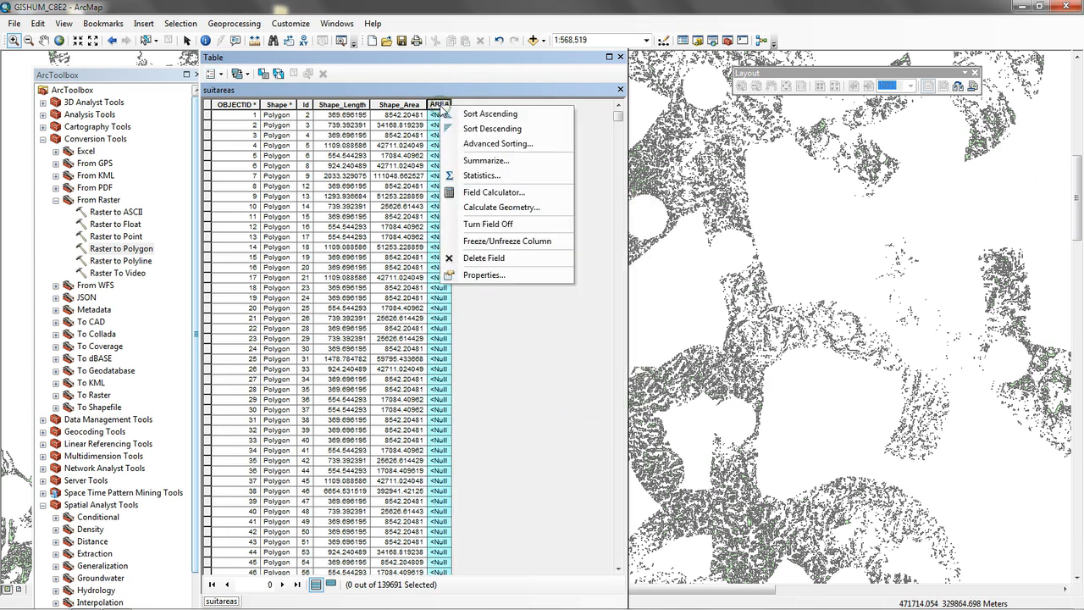
{"action": "left_click", "coordinate": [484, 207]}
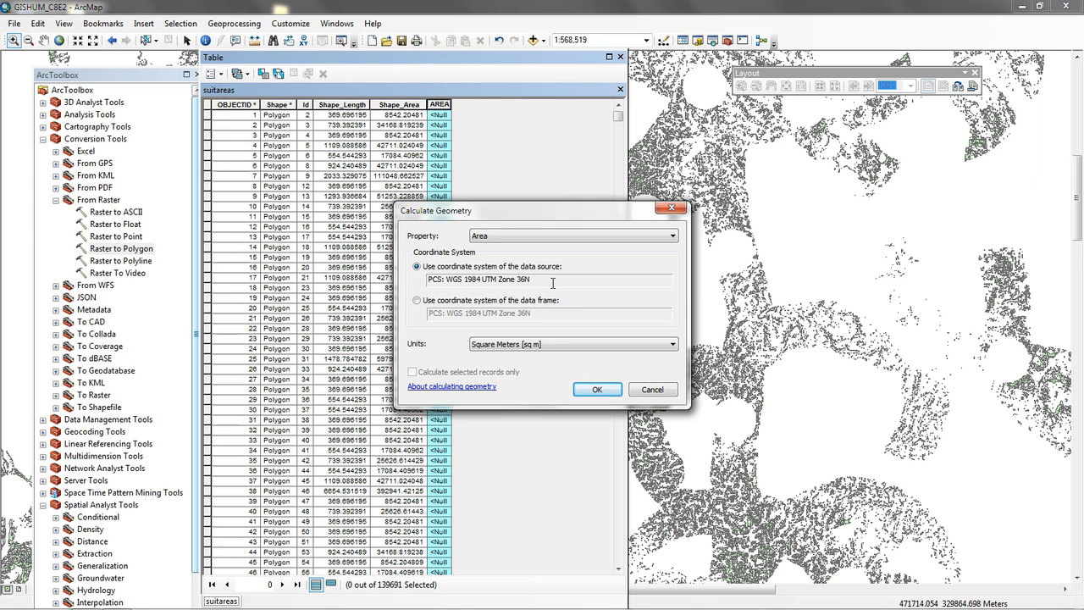
{"action": "left_click", "coordinate": [596, 392]}
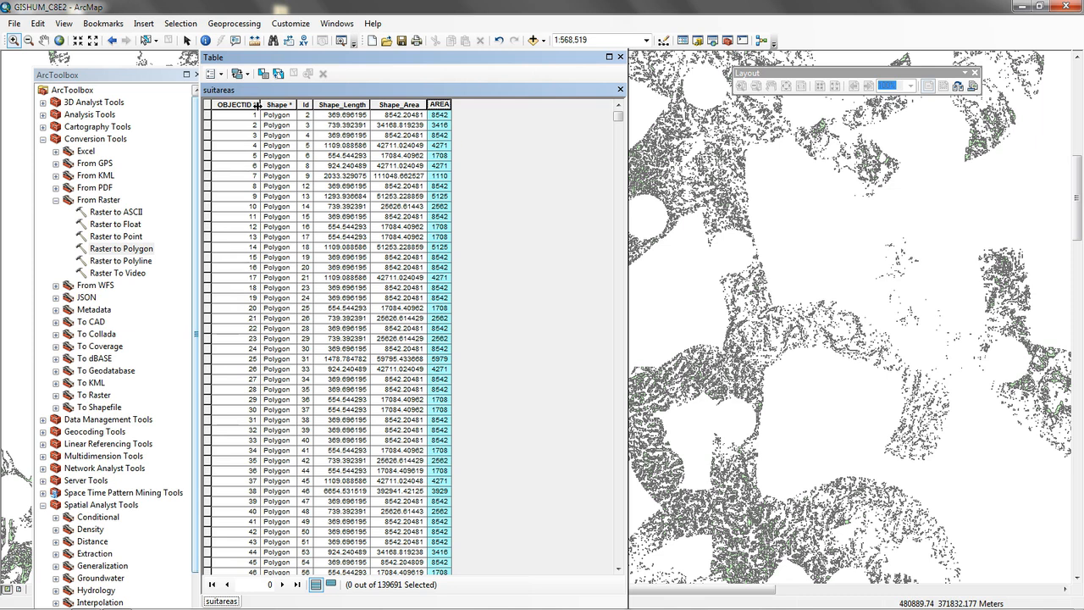
Add a Long Integer field named CAPACITY to the suitareas attribute table
{"action": "left_click", "coordinate": [221, 76]}
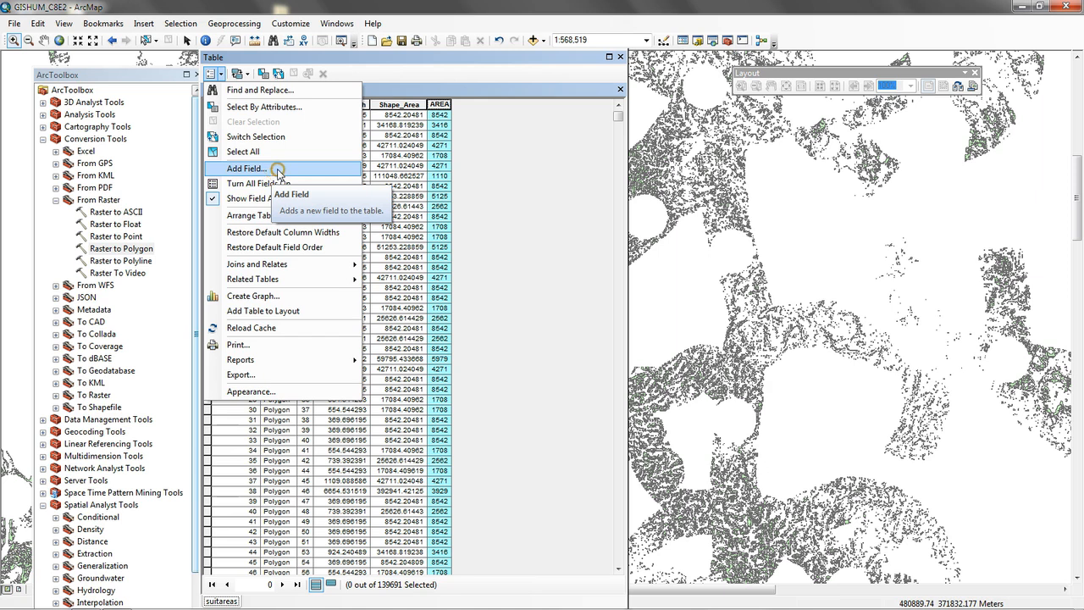
{"action": "type", "text": "CAPACITY"}
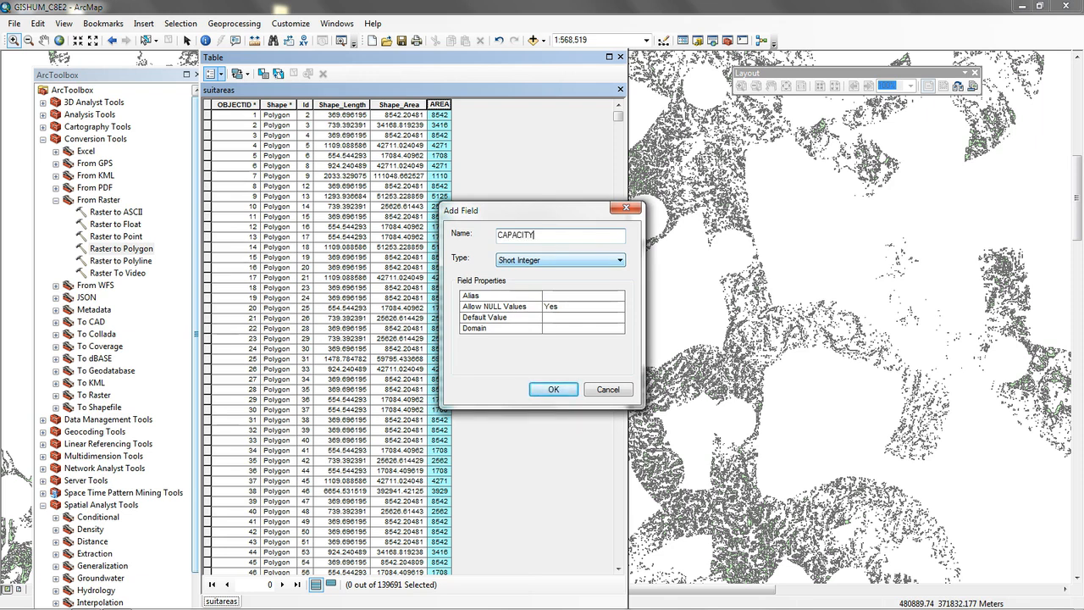
{"action": "left_click", "coordinate": [562, 266]}
{"action": "left_click", "coordinate": [559, 277]}
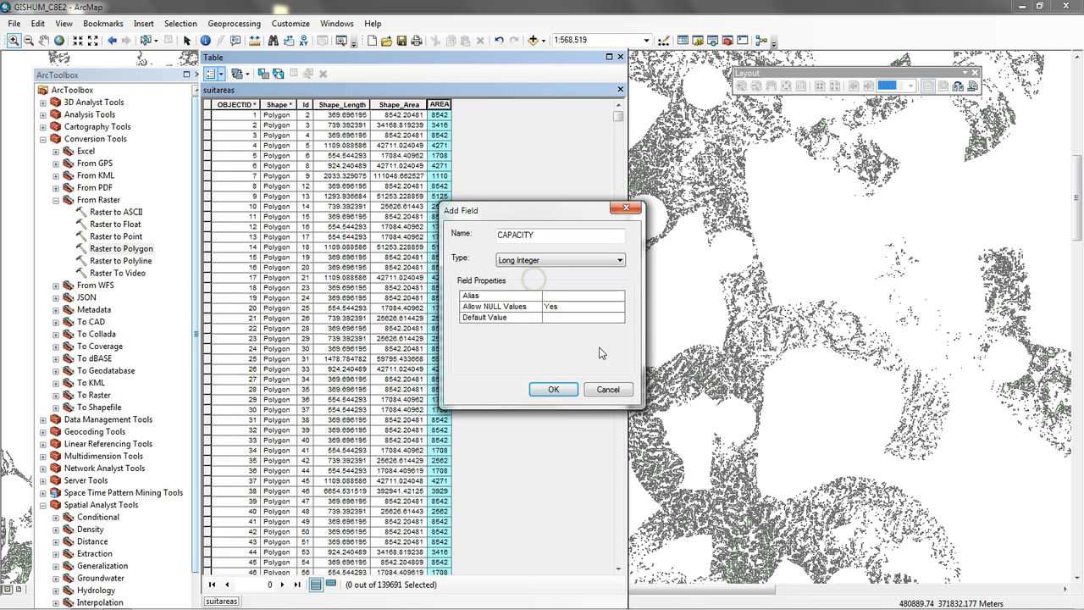
{"action": "left_click", "coordinate": [555, 390]}
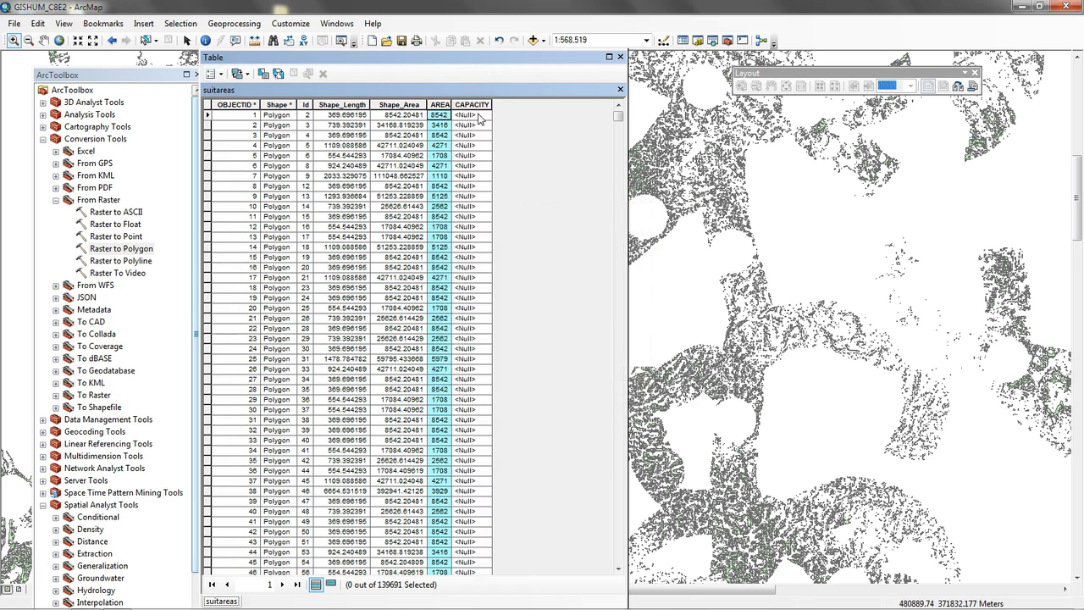
Calculate the CAPACITY field with the Field Calculator expression [AREA]/45
{"action": "left_click", "coordinate": [472, 104]}
{"action": "right_click", "coordinate": [474, 105]}
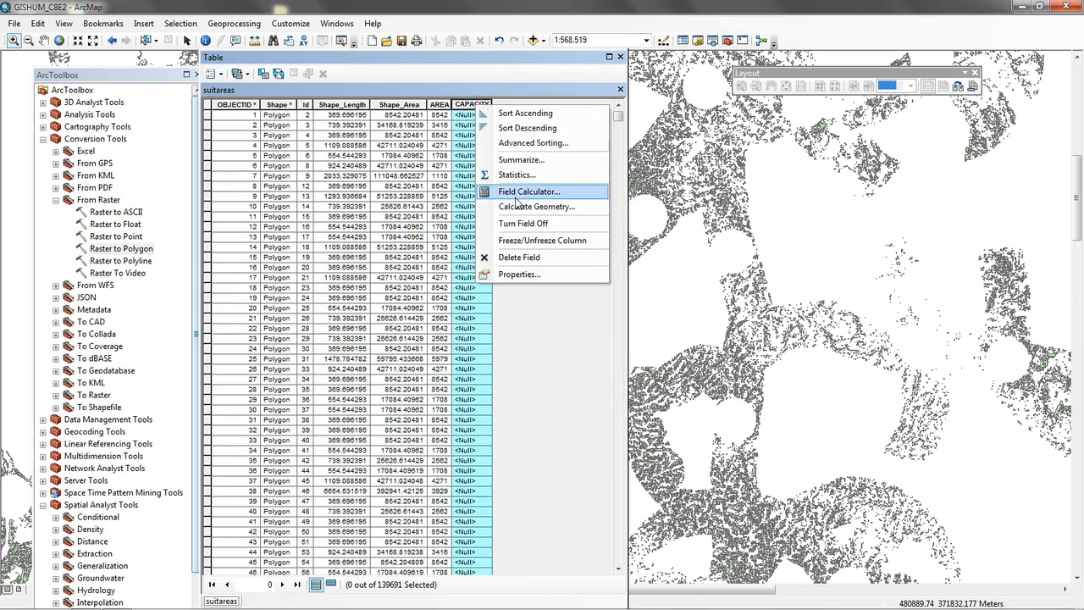
{"action": "left_click", "coordinate": [519, 195]}
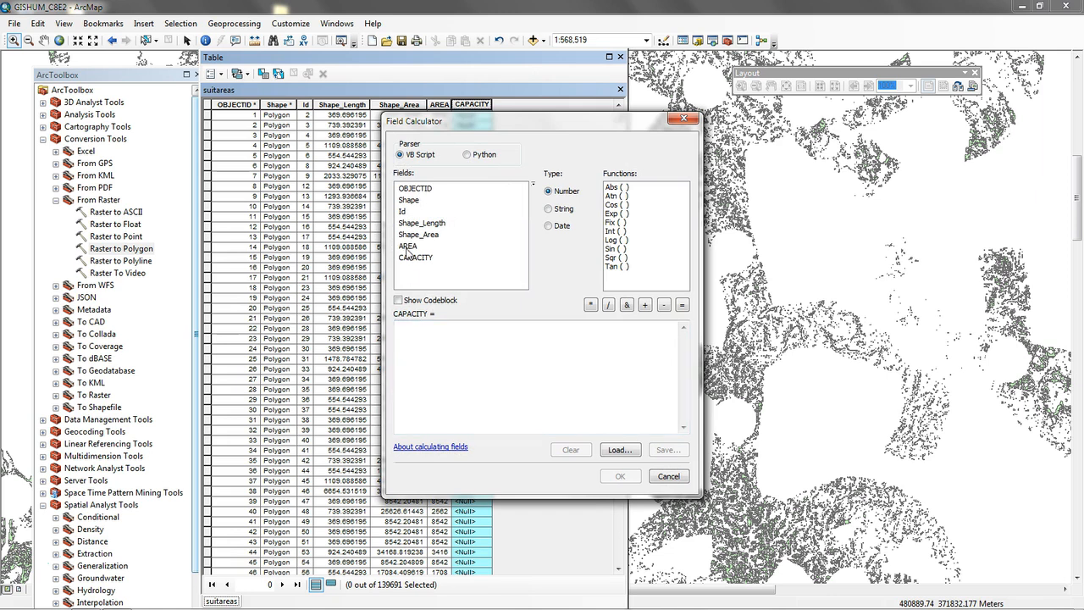
{"action": "double_click", "coordinate": [407, 247]}
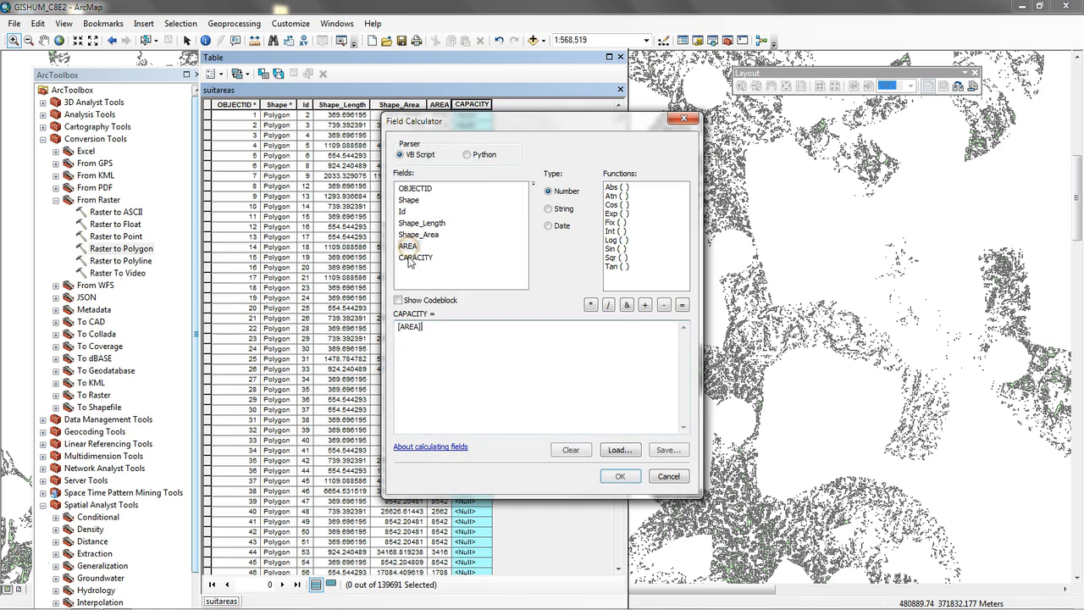
{"action": "type", "text": "/45"}
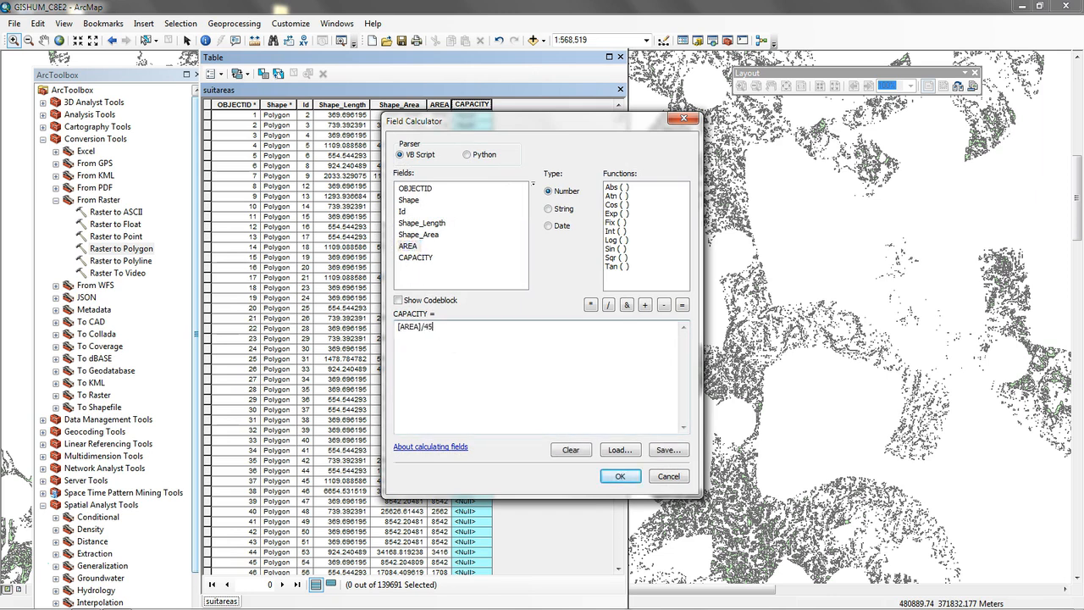
{"action": "left_click", "coordinate": [620, 476]}
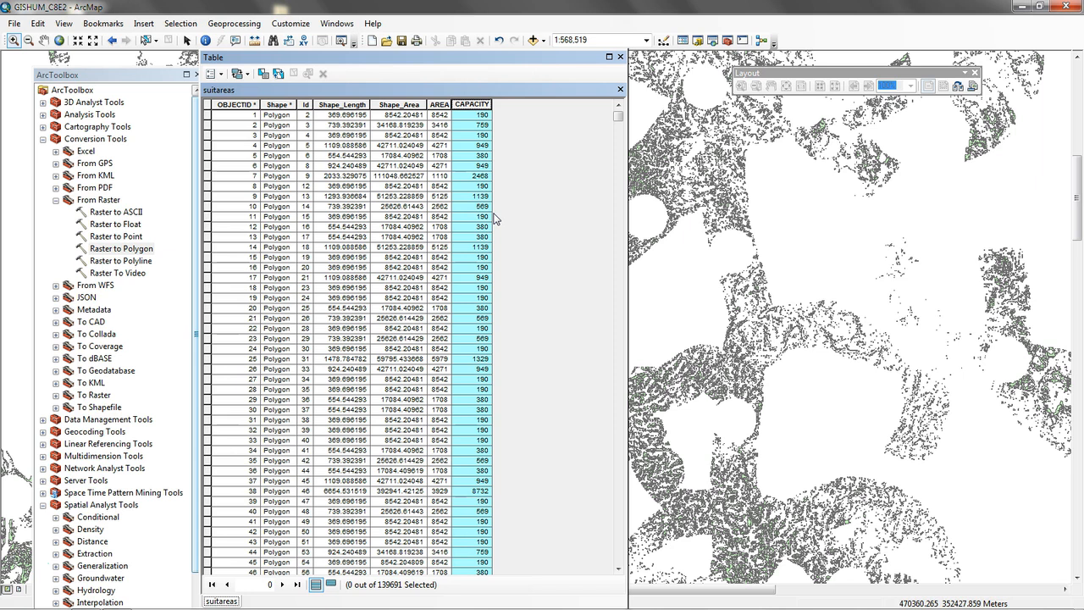
Rearrange the attribute table and Table Of Contents windows so that the layer list and more of the map are uncovered
{"action": "left_click_drag", "start_coordinate": [383, 64], "coordinate": [331, 63]}
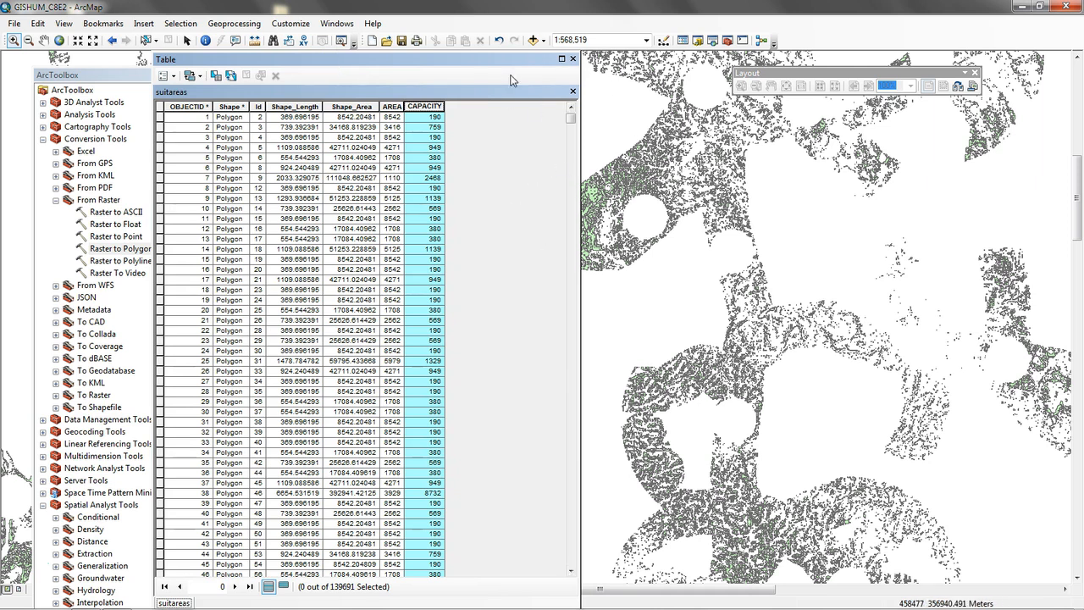
{"action": "left_click_drag", "start_coordinate": [449, 66], "coordinate": [573, 246]}
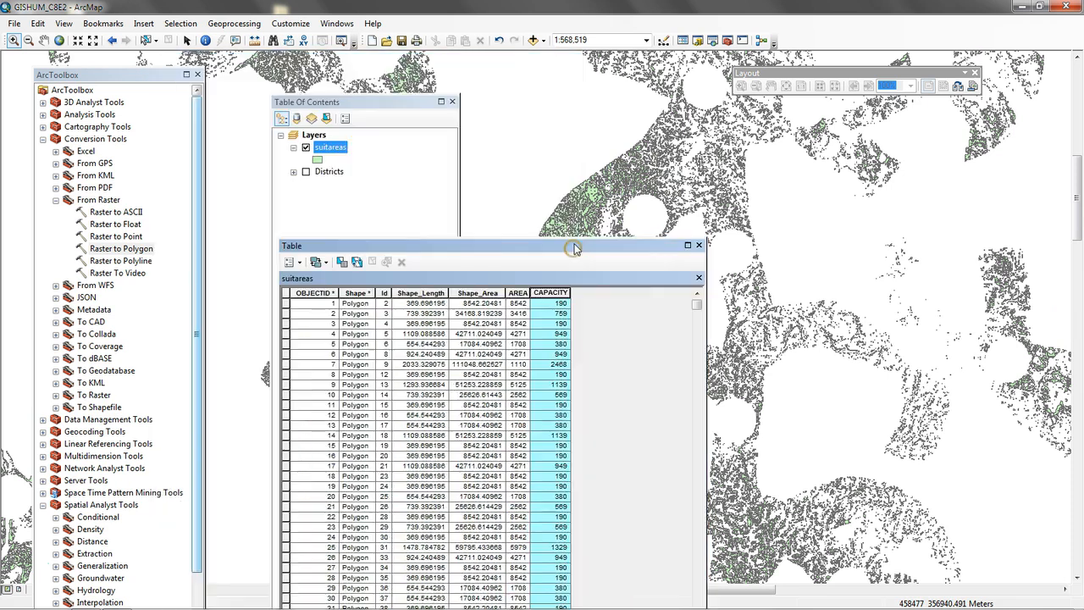
{"action": "left_click", "coordinate": [408, 186]}
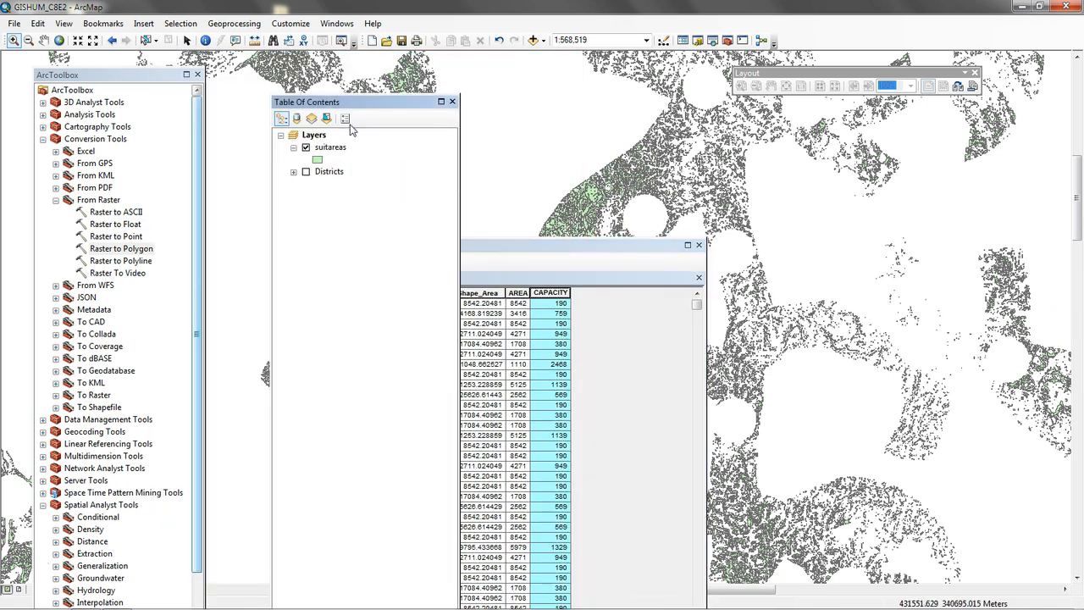
{"action": "left_click_drag", "start_coordinate": [368, 108], "coordinate": [219, 106]}
{"action": "left_click_drag", "start_coordinate": [472, 247], "coordinate": [307, 224]}
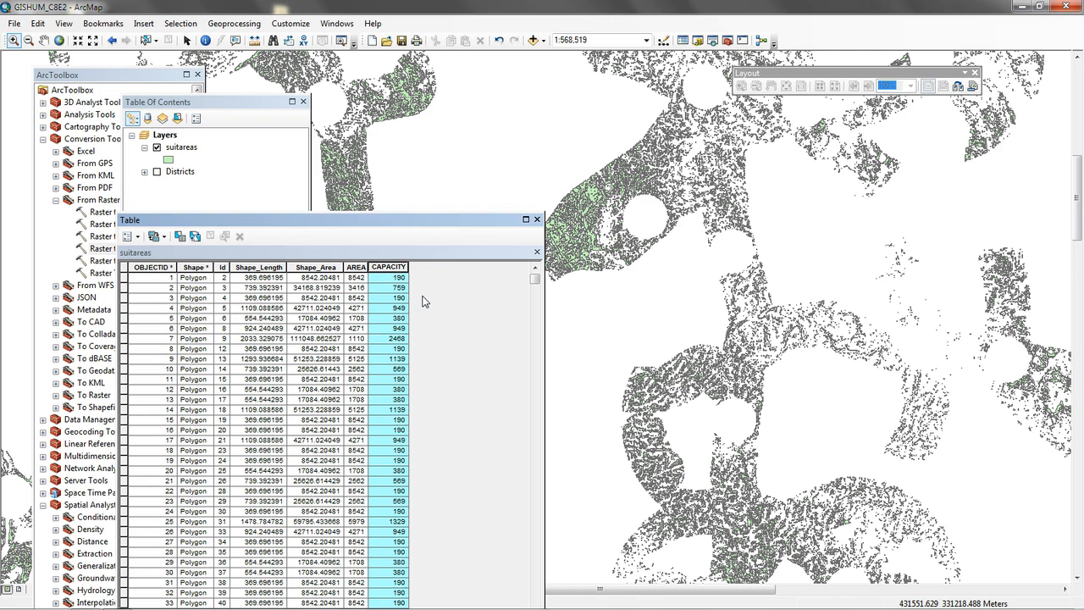
Turn on the Districts layer, zoom to its full extent and move the attribute table clear of the map
{"action": "left_click", "coordinate": [156, 172]}
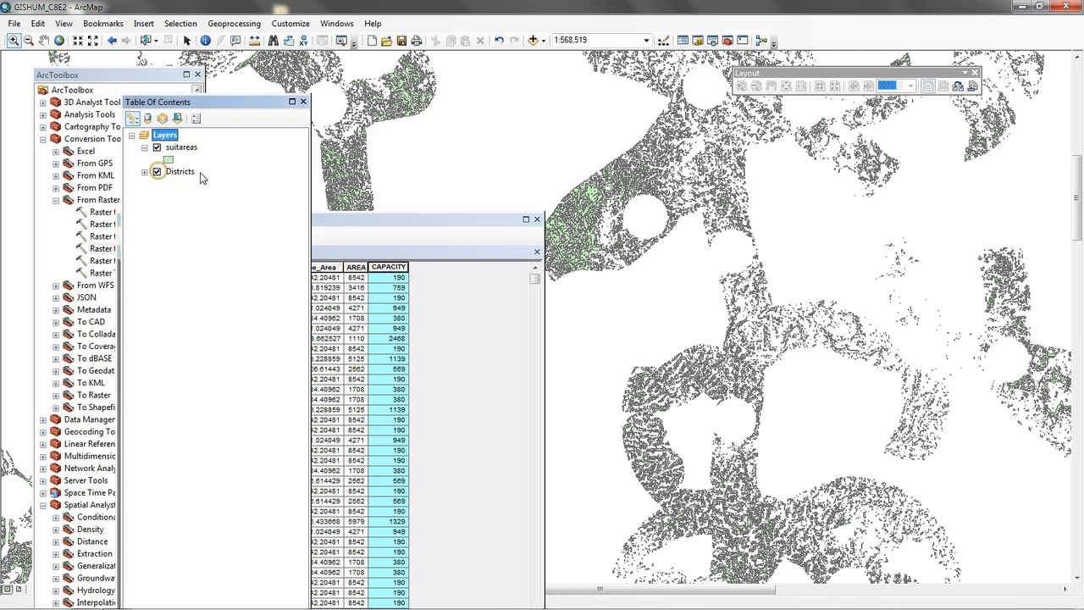
{"action": "right_click", "coordinate": [188, 174]}
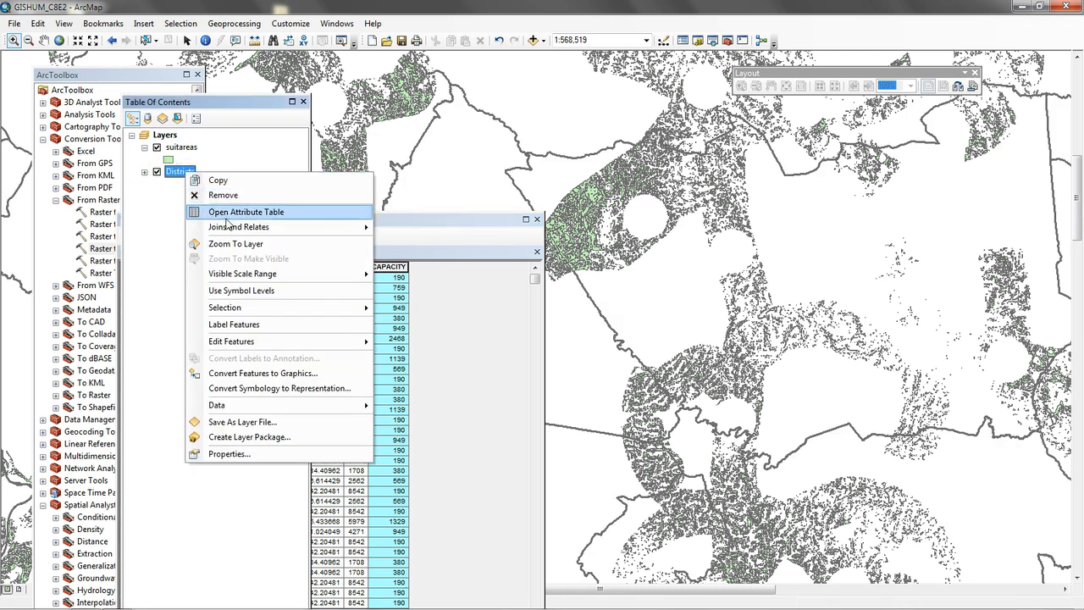
{"action": "left_click", "coordinate": [231, 243]}
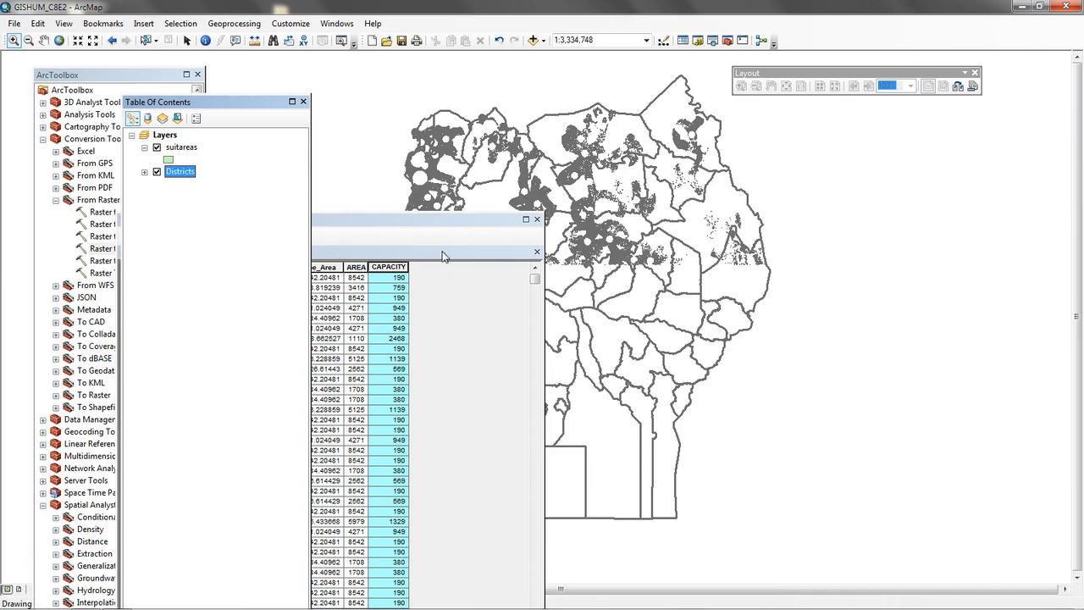
{"action": "left_click_drag", "start_coordinate": [446, 221], "coordinate": [353, 350]}
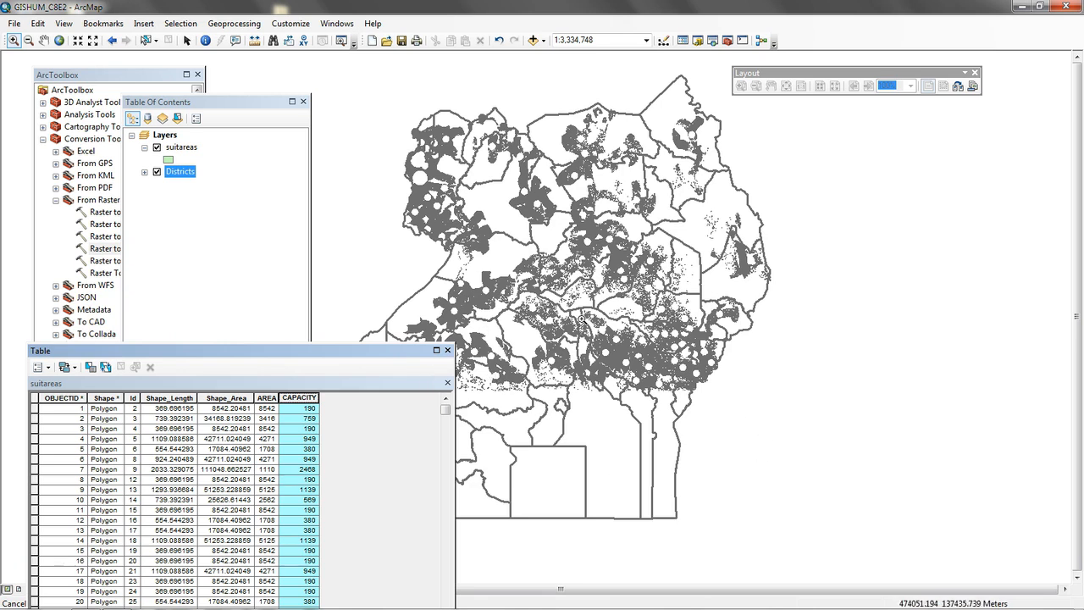
Select the Gulu district in the Districts layer by attributes, using the expression "DNAME" = 'Gulu' as a new selection
{"action": "left_click", "coordinate": [180, 172]}
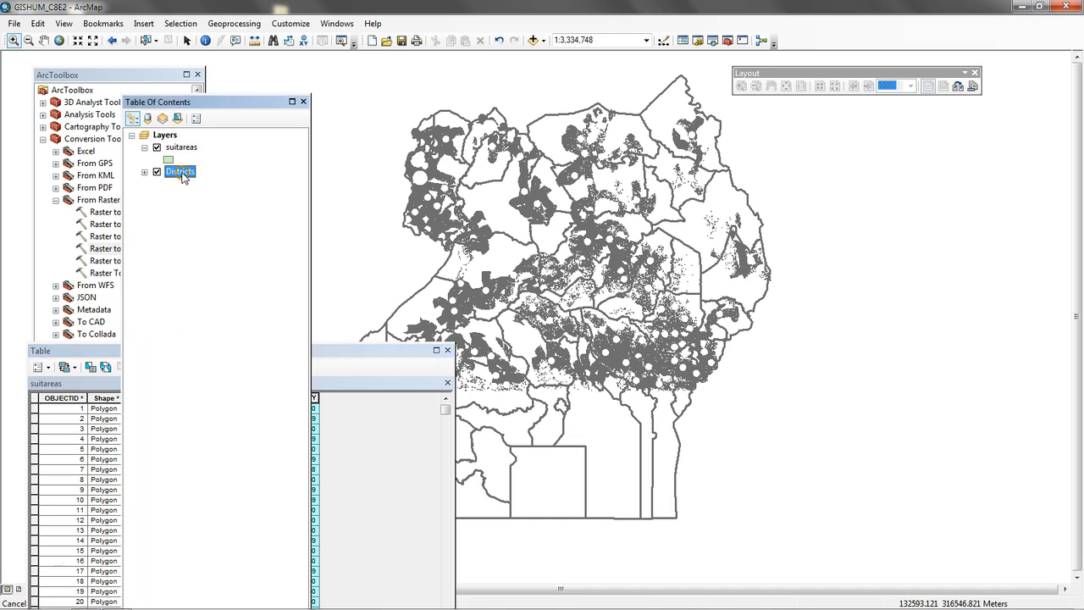
{"action": "right_click", "coordinate": [182, 174]}
{"action": "left_click", "coordinate": [191, 24]}
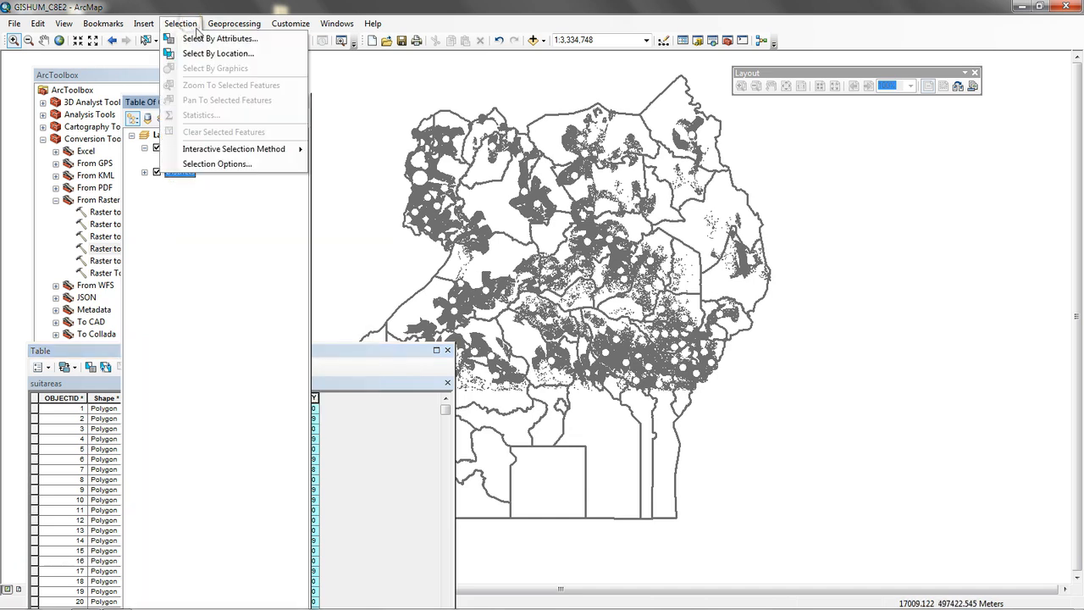
{"action": "left_click", "coordinate": [213, 38]}
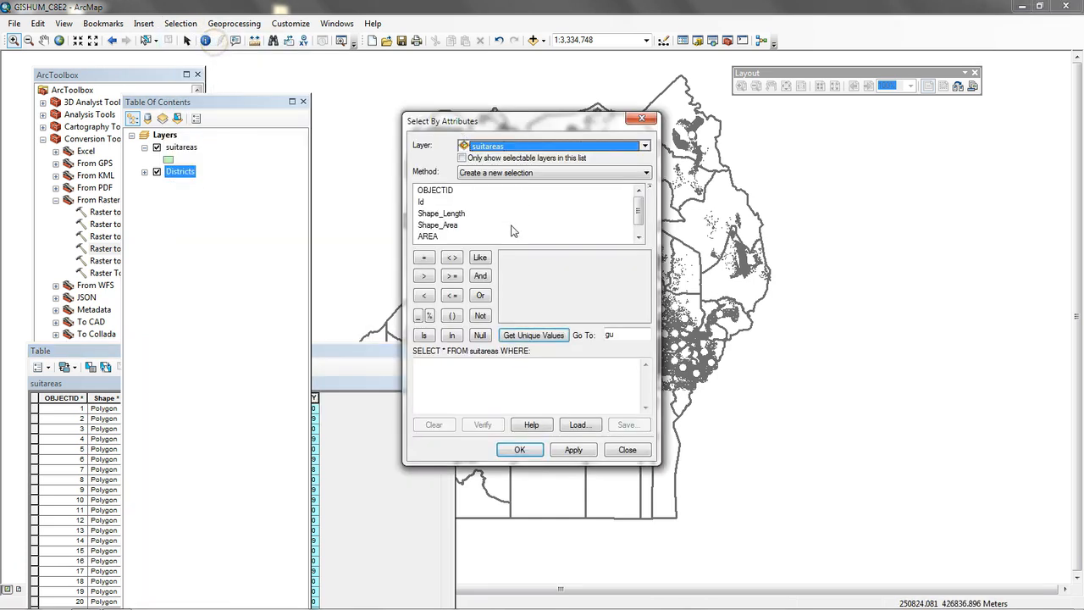
{"action": "left_click", "coordinate": [646, 146]}
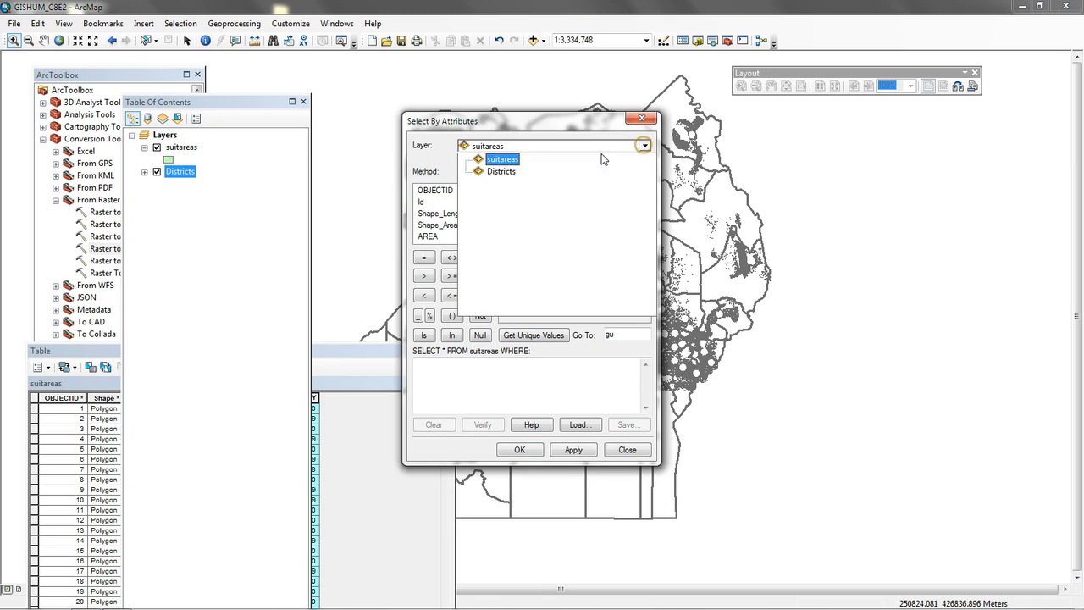
{"action": "left_click", "coordinate": [498, 173]}
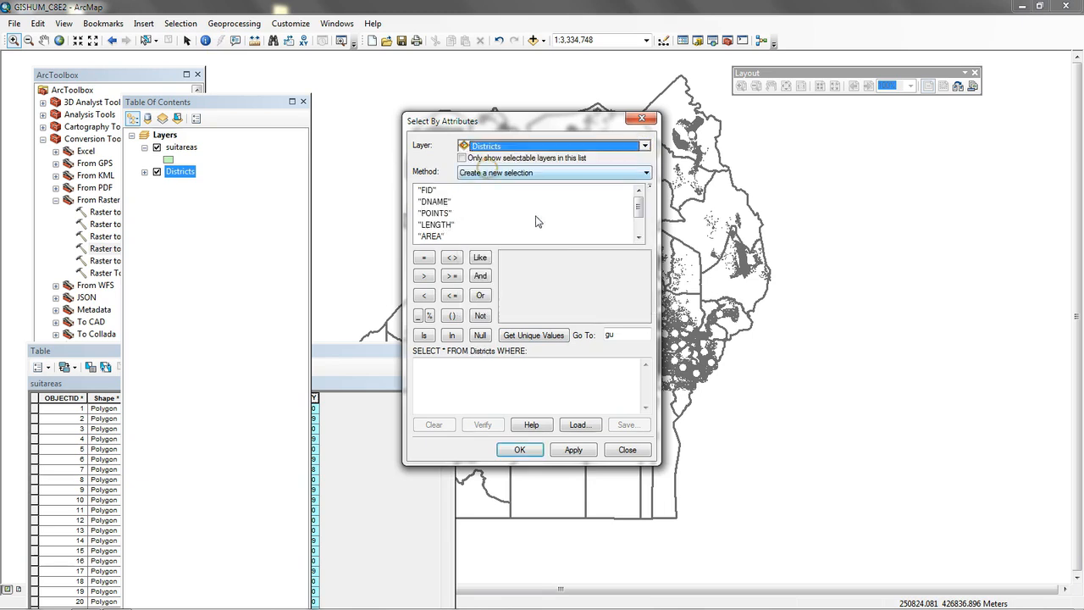
{"action": "double_click", "coordinate": [434, 202]}
{"action": "left_click", "coordinate": [538, 337]}
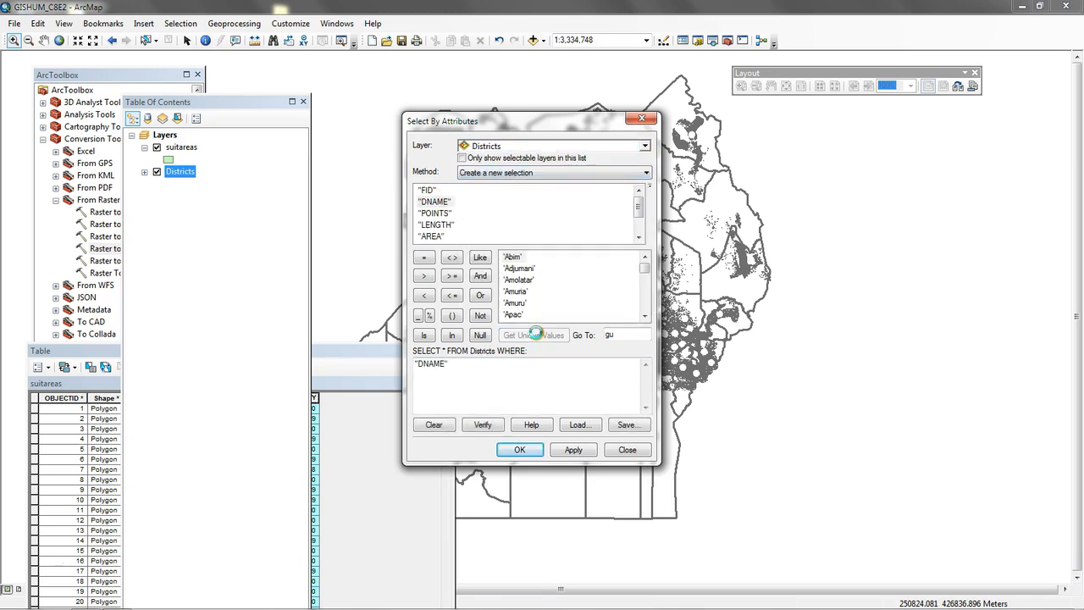
{"action": "left_click", "coordinate": [424, 256]}
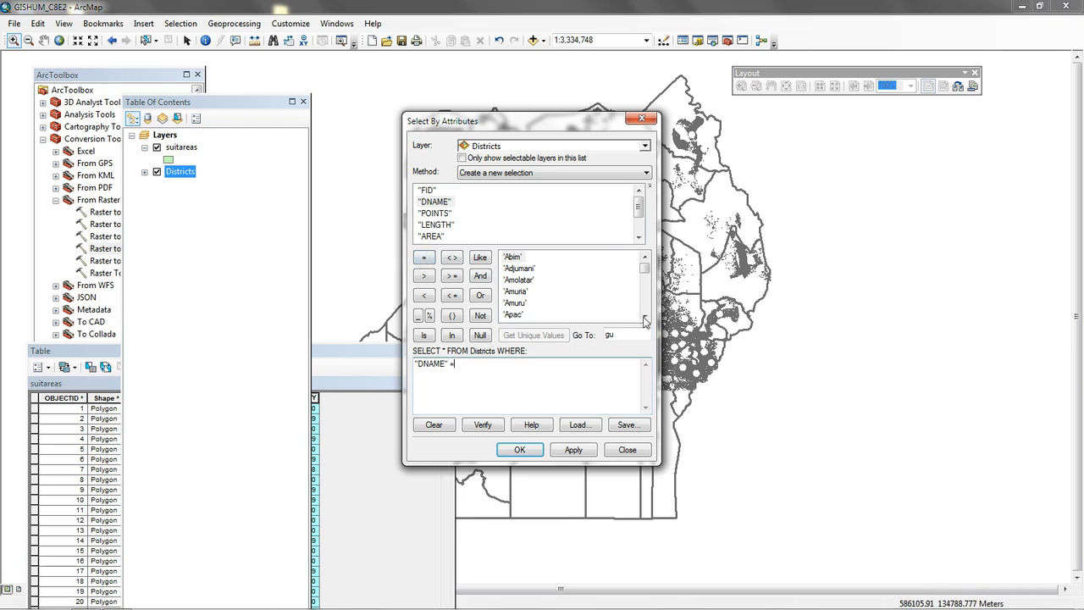
{"action": "left_click_drag", "start_coordinate": [631, 332], "coordinate": [585, 326]}
{"action": "type", "text": "g"}
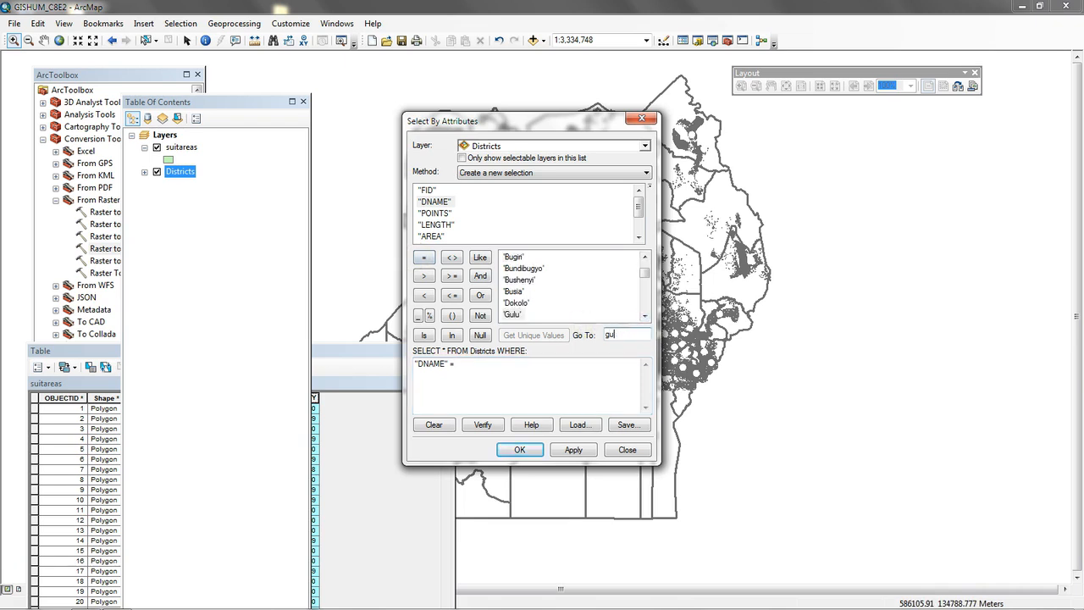
{"action": "double_click", "coordinate": [513, 314]}
{"action": "left_click", "coordinate": [574, 450]}
{"action": "left_click", "coordinate": [518, 450]}
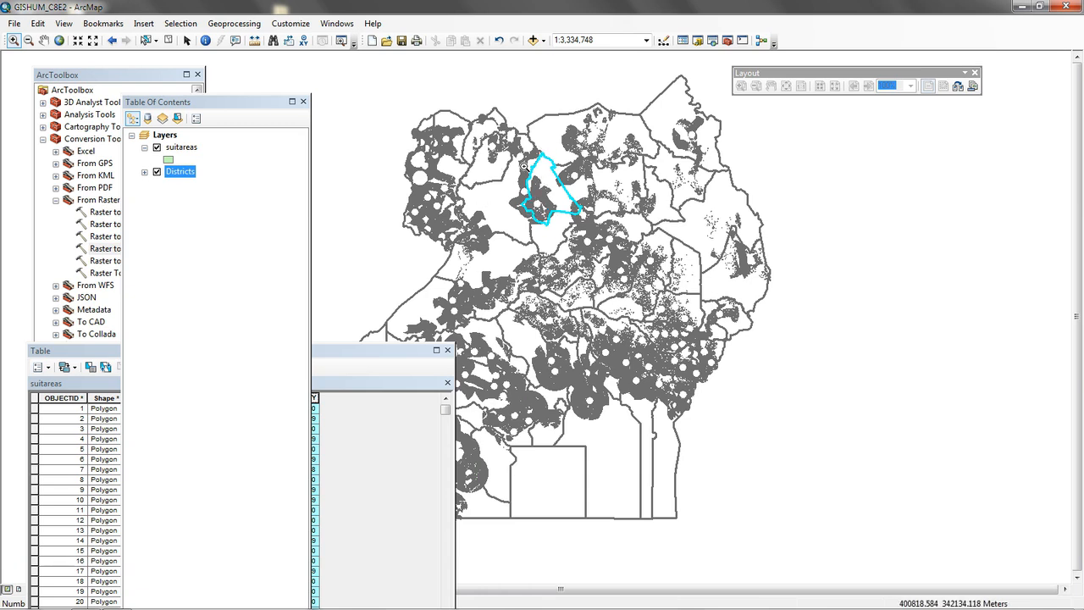
Clip the suitareas layer to the selected Gulu district using Districts as clip features, saving the output as final_suit in Default.gdb
{"action": "left_click", "coordinate": [234, 23]}
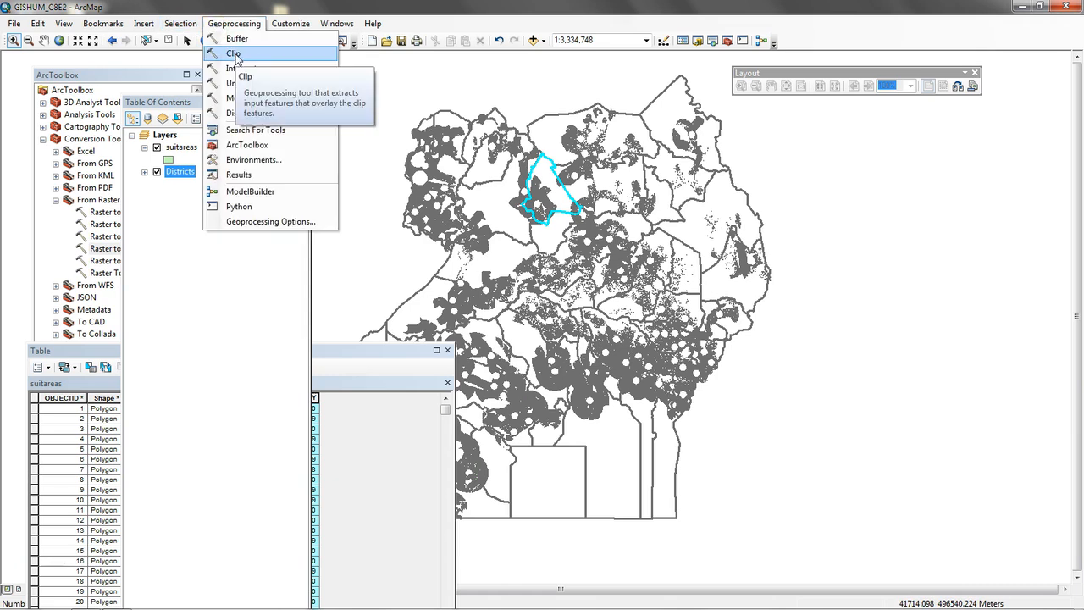
{"action": "left_click", "coordinate": [234, 54]}
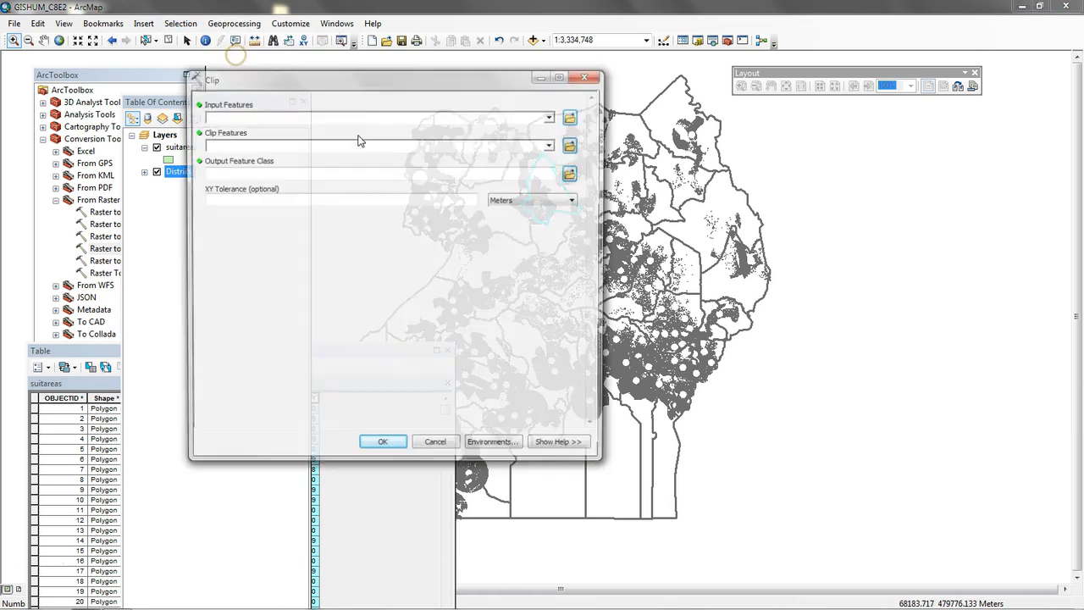
{"action": "left_click", "coordinate": [551, 116]}
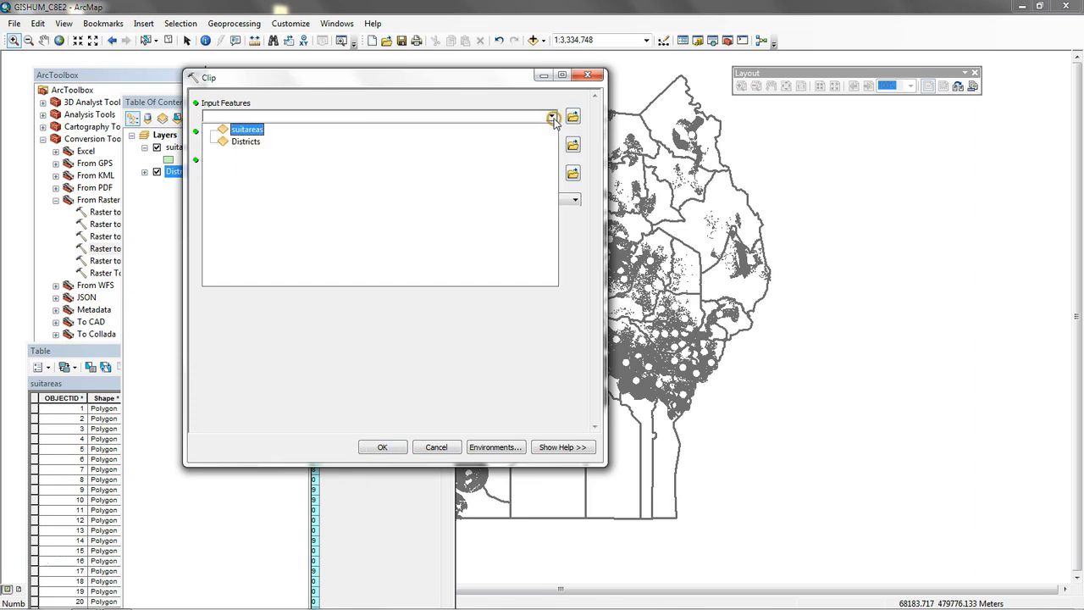
{"action": "left_click", "coordinate": [233, 130]}
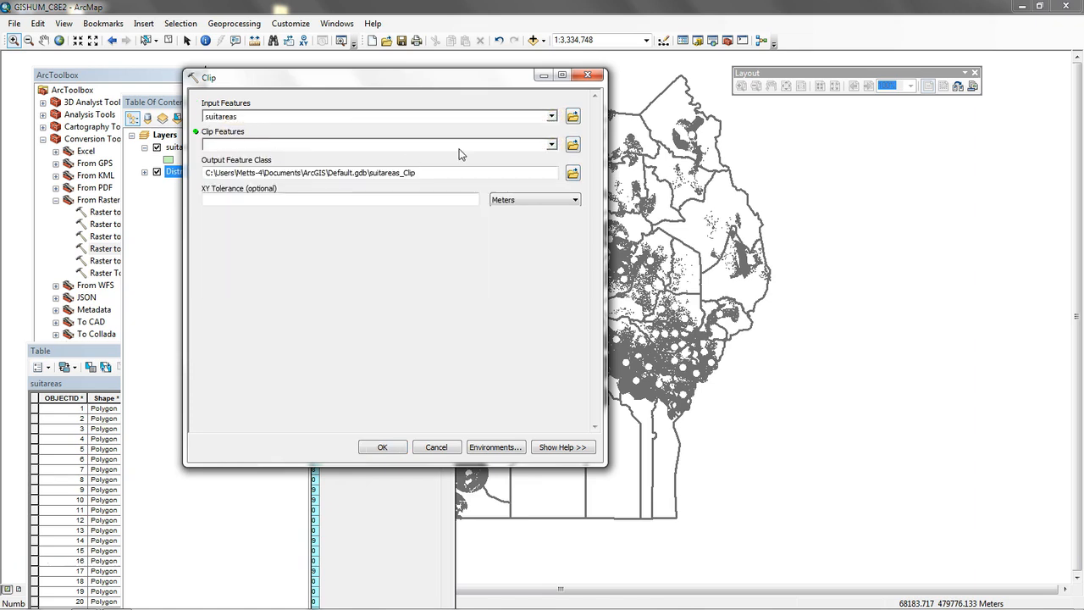
{"action": "left_click", "coordinate": [551, 145]}
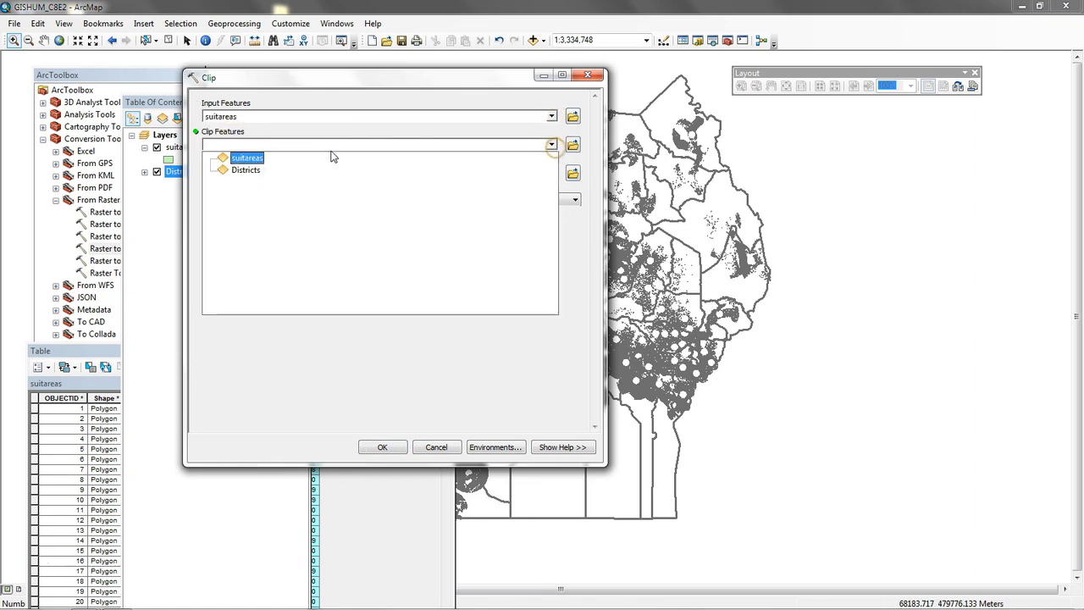
{"action": "left_click", "coordinate": [244, 167]}
{"action": "left_click_drag", "start_coordinate": [416, 175], "coordinate": [402, 177]}
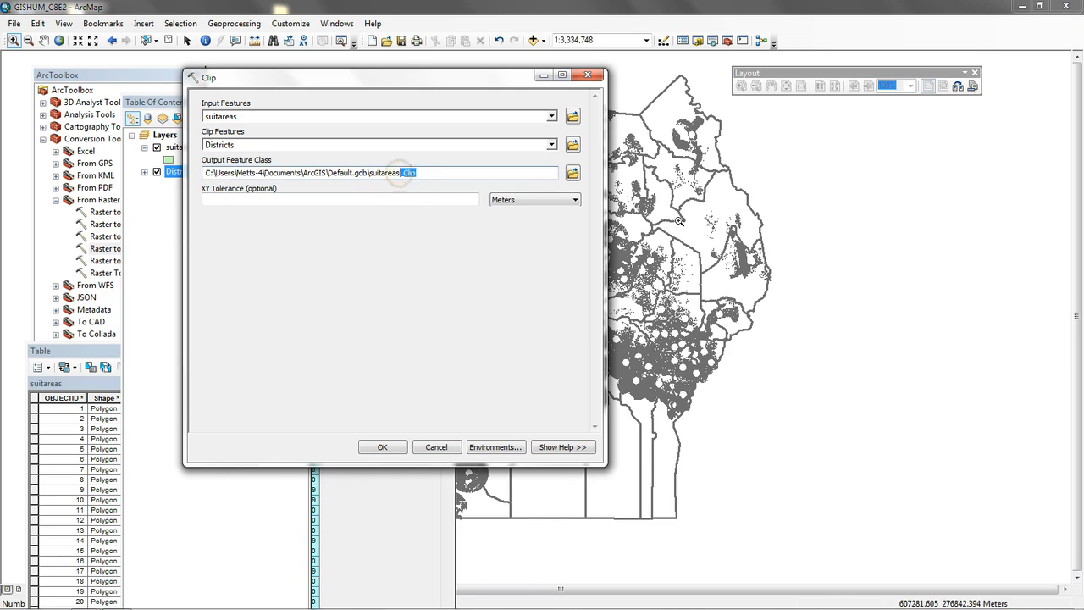
{"action": "key", "text": "BackSpace"}
{"action": "key", "text": "BackSpace"}
{"action": "key", "text": "BackSpace"}
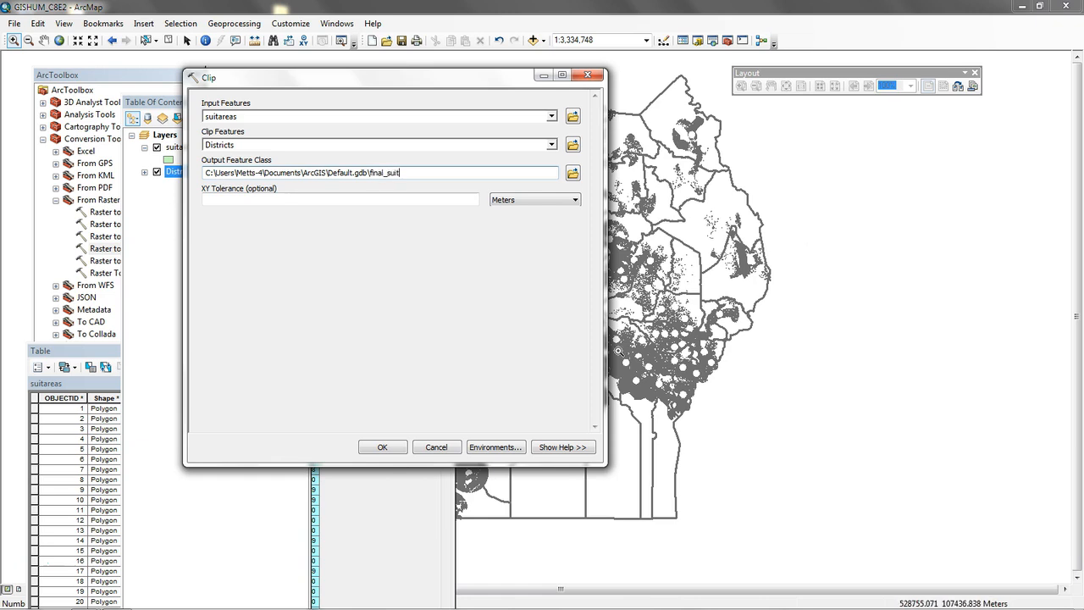
{"action": "left_click", "coordinate": [382, 448]}
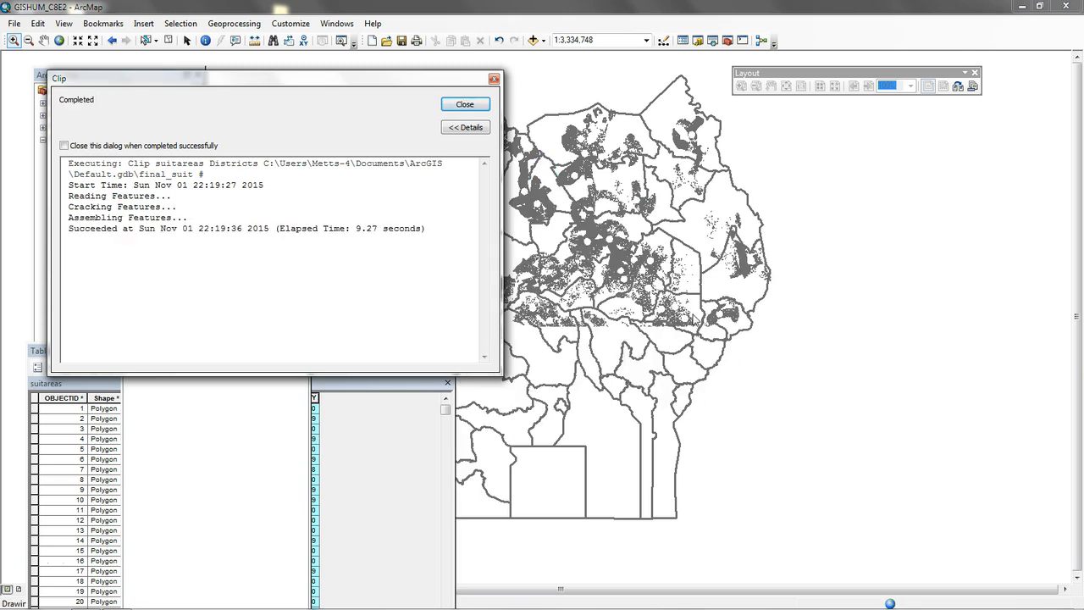
{"action": "left_click", "coordinate": [464, 105]}
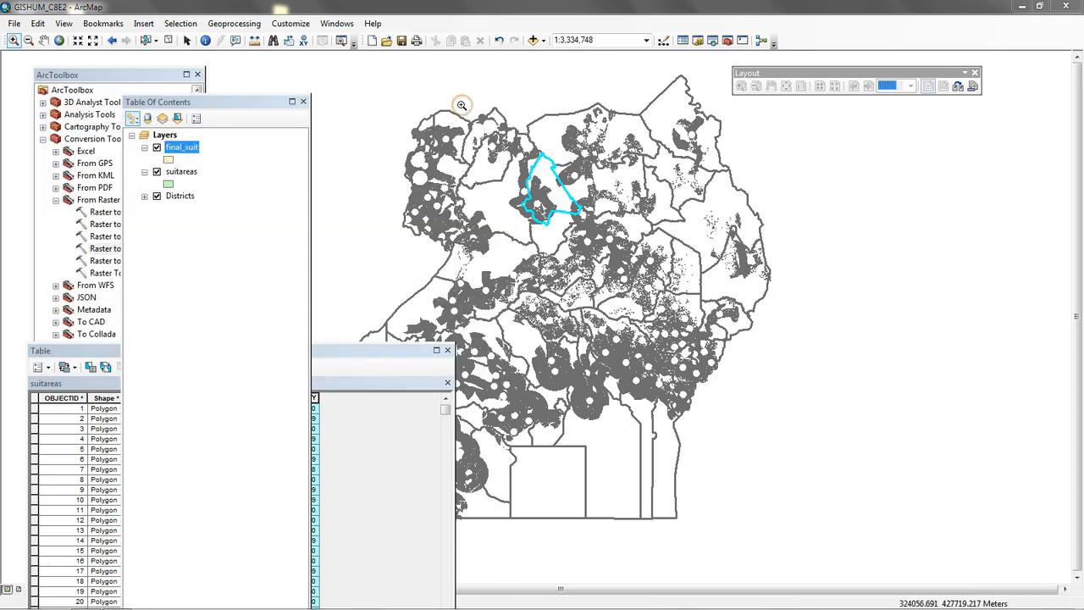
Hide the suitareas layer, zoom and centre the map on the Gulu district, and reposition the attribute table window
{"action": "left_click", "coordinate": [157, 172]}
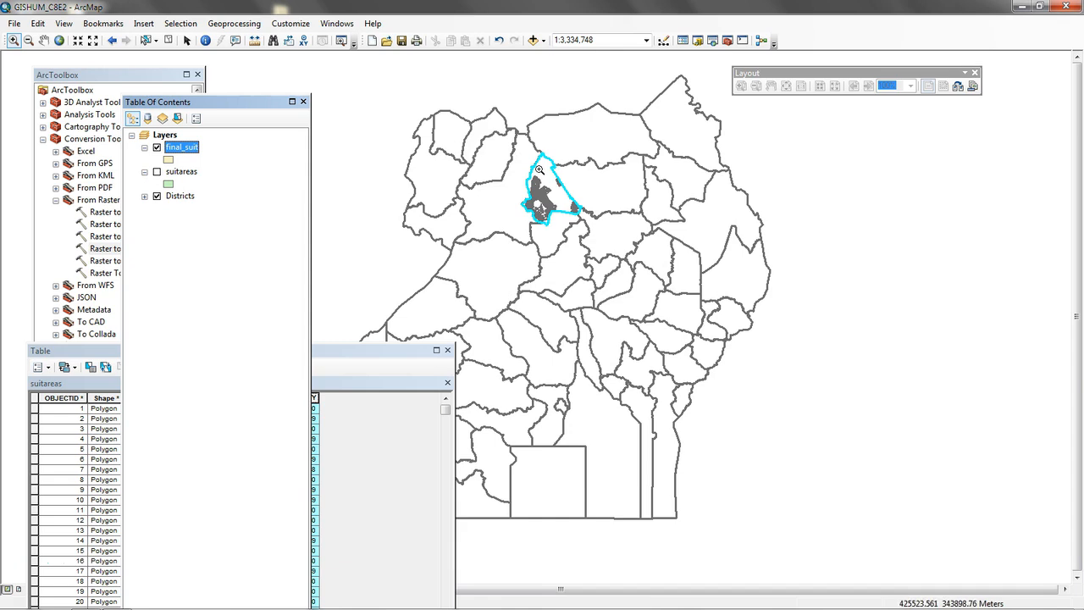
{"action": "mouse_move", "coordinate": [502, 133]}
{"action": "left_mouse_down"}
{"action": "mouse_move", "coordinate": [585, 244]}
{"action": "mouse_move", "coordinate": [597, 244]}
{"action": "left_mouse_up"}
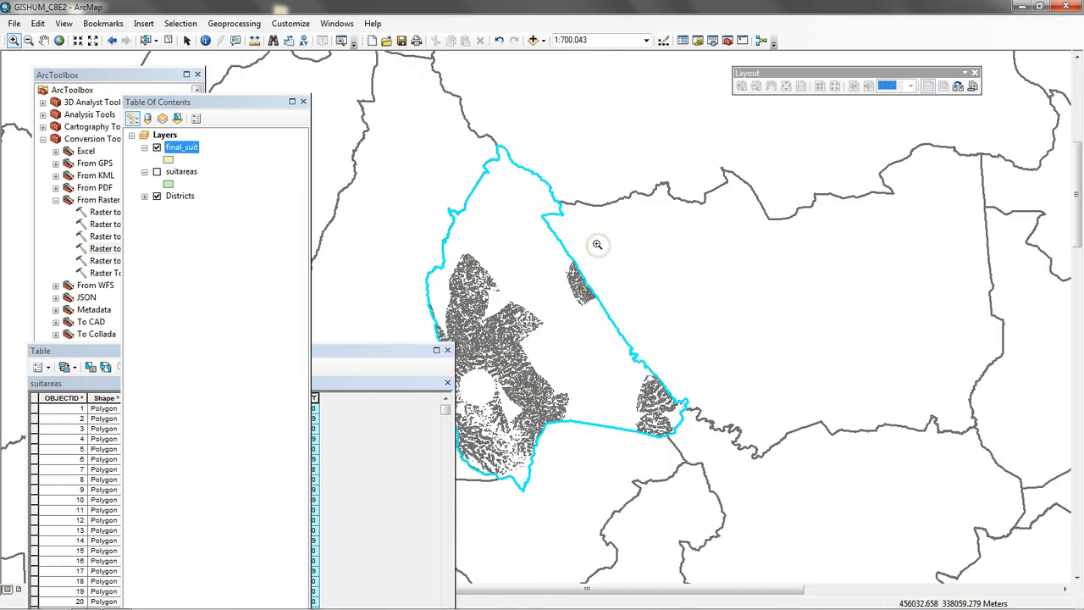
{"action": "left_click_drag", "start_coordinate": [398, 350], "coordinate": [326, 237]}
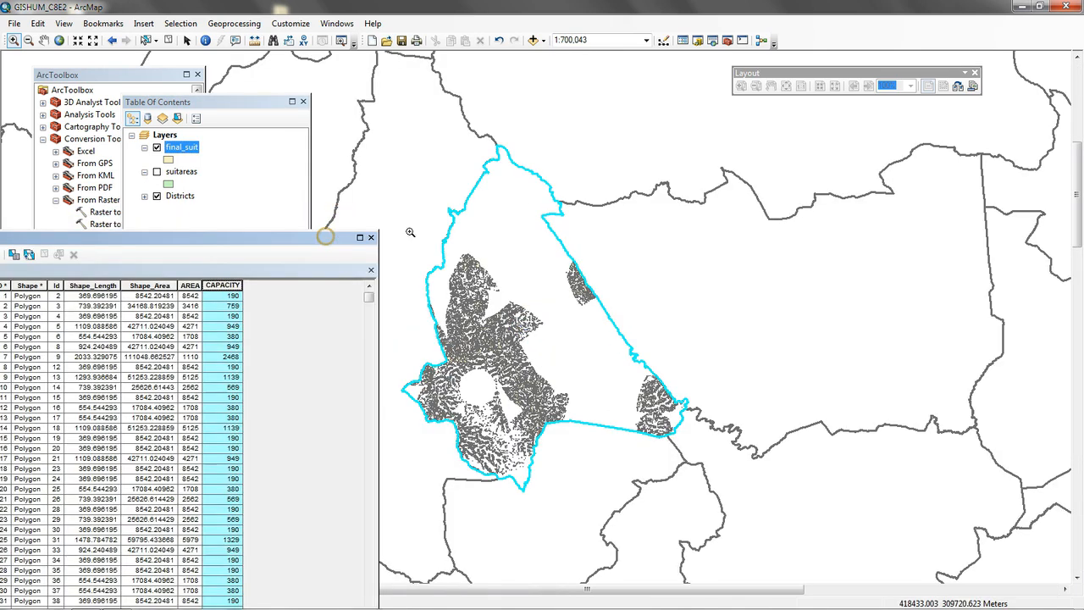
{"action": "left_click_drag", "start_coordinate": [386, 160], "coordinate": [709, 535]}
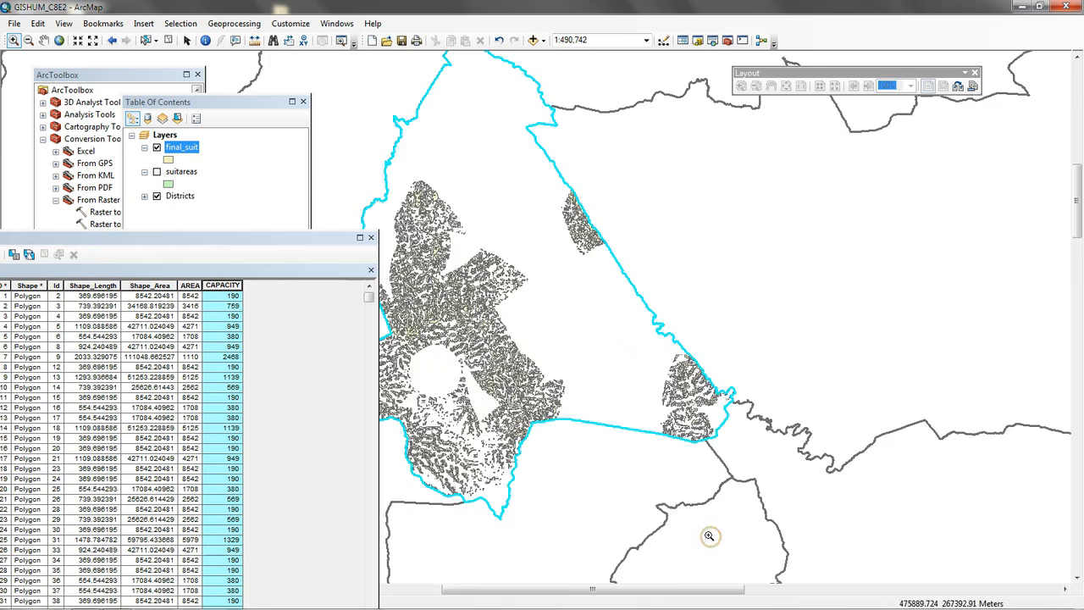
{"action": "left_click", "coordinate": [45, 41]}
{"action": "left_click_drag", "start_coordinate": [564, 307], "coordinate": [677, 344]}
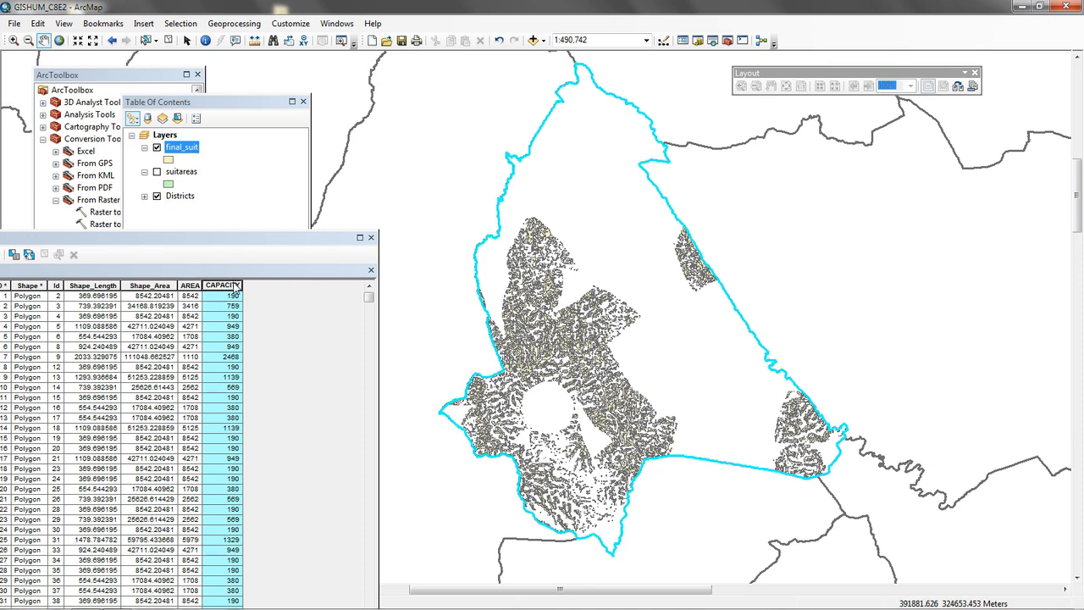
{"action": "left_click_drag", "start_coordinate": [228, 246], "coordinate": [22, 311]}
Open Select By Attributes and set final_suit as the layer to query
{"action": "left_click", "coordinate": [180, 23]}
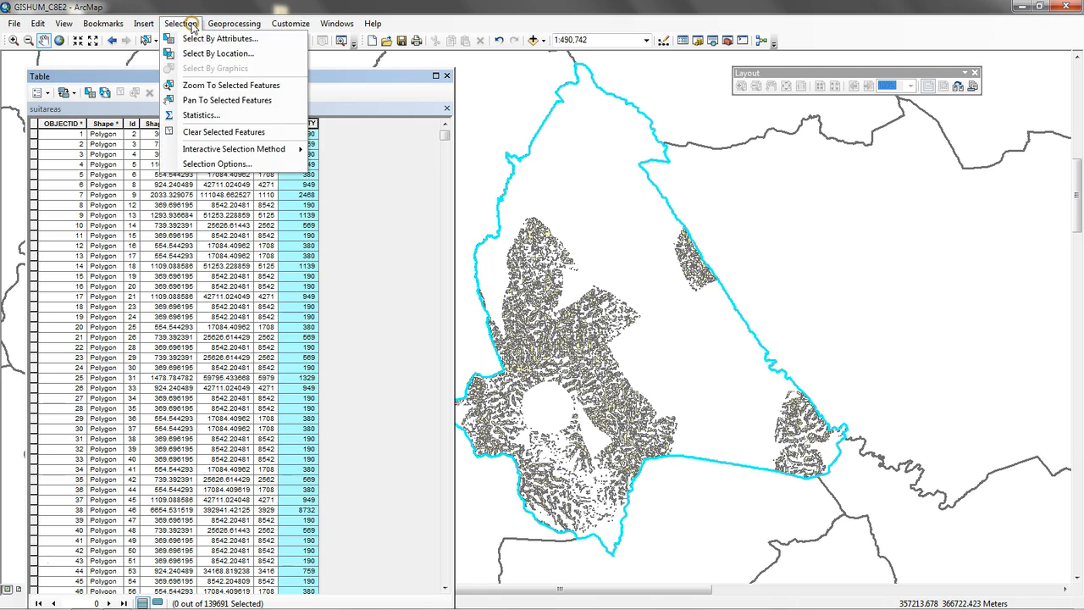
{"action": "left_click", "coordinate": [201, 38]}
{"action": "left_click_drag", "start_coordinate": [494, 124], "coordinate": [244, 193]}
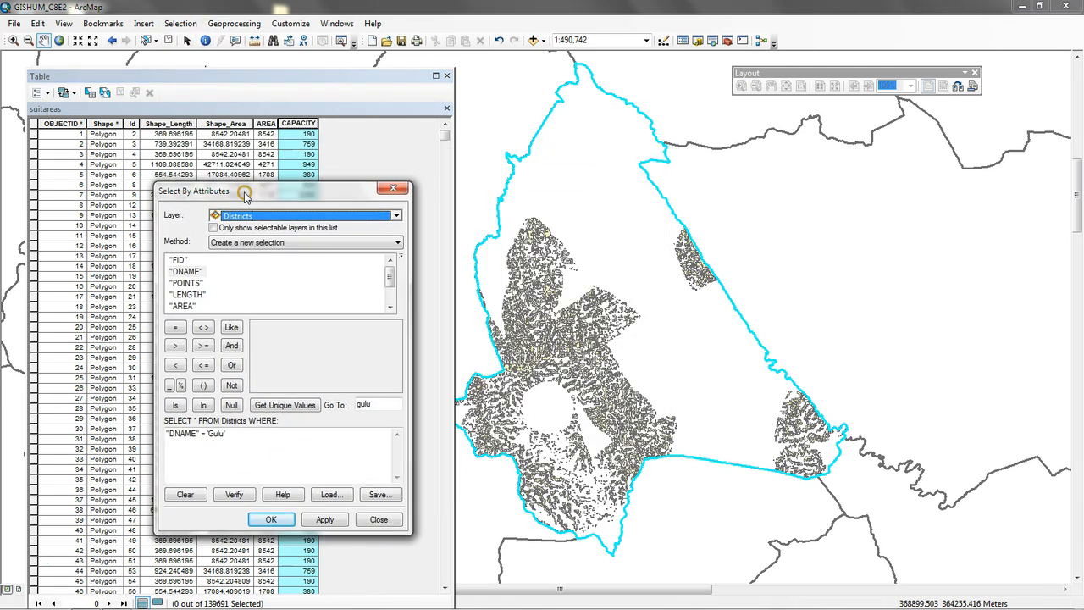
{"action": "left_click", "coordinate": [395, 215]}
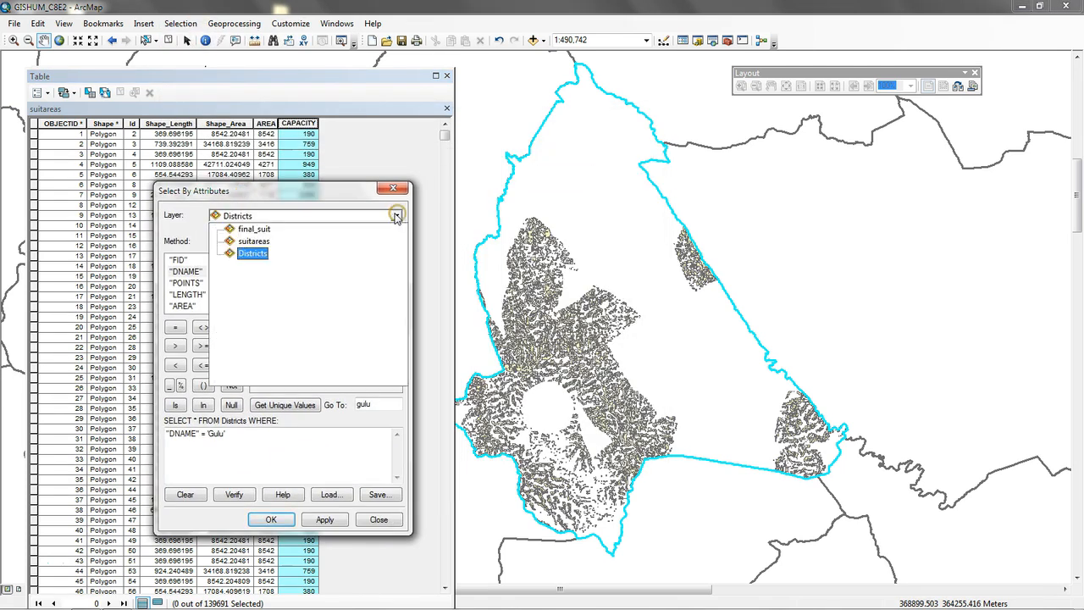
{"action": "left_click", "coordinate": [264, 233]}
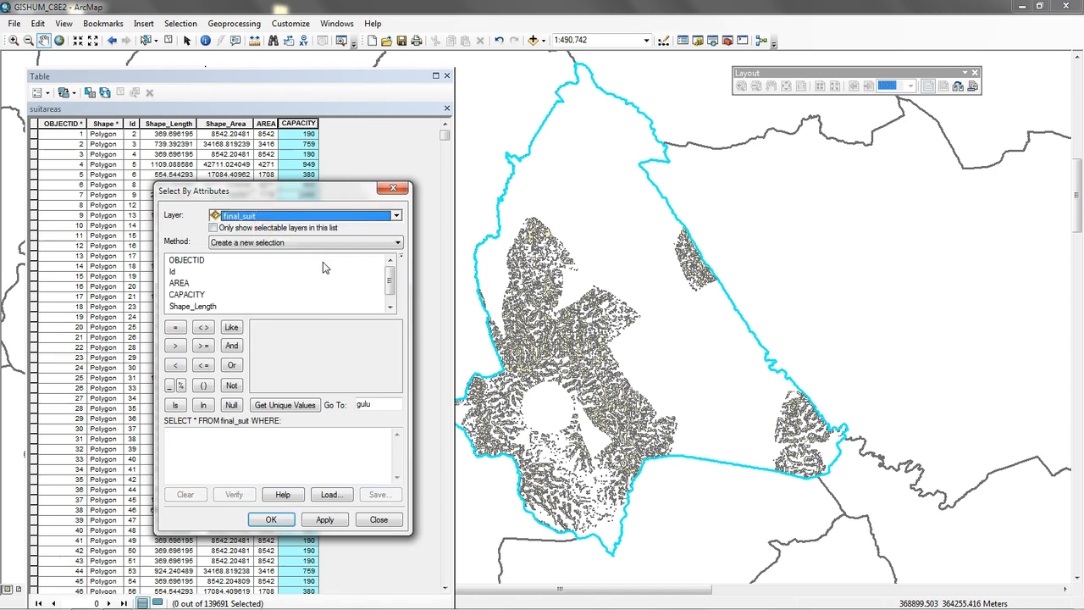
Lay out the query as two bracketed conditions joined by AND, with CAPACITY >= 10000 as the first condition
{"action": "left_click", "coordinate": [389, 298]}
{"action": "left_click", "coordinate": [203, 386]}
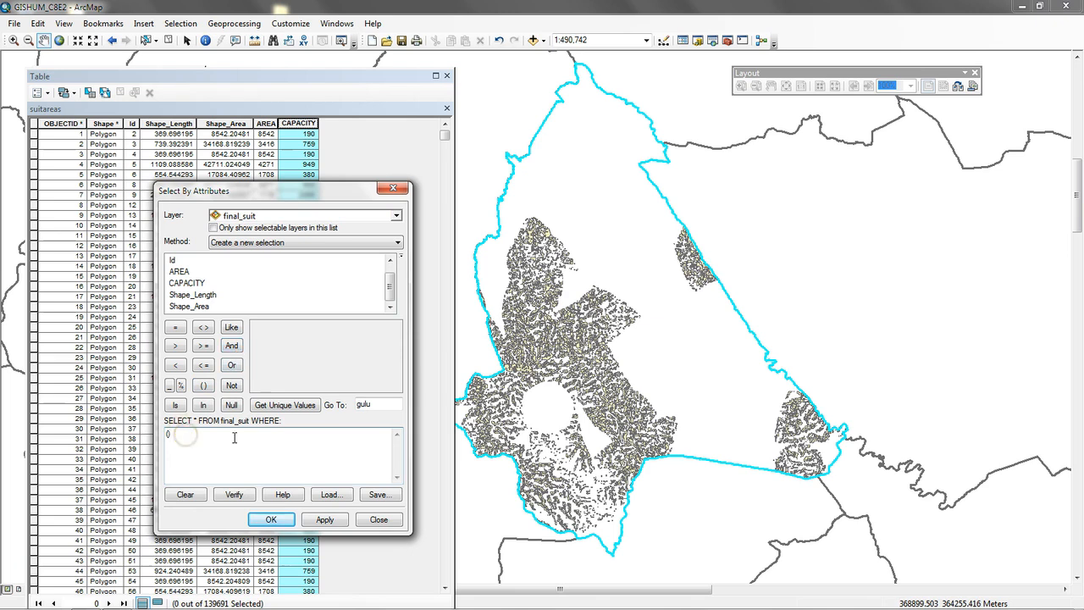
{"action": "left_click", "coordinate": [232, 347]}
{"action": "left_click", "coordinate": [204, 386]}
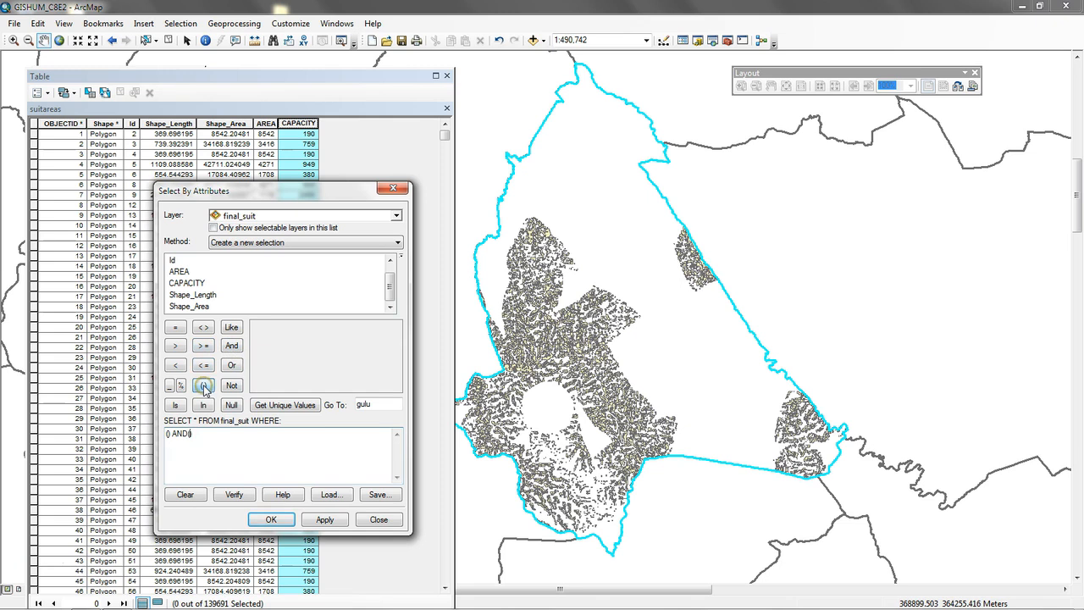
{"action": "left_click", "coordinate": [167, 434]}
{"action": "left_click", "coordinate": [167, 435]}
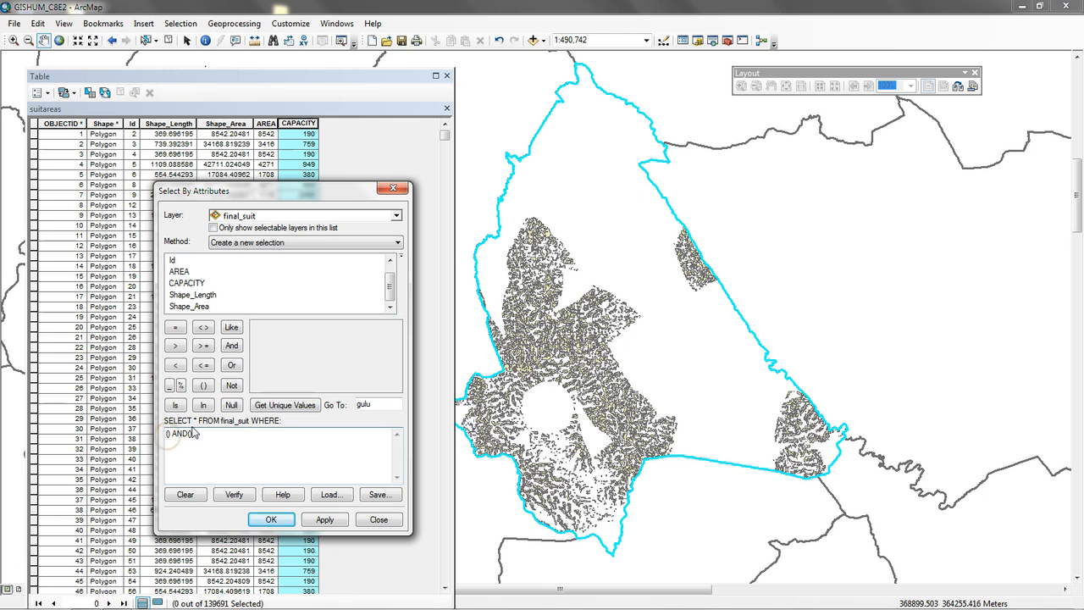
{"action": "double_click", "coordinate": [183, 284]}
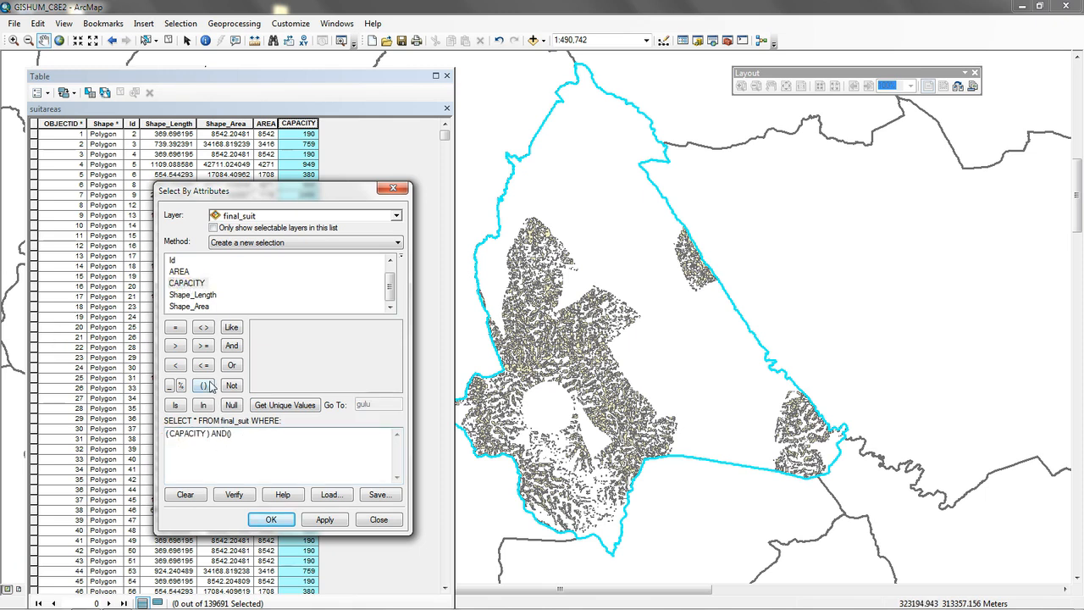
{"action": "left_click", "coordinate": [203, 345]}
{"action": "type", "text": "10000 "}
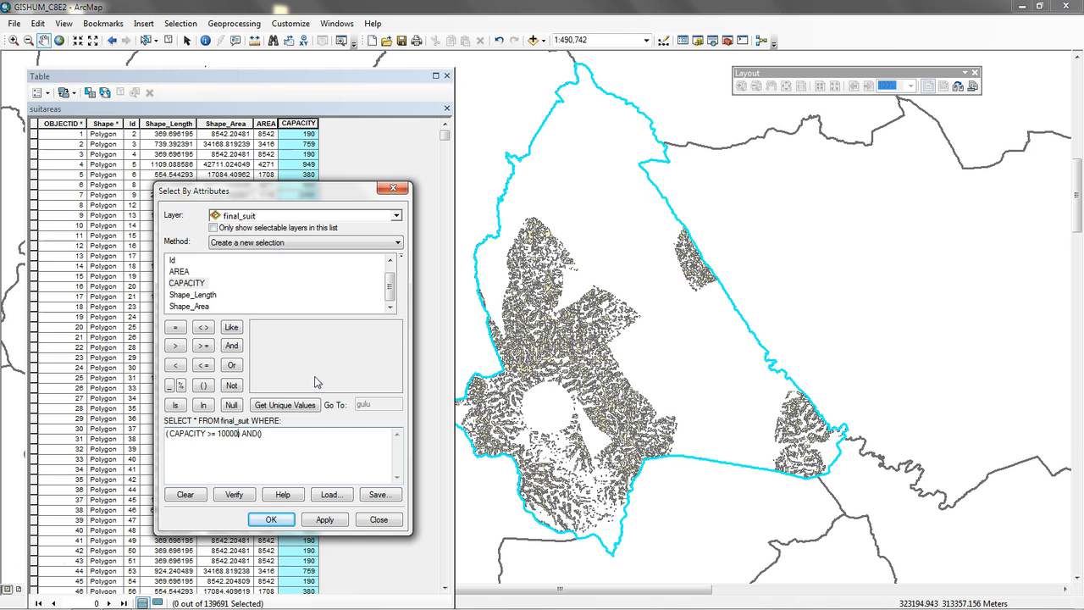
{"action": "type", "text": ")"}
Add CAPACITY <= 20000 as the second bracketed condition and apply the query as a new selection on final_suit
{"action": "left_click", "coordinate": [260, 434]}
{"action": "double_click", "coordinate": [177, 285]}
{"action": "left_click", "coordinate": [203, 365]}
{"action": "type", "text": "20000"}
{"action": "left_click", "coordinate": [329, 522]}
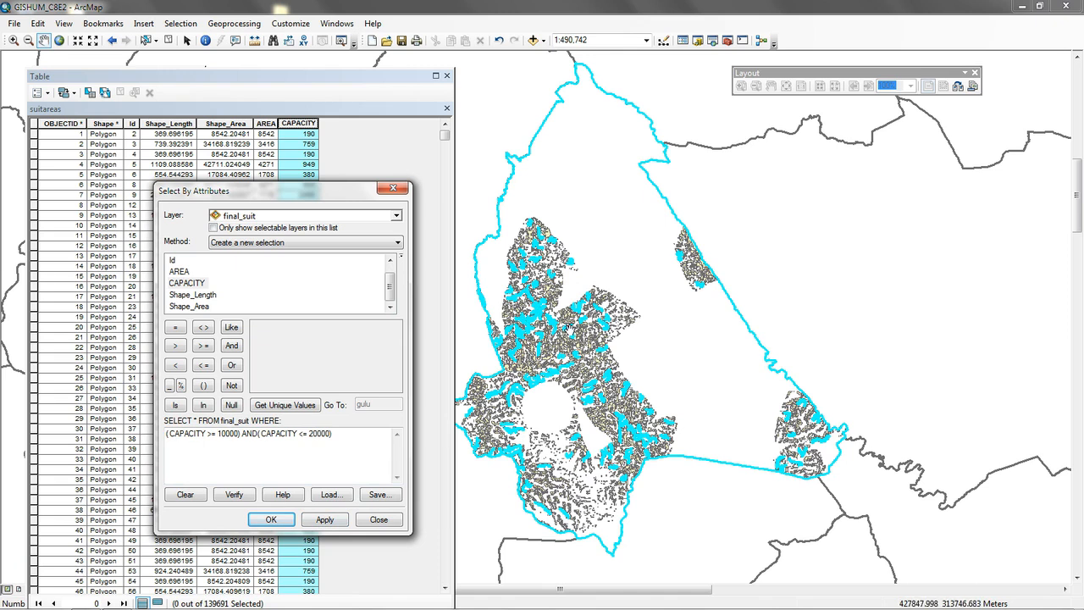
{"action": "left_click", "coordinate": [272, 522]}
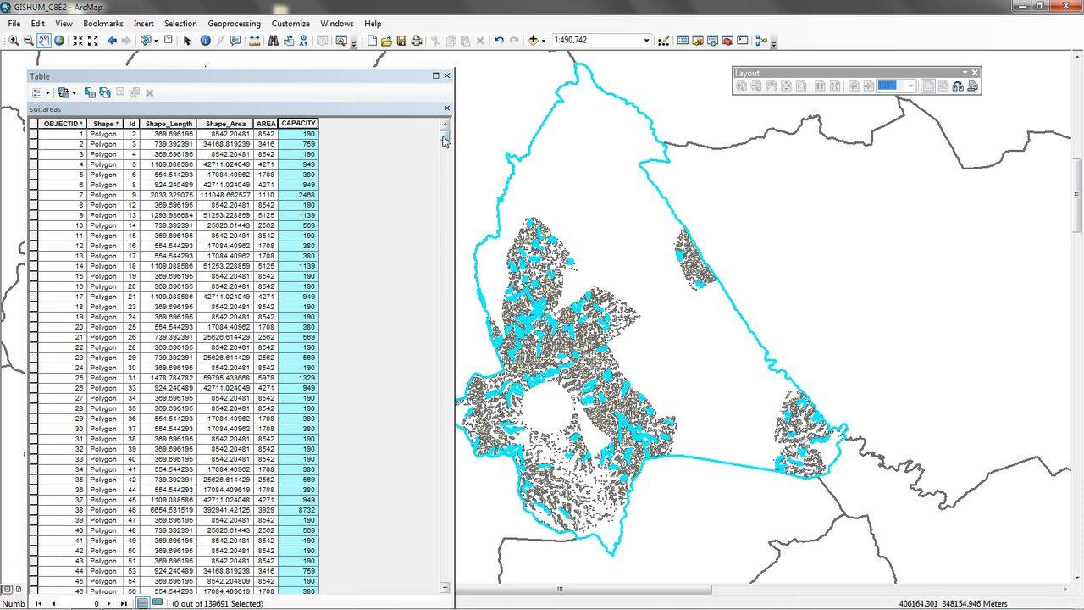
Close the suitareas table, examine the selected records in the final_suit attribute table, and close it
{"action": "left_click", "coordinate": [446, 76]}
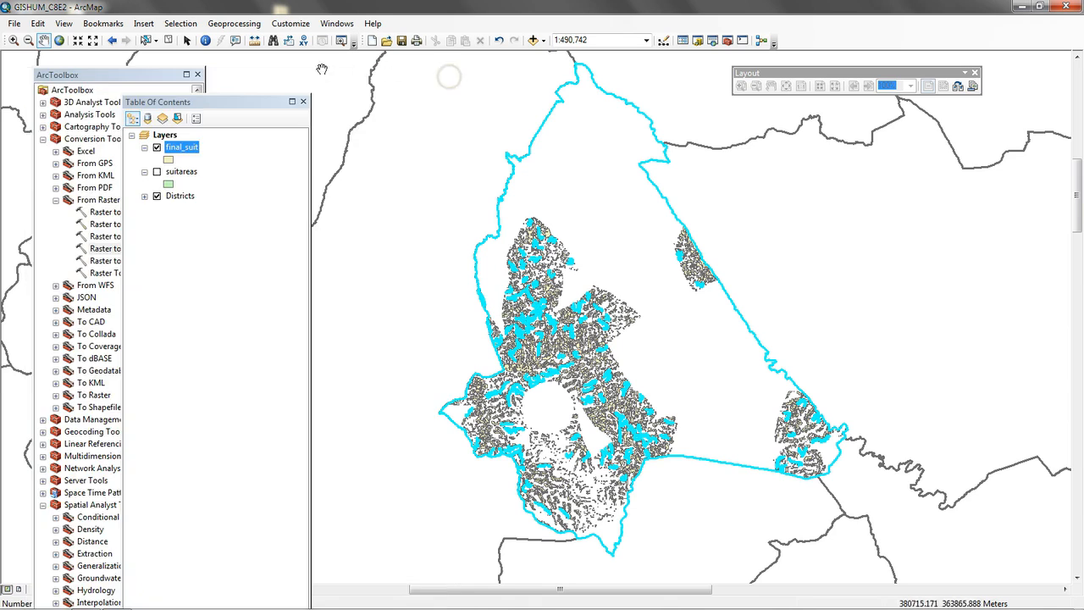
{"action": "right_click", "coordinate": [182, 148]}
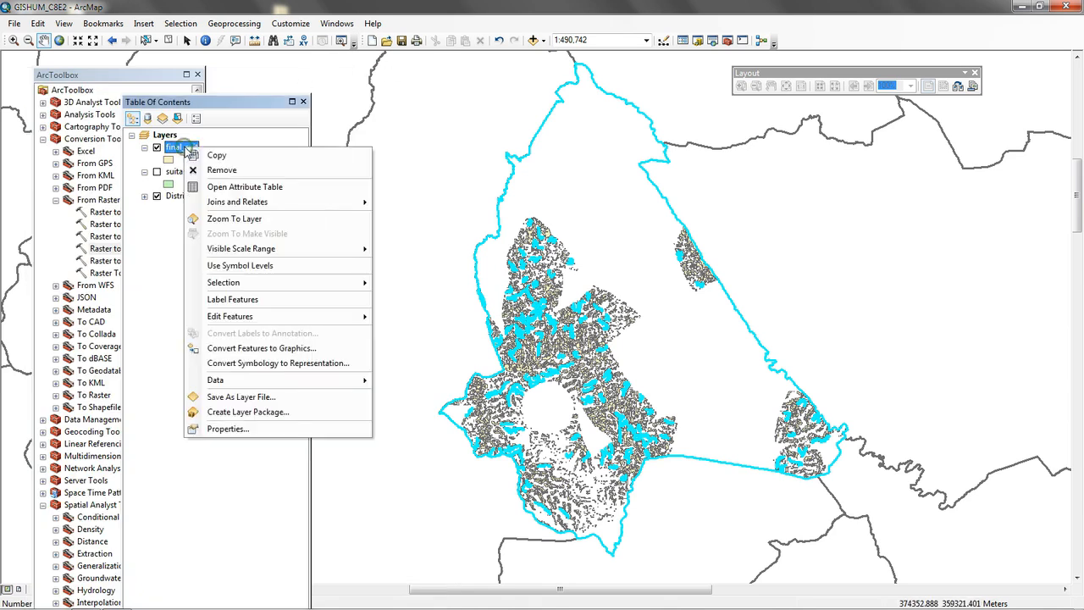
{"action": "left_click", "coordinate": [242, 188]}
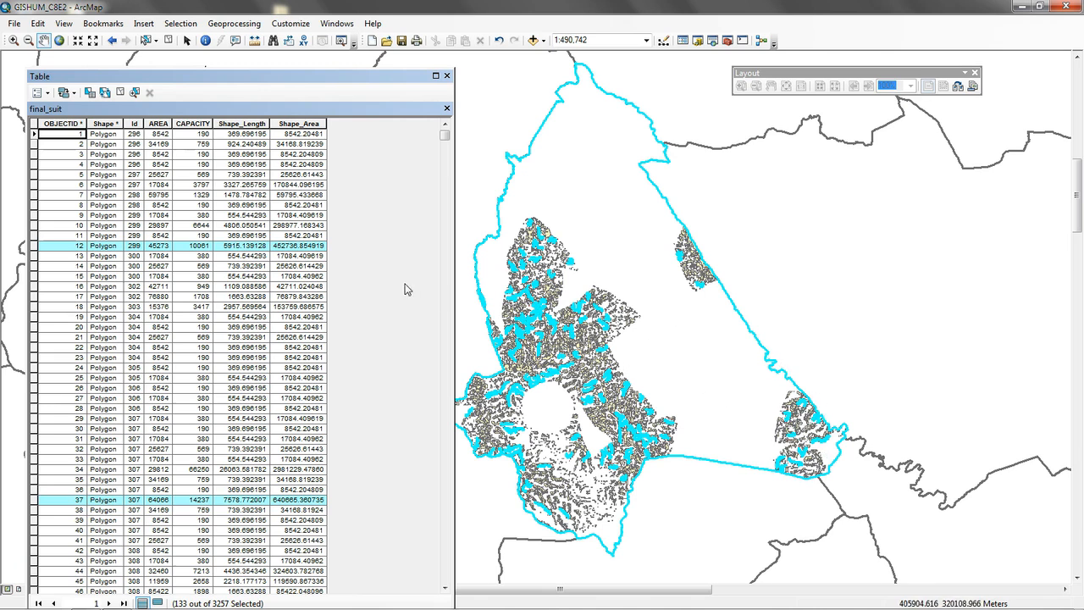
{"action": "left_click", "coordinate": [446, 75]}
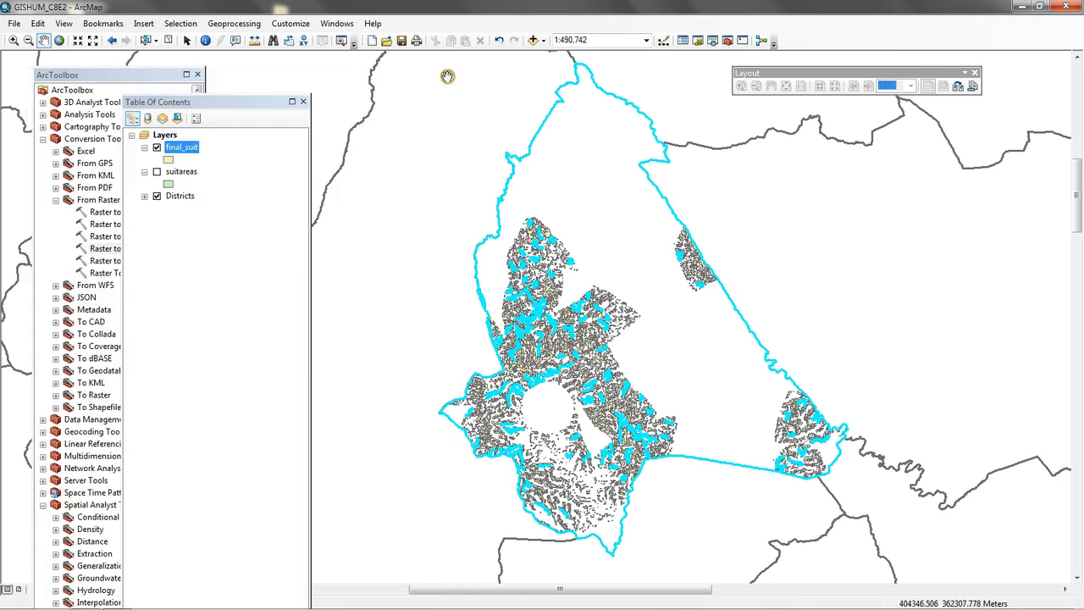
Export the selected final_suit features to Default.gdb as FS and add the exported data to the map as a layer
{"action": "left_click", "coordinate": [188, 149]}
{"action": "right_click", "coordinate": [188, 149]}
{"action": "mouse_move", "coordinate": [356, 382]}
{"action": "left_click", "coordinate": [428, 395]}
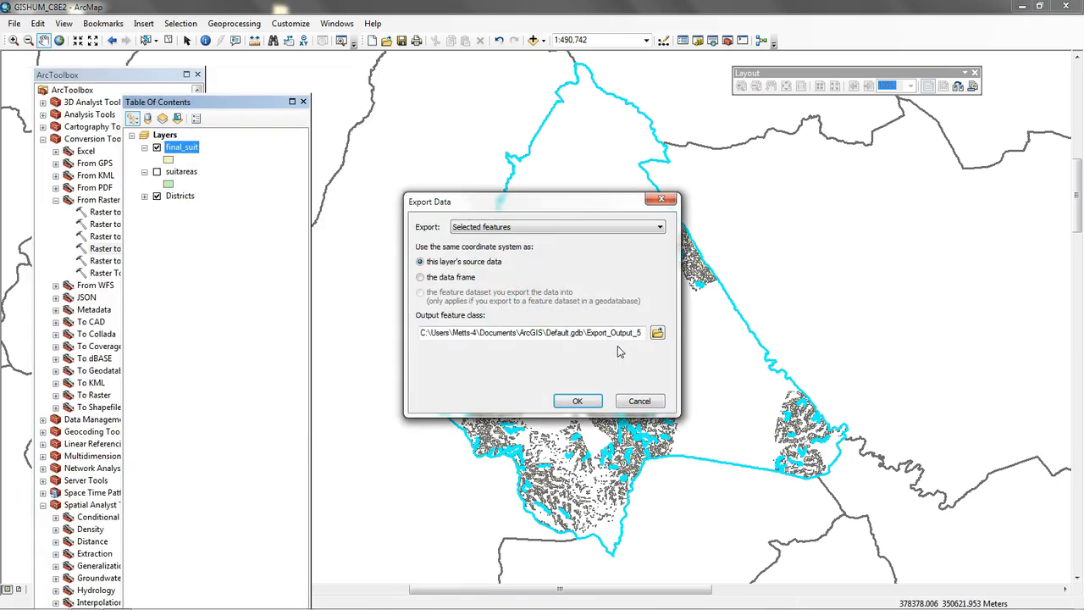
{"action": "left_click", "coordinate": [652, 340]}
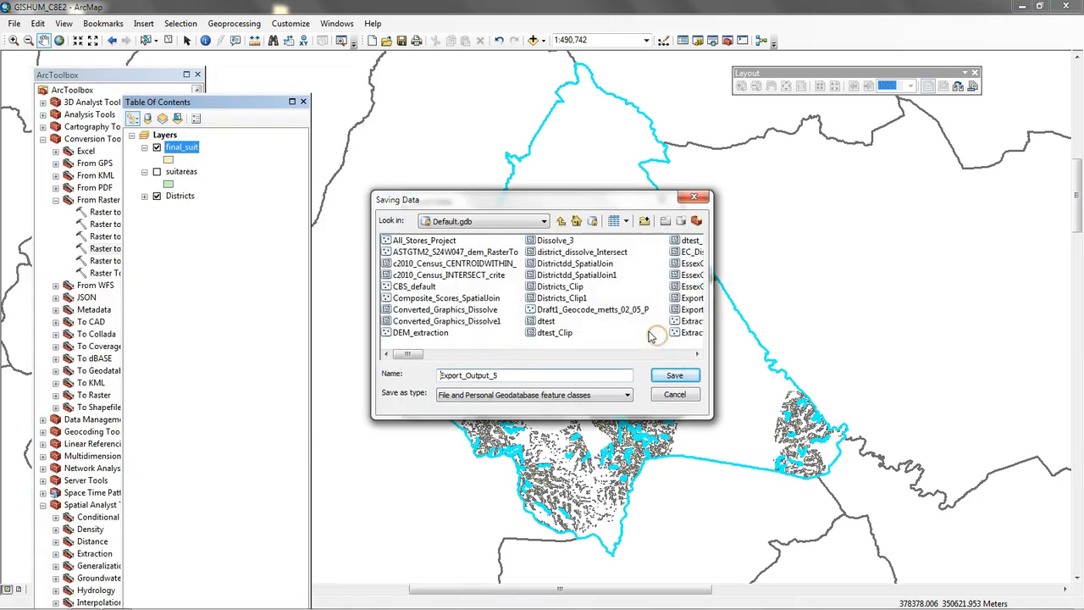
{"action": "double_click", "coordinate": [510, 375]}
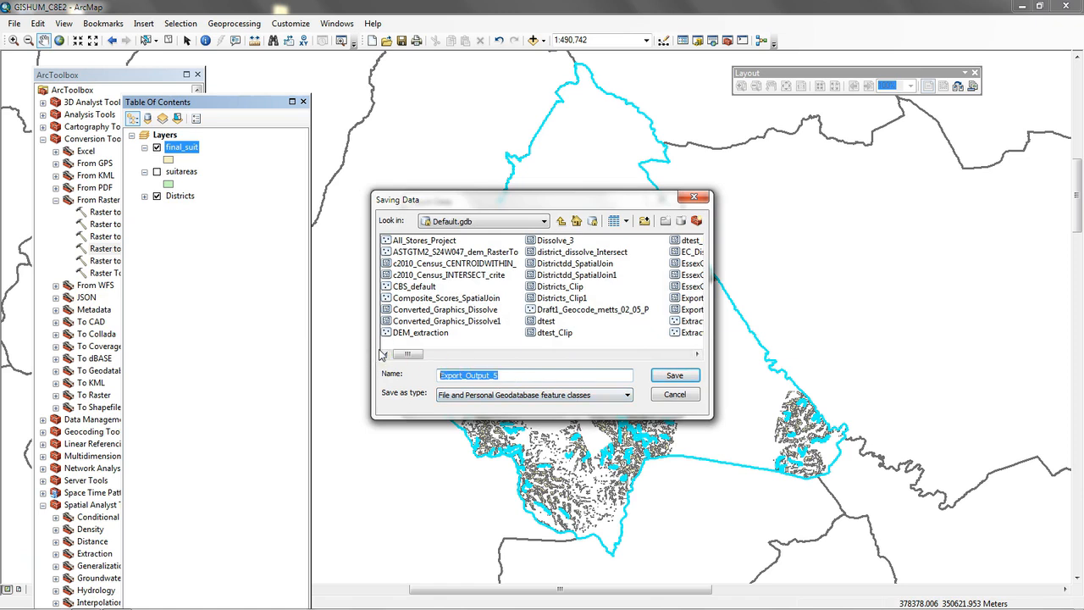
{"action": "type", "text": "fin"}
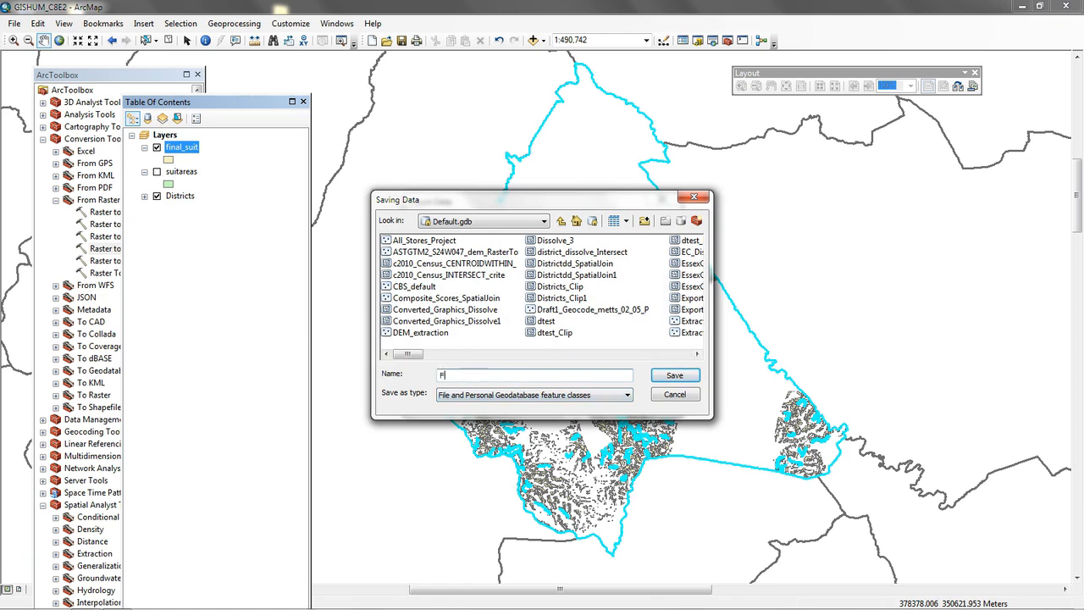
{"action": "left_click", "coordinate": [683, 377]}
{"action": "left_click", "coordinate": [577, 402]}
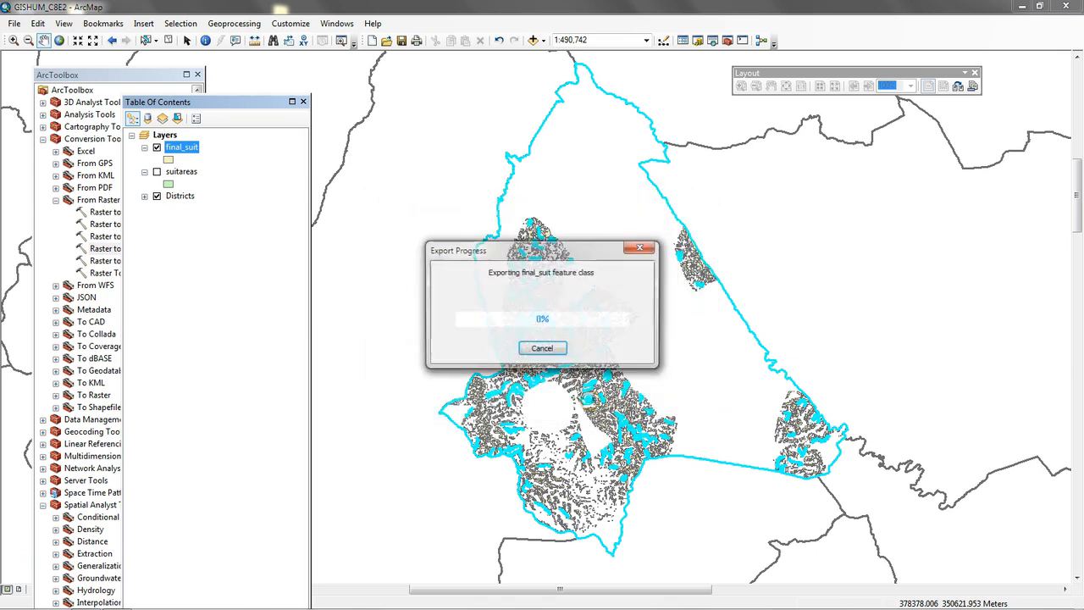
{"action": "left_click", "coordinate": [572, 359]}
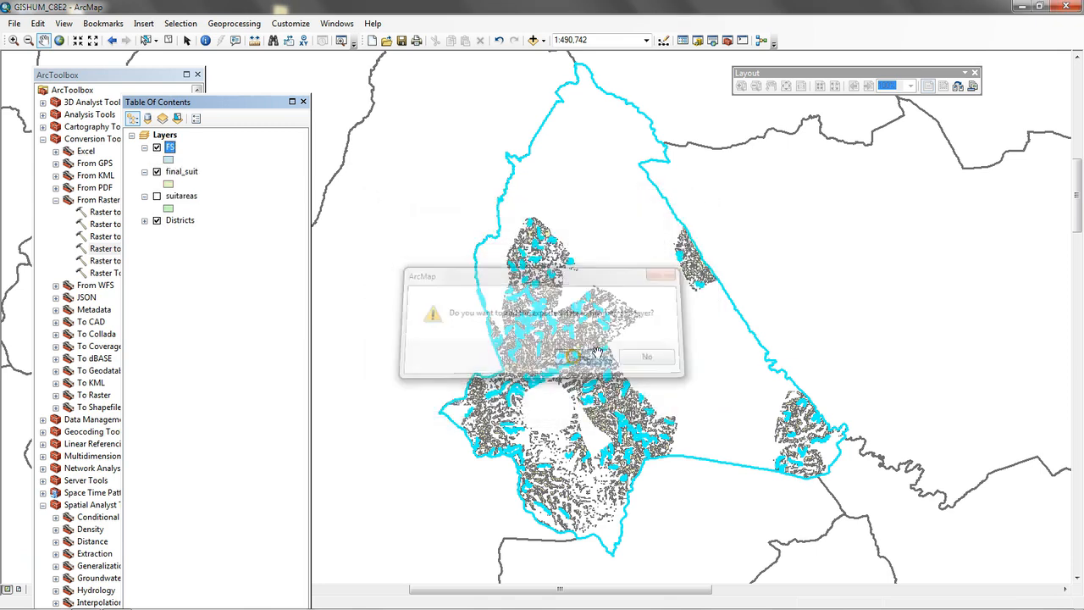
Remove the final_suit layer from the map
{"action": "left_click", "coordinate": [178, 173]}
{"action": "right_click", "coordinate": [179, 174]}
{"action": "left_click", "coordinate": [205, 197]}
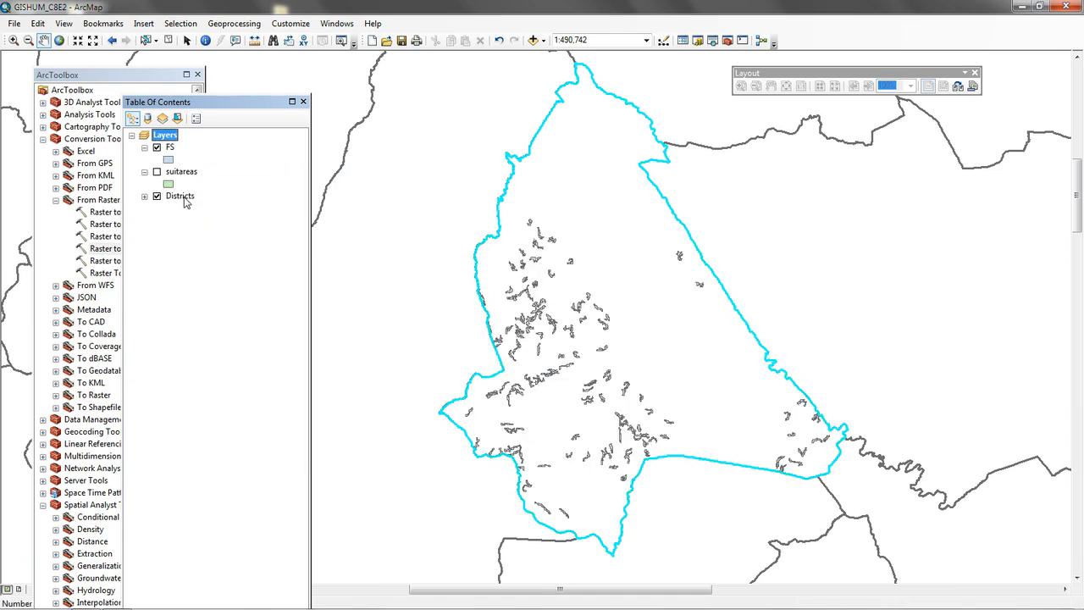
Export the selected Districts feature to Default.gdb as GULU and add the exported data to the map as a layer
{"action": "left_click", "coordinate": [186, 198]}
{"action": "right_click", "coordinate": [186, 197]}
{"action": "mouse_move", "coordinate": [265, 433]}
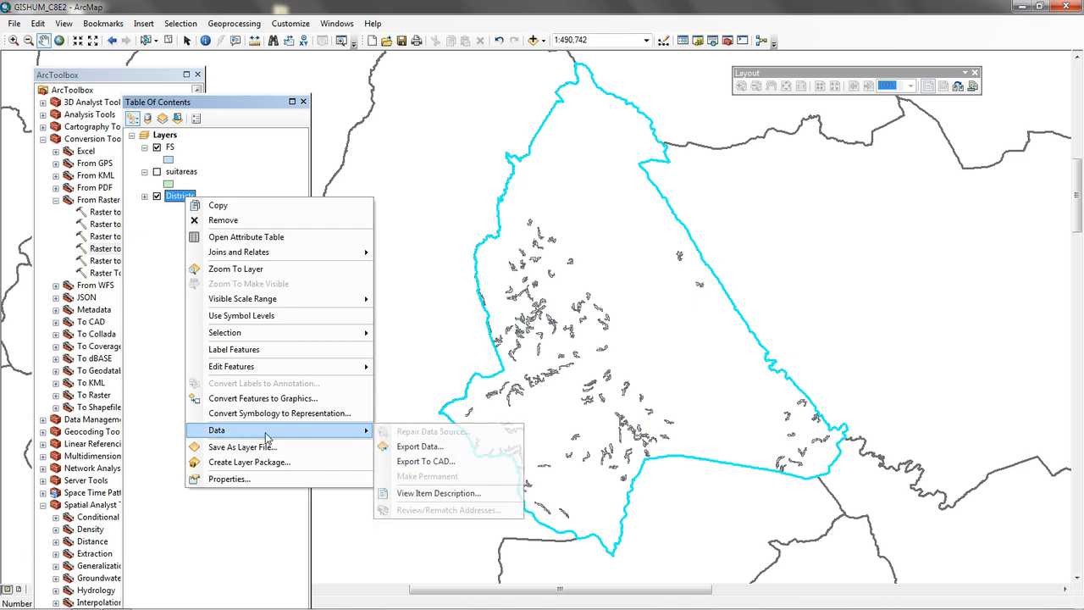
{"action": "left_click", "coordinate": [417, 445]}
{"action": "left_click", "coordinate": [657, 334]}
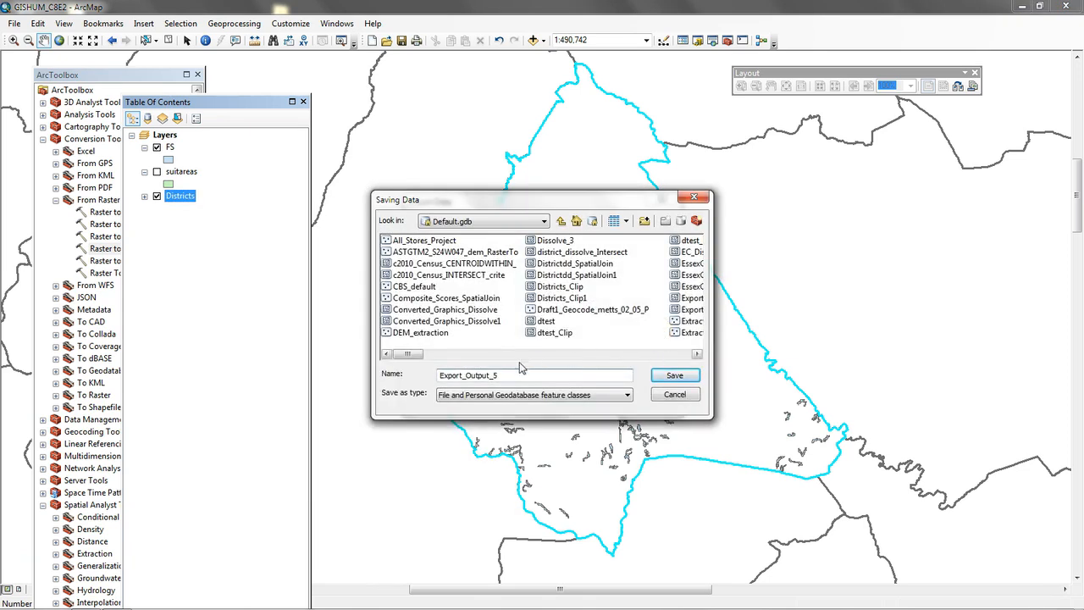
{"action": "double_click", "coordinate": [496, 373]}
{"action": "type", "text": "GULU"}
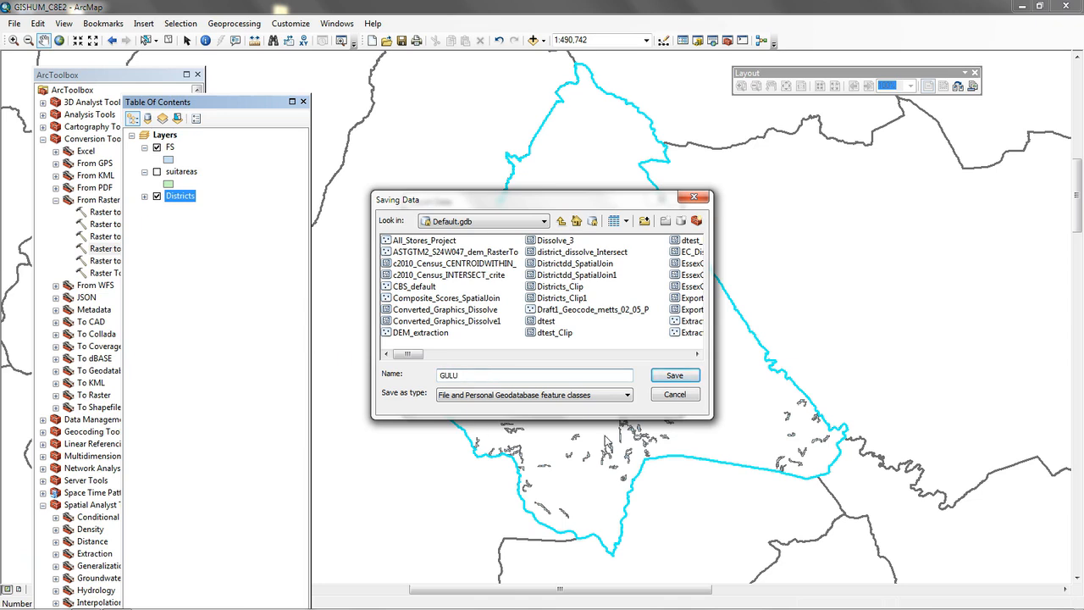
{"action": "left_click", "coordinate": [677, 375]}
{"action": "left_click", "coordinate": [578, 402]}
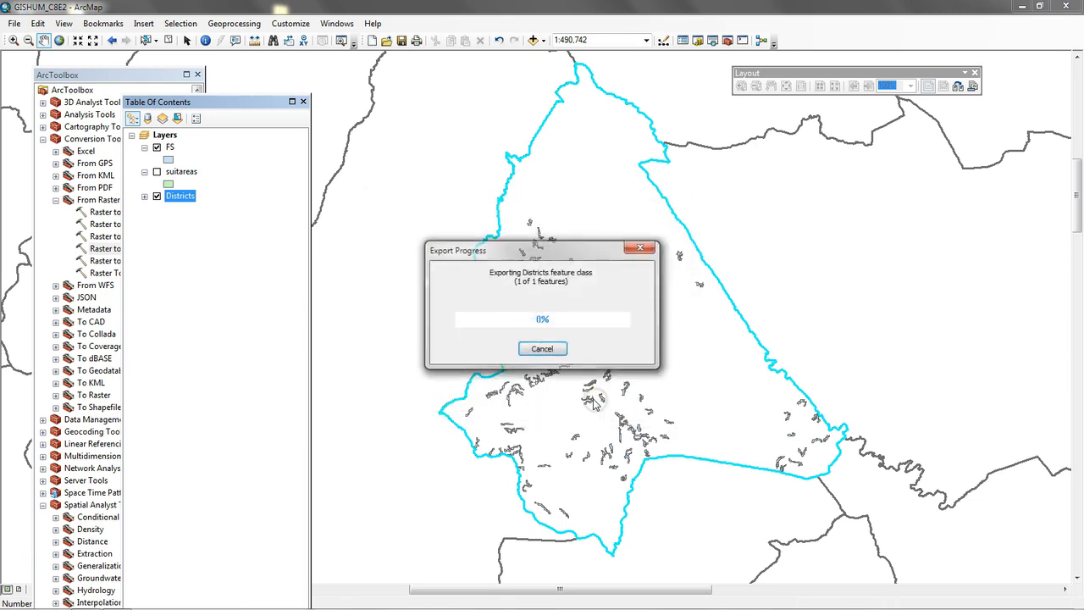
{"action": "left_click", "coordinate": [588, 357]}
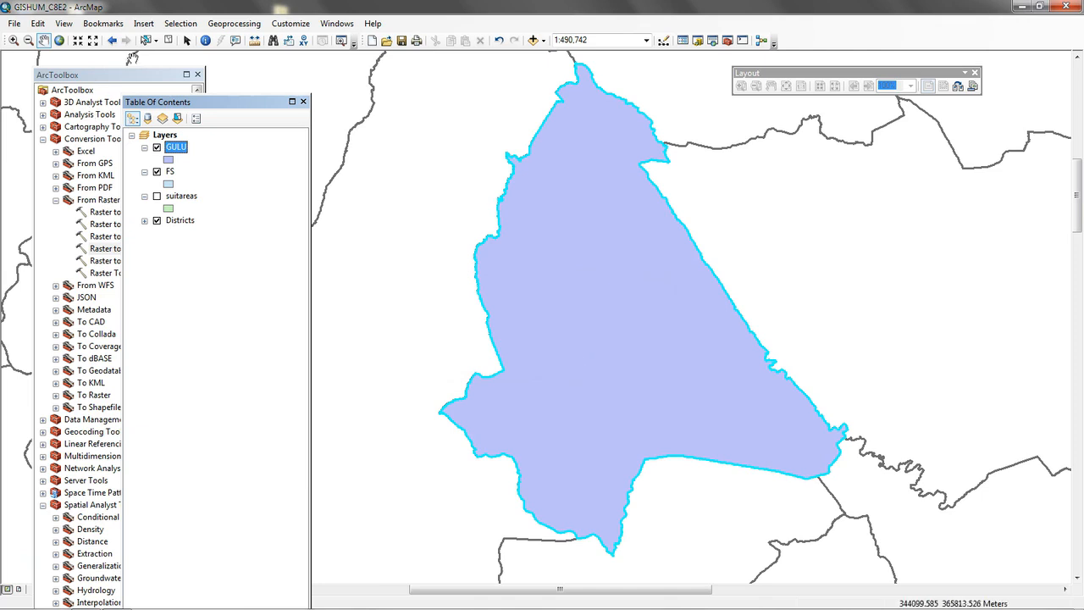
Place the GULU layer beneath FS in the drawing order and hide the Districts layer
{"action": "left_click_drag", "start_coordinate": [176, 149], "coordinate": [174, 185]}
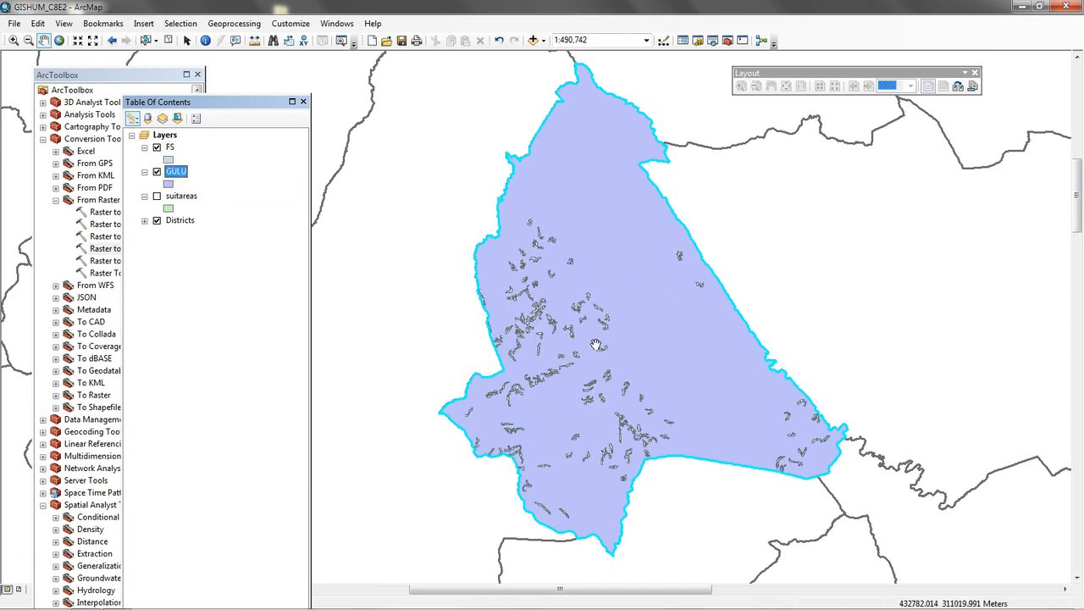
{"action": "left_click", "coordinate": [157, 221]}
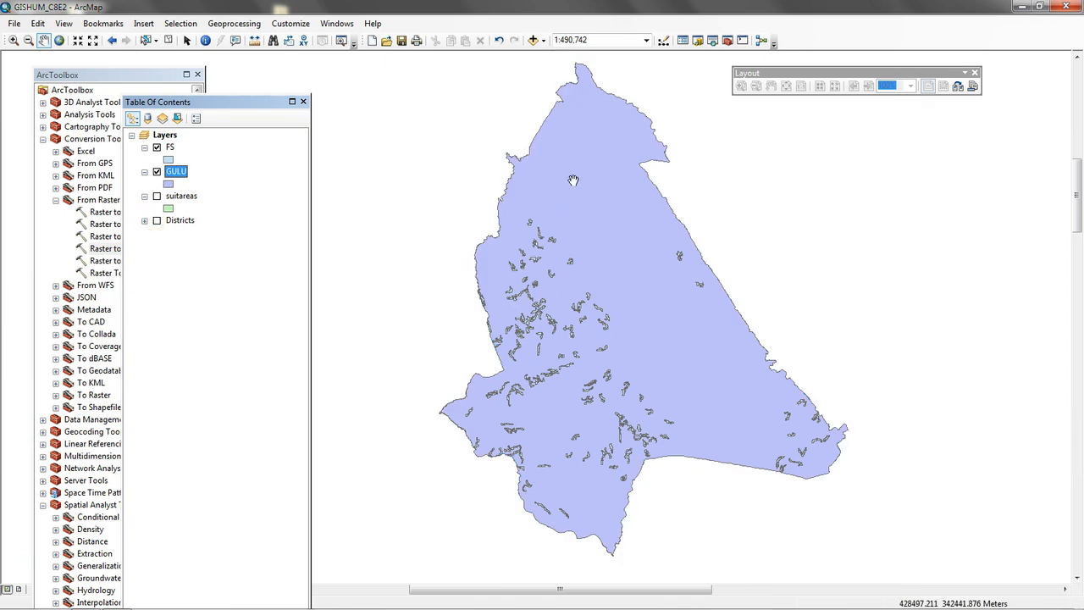
{"action": "left_click_drag", "start_coordinate": [251, 101], "coordinate": [238, 100]}
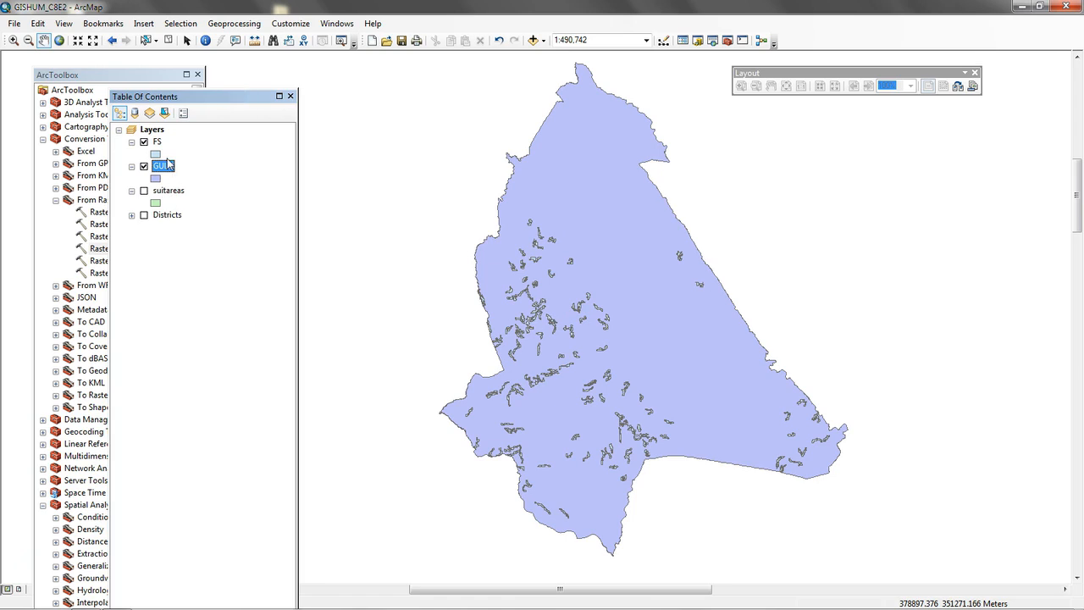
Symbolize the FS layer with graduated colors based on the CAPACITY field
{"action": "right_click", "coordinate": [156, 144]}
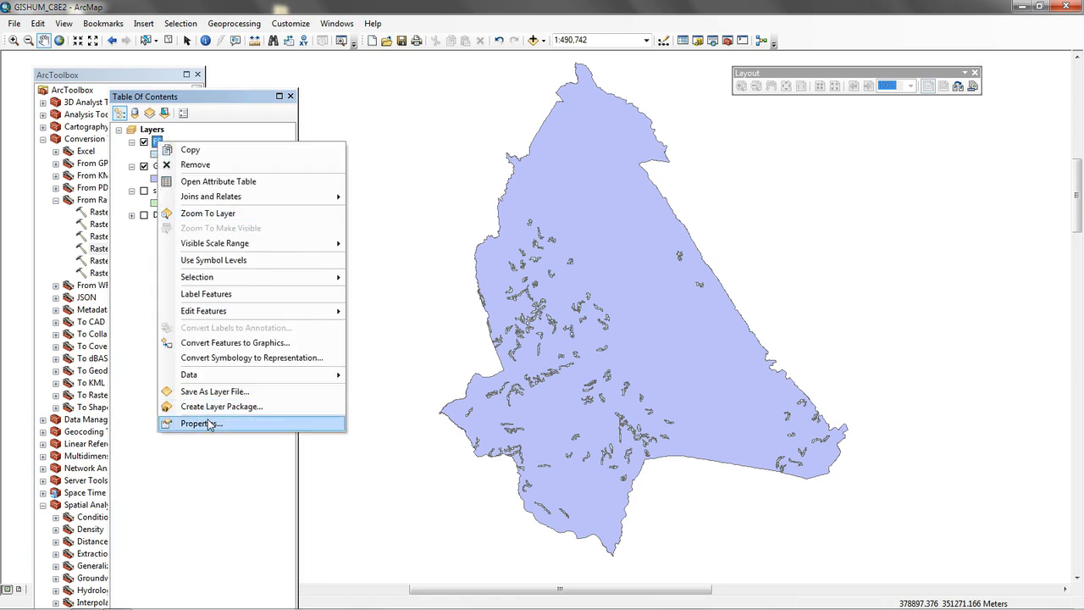
{"action": "left_click", "coordinate": [212, 423]}
{"action": "left_click", "coordinate": [480, 159]}
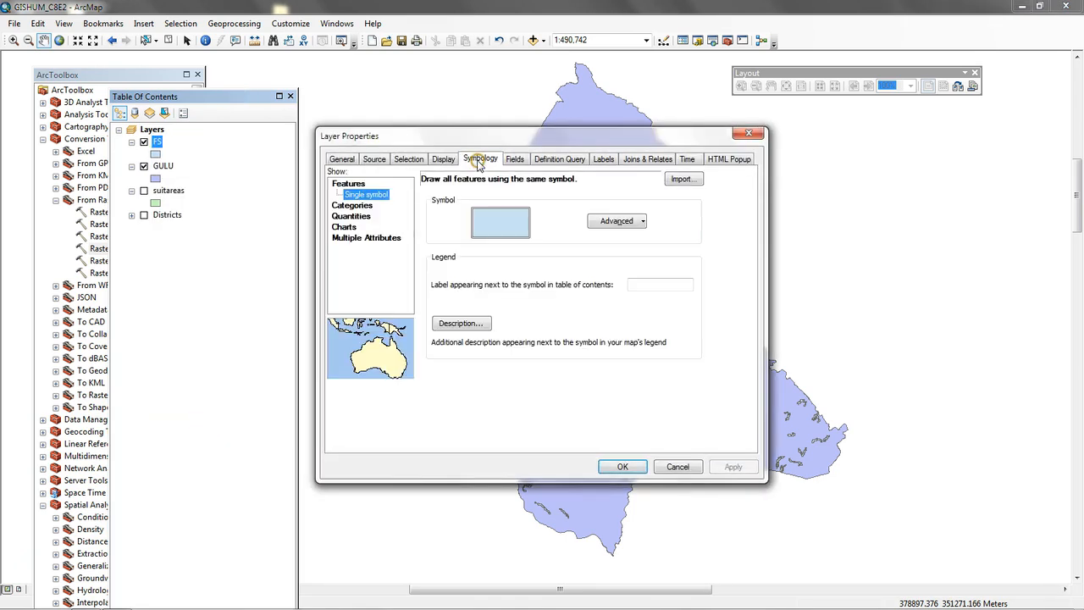
{"action": "left_click", "coordinate": [349, 218]}
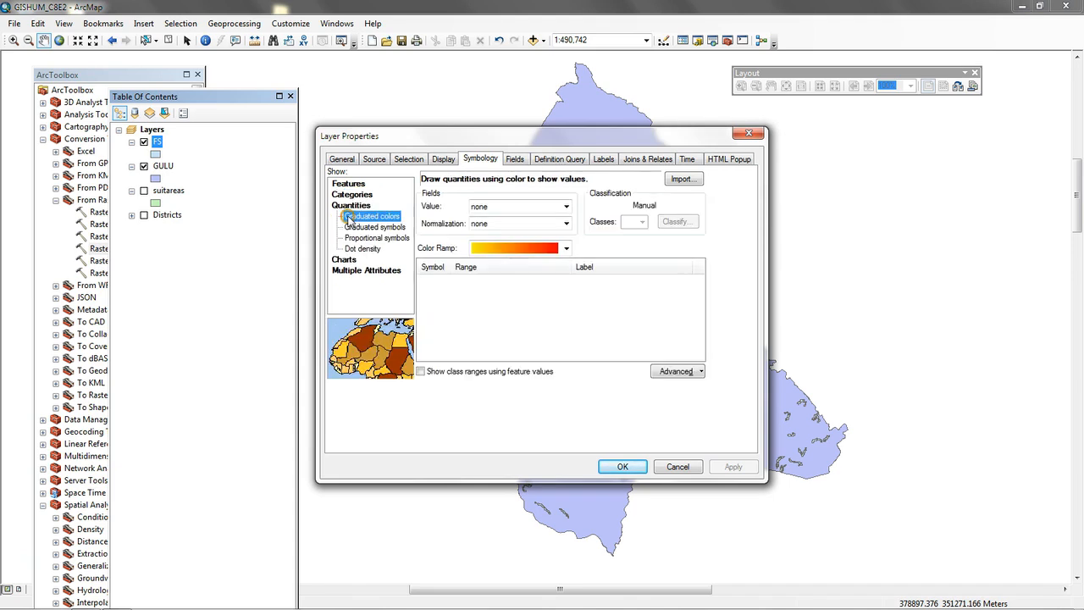
{"action": "left_click", "coordinate": [563, 206]}
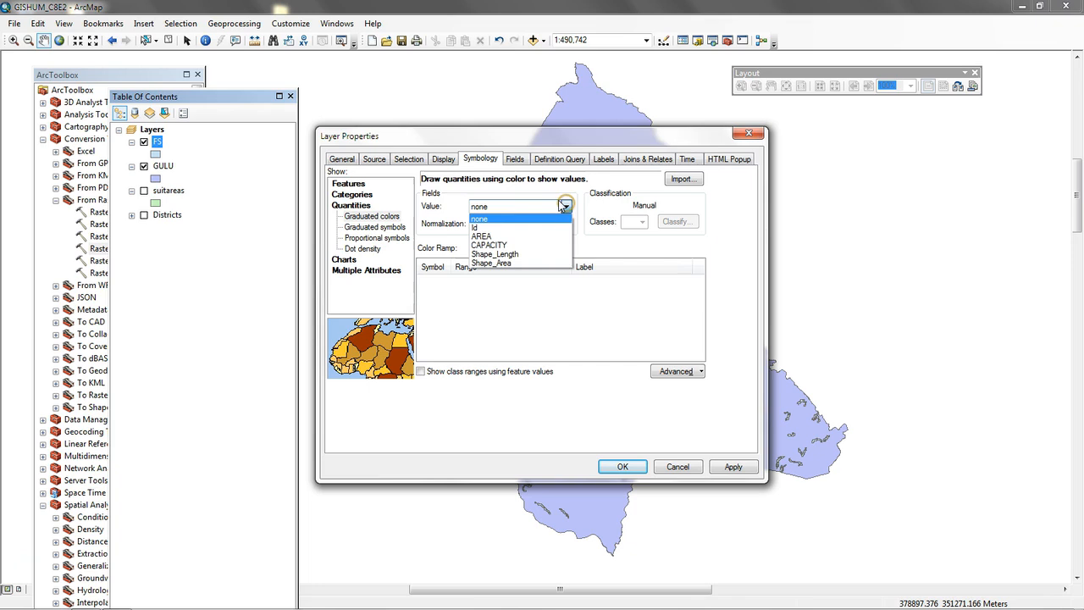
{"action": "left_click", "coordinate": [489, 245]}
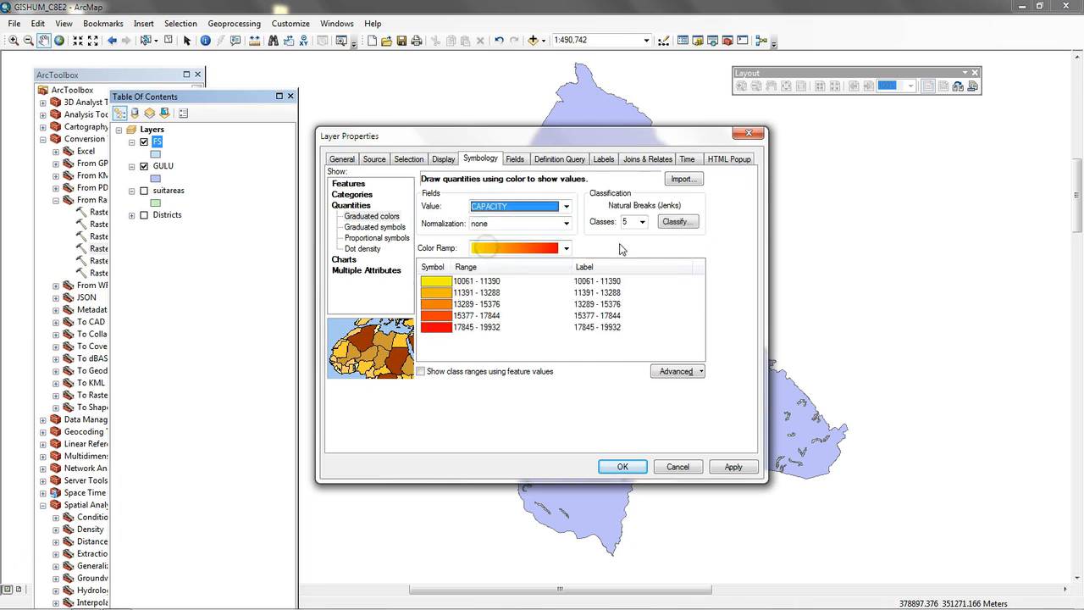
{"action": "left_click", "coordinate": [732, 466]}
{"action": "left_click", "coordinate": [622, 466]}
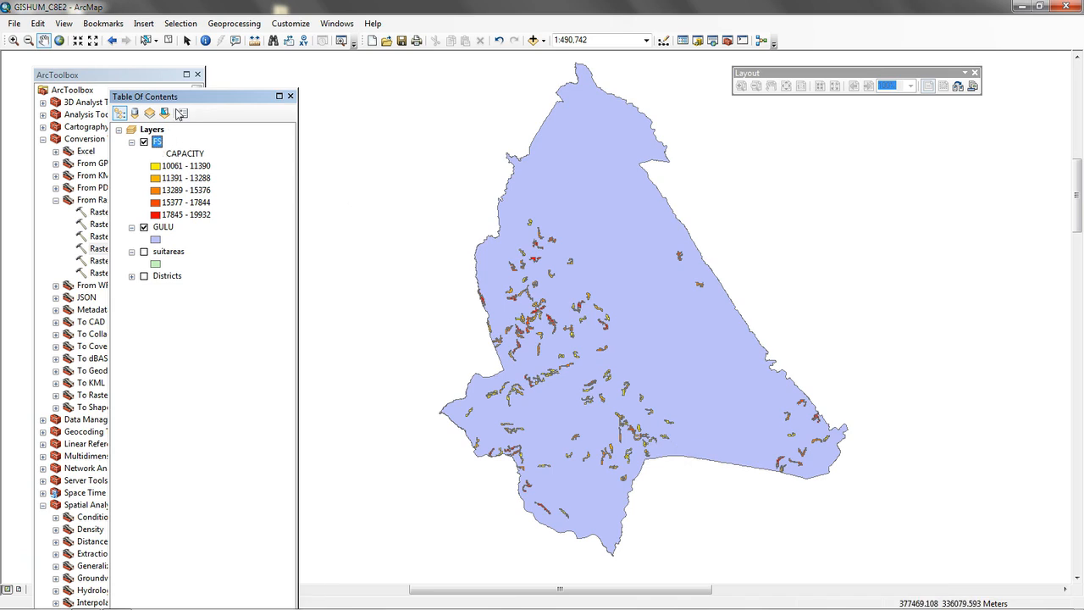
Shift the layer list clear of ArcToolbox and collapse the expanded toolboxes, including Conversion Tools
{"action": "left_click_drag", "start_coordinate": [203, 96], "coordinate": [288, 84]}
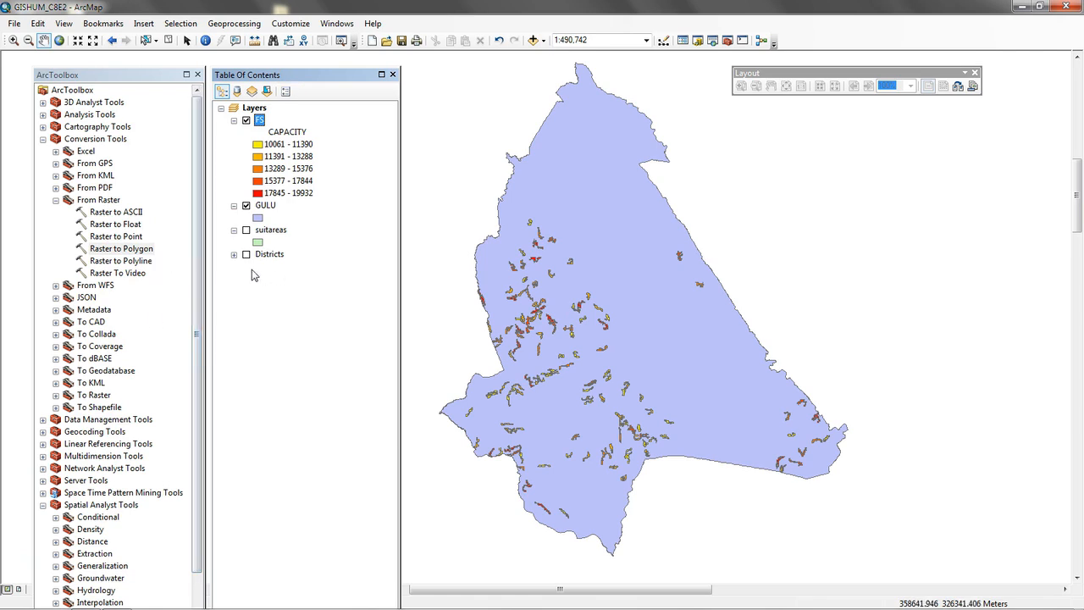
{"action": "left_click", "coordinate": [55, 200]}
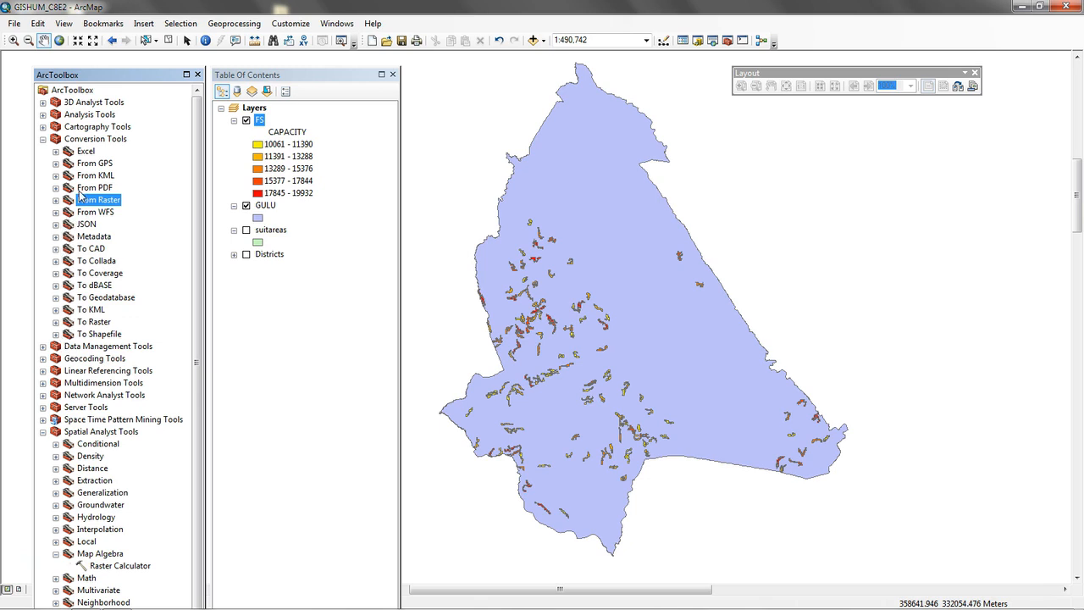
{"action": "left_click", "coordinate": [56, 333]}
{"action": "left_click", "coordinate": [56, 334]}
{"action": "left_click", "coordinate": [23, 559]}
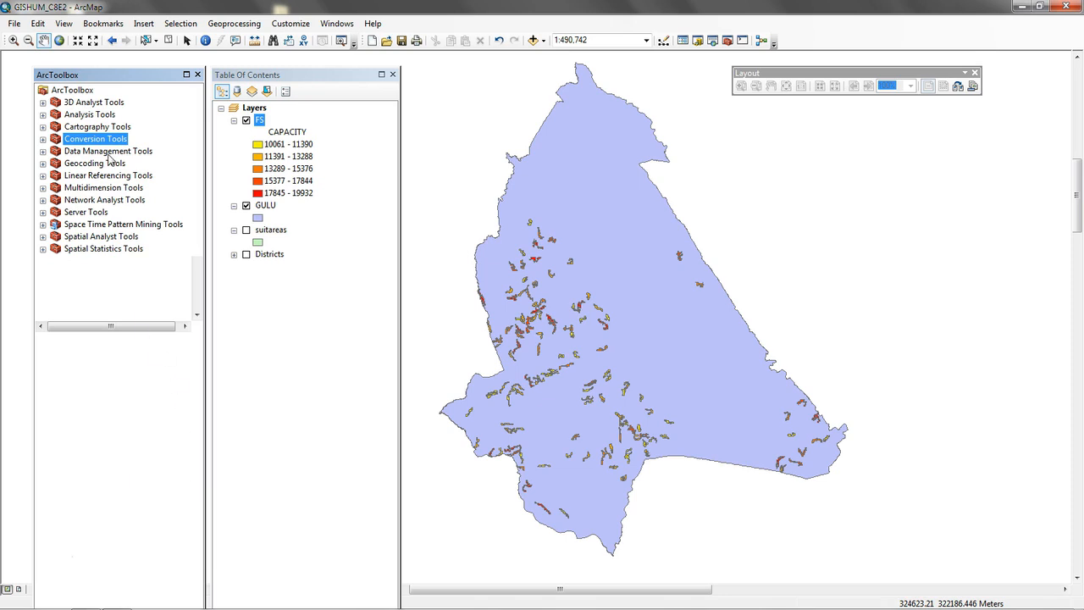
Run Feature To Point from the Data Management Features toolset on FS, with output FS_FeatureToPoint in Default.gdb
{"action": "left_click", "coordinate": [43, 150]}
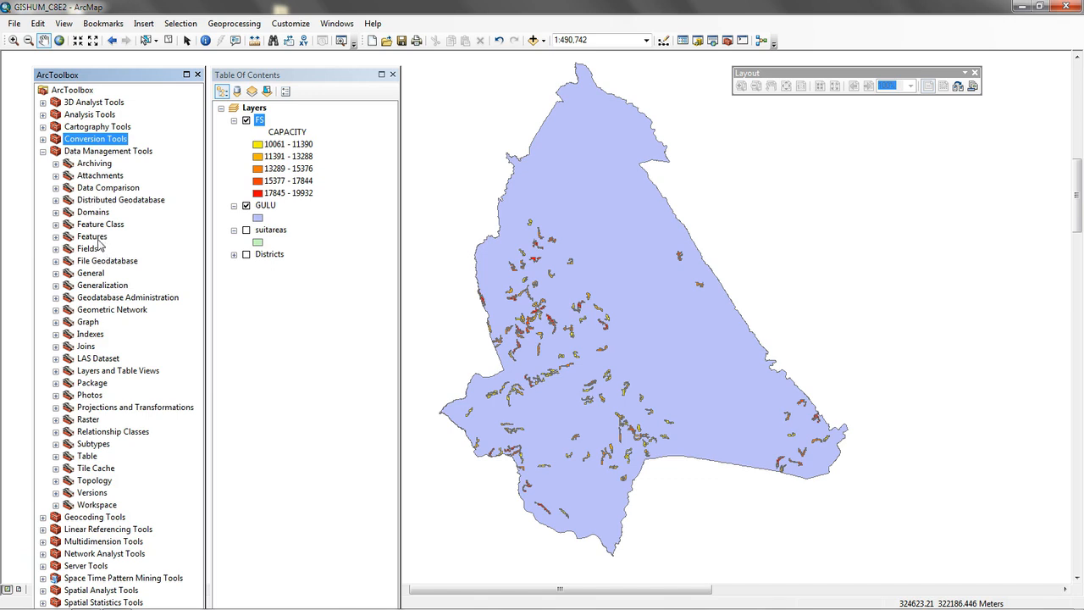
{"action": "left_click", "coordinate": [55, 237]}
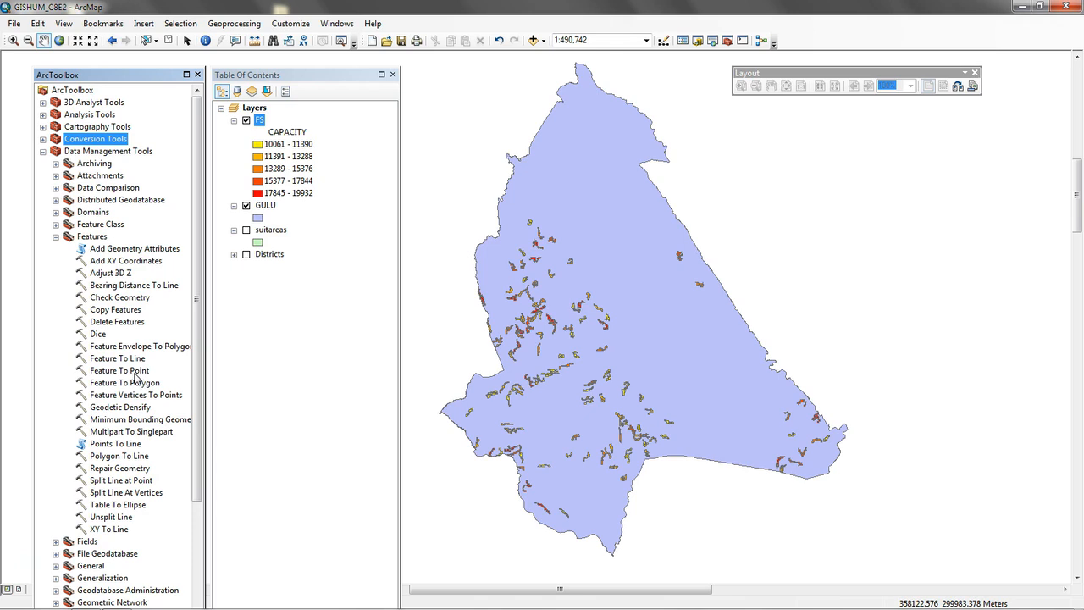
{"action": "double_click", "coordinate": [134, 372]}
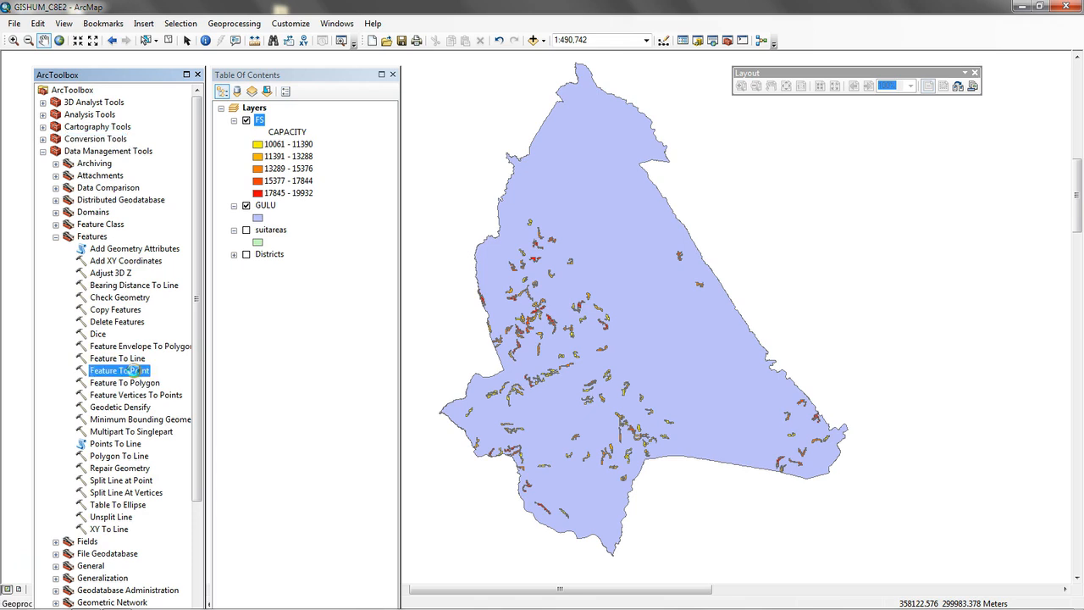
{"action": "left_click", "coordinate": [553, 117]}
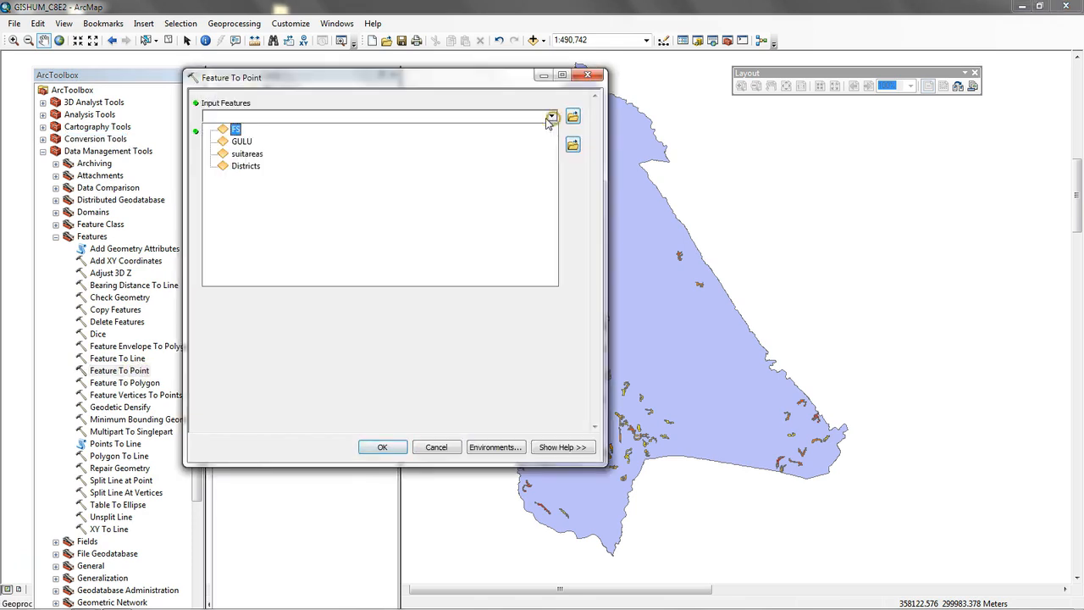
{"action": "left_click", "coordinate": [265, 84]}
{"action": "left_click_drag", "start_coordinate": [265, 84], "coordinate": [421, 118]}
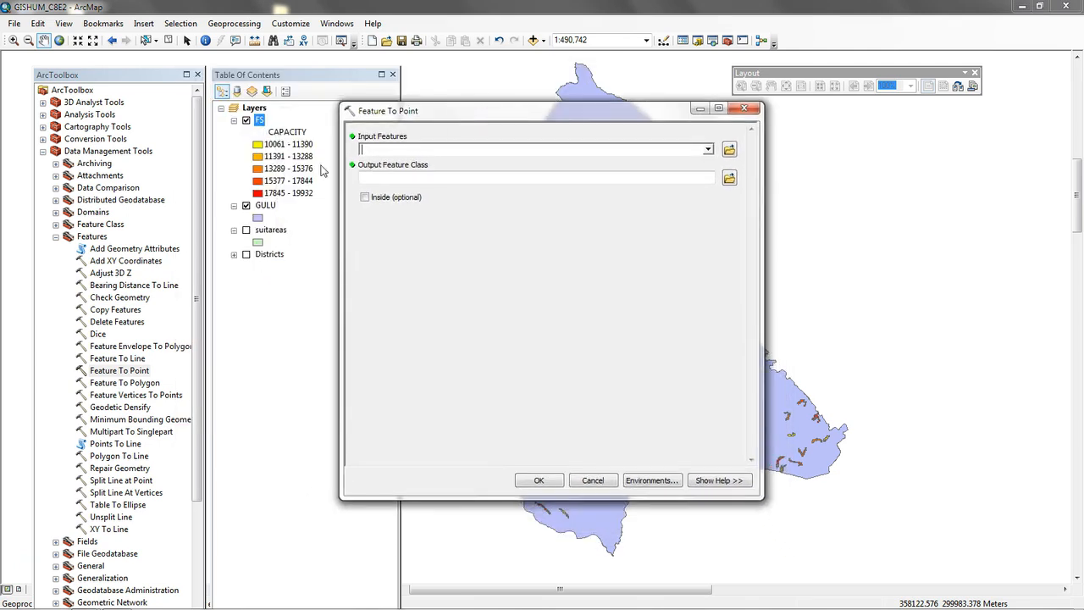
{"action": "left_click", "coordinate": [708, 150]}
{"action": "left_click", "coordinate": [395, 161]}
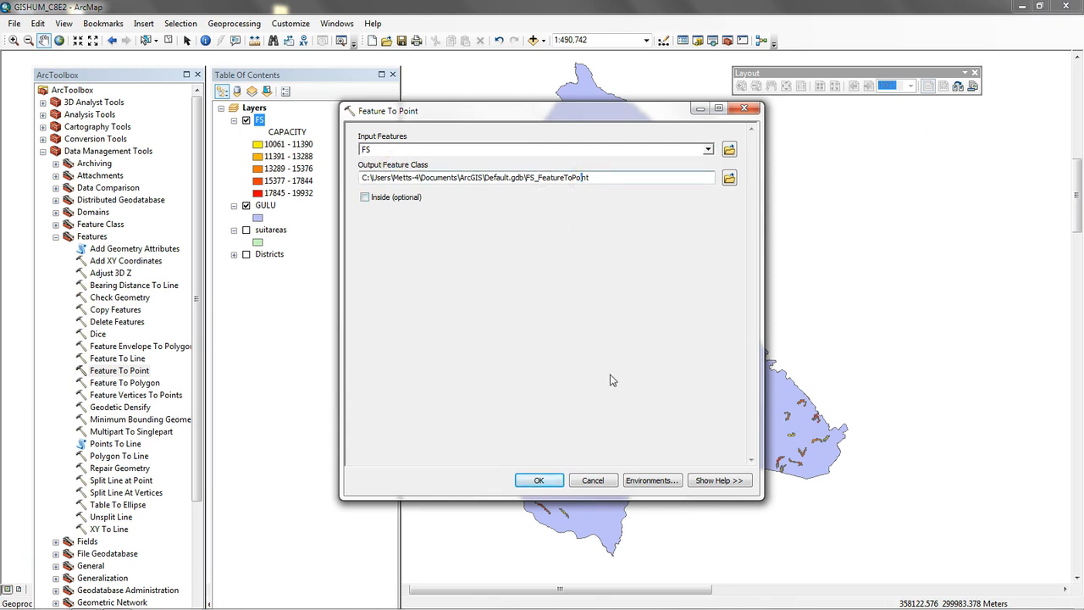
{"action": "left_click", "coordinate": [549, 480]}
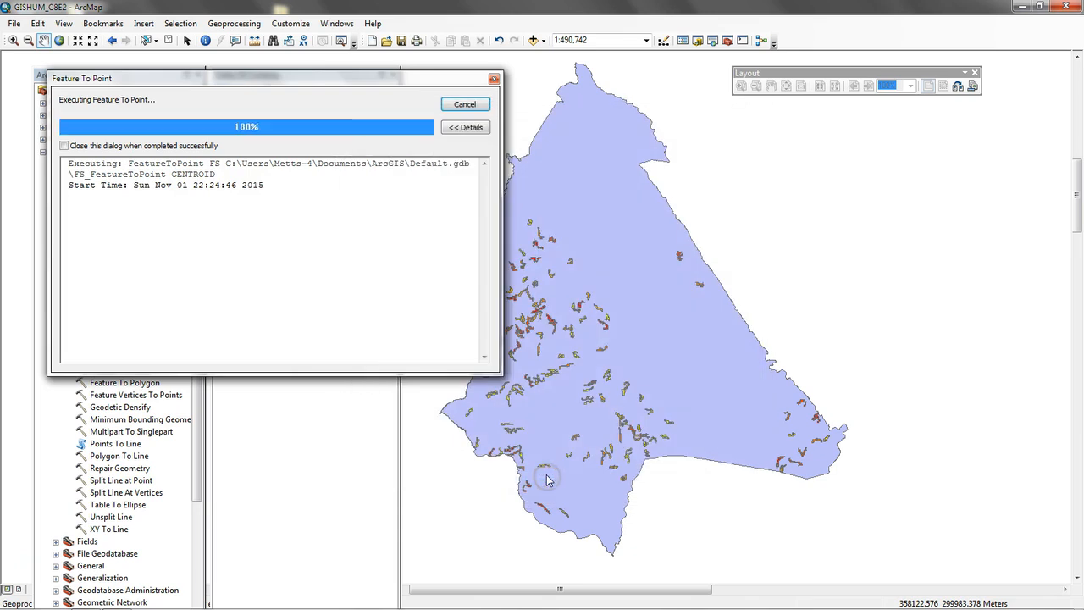
{"action": "left_click", "coordinate": [465, 104]}
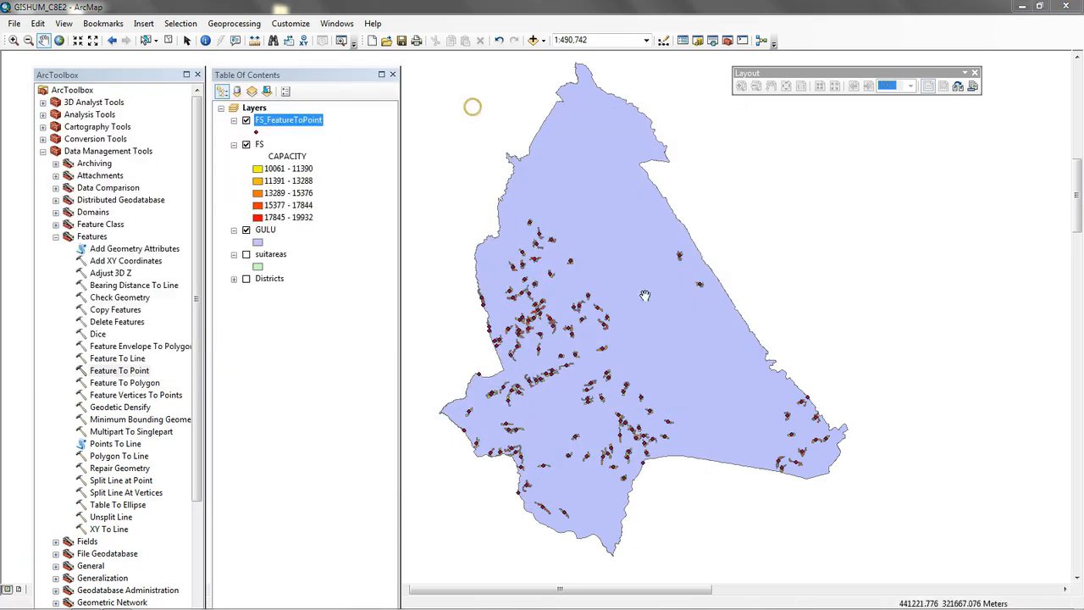
Examine the attribute table of the FS_FeatureToPoint layer and close it
{"action": "right_click", "coordinate": [285, 125]}
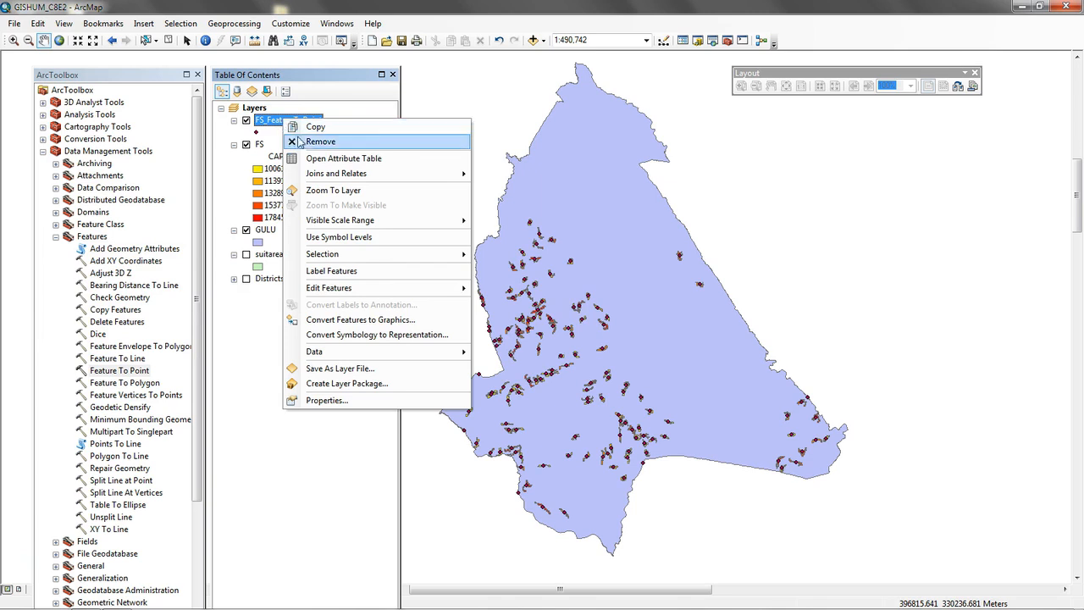
{"action": "left_click", "coordinate": [310, 158]}
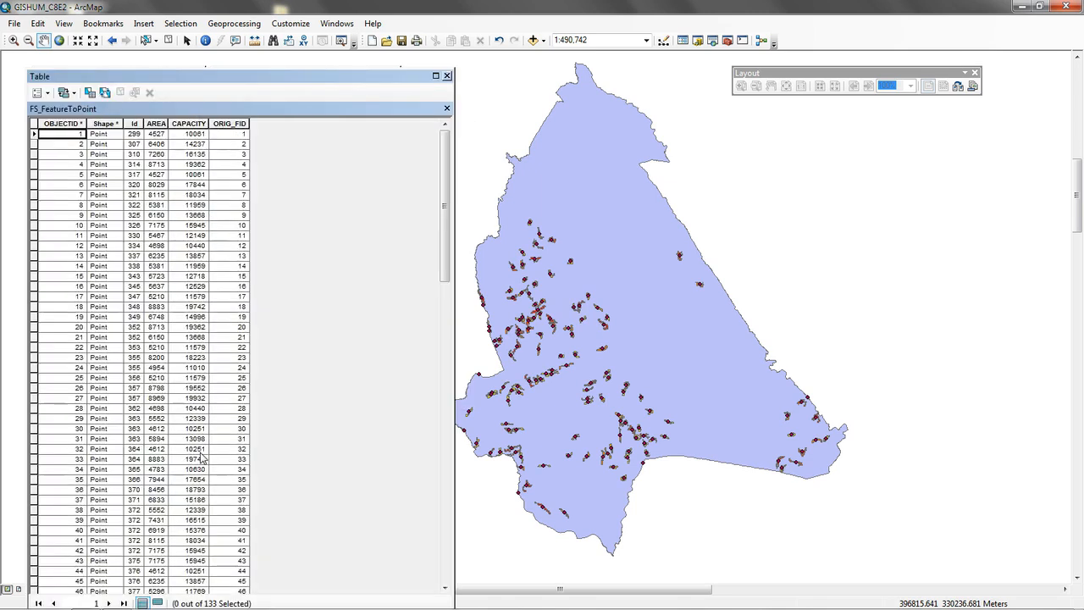
{"action": "left_click", "coordinate": [447, 75]}
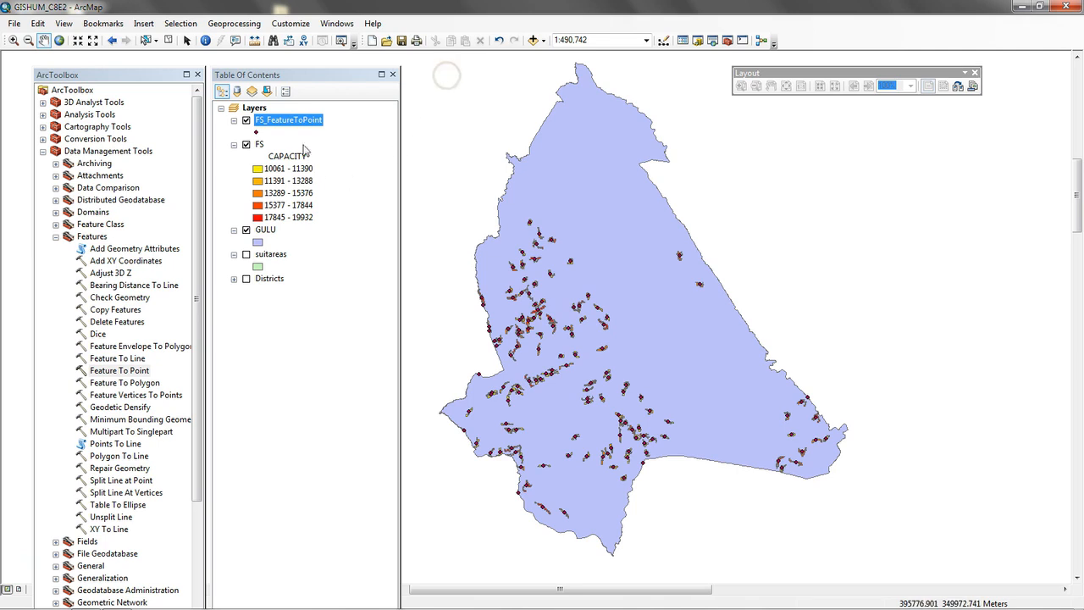
Switch the FS_FeatureToPoint layer's symbology to proportional symbols using CAPACITY as the value field
{"action": "right_click", "coordinate": [293, 122]}
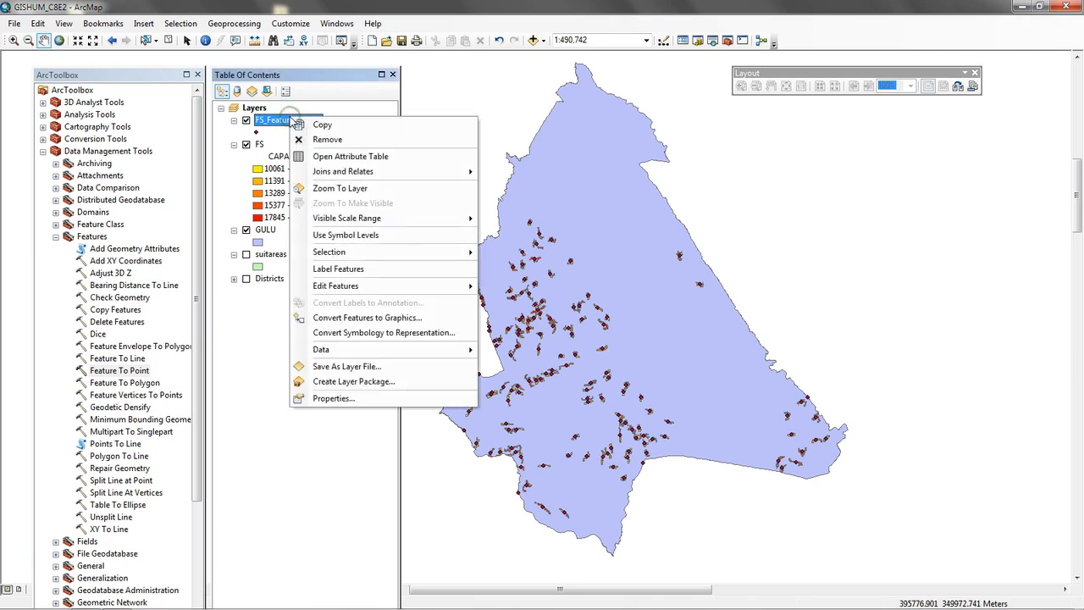
{"action": "left_click", "coordinate": [381, 399]}
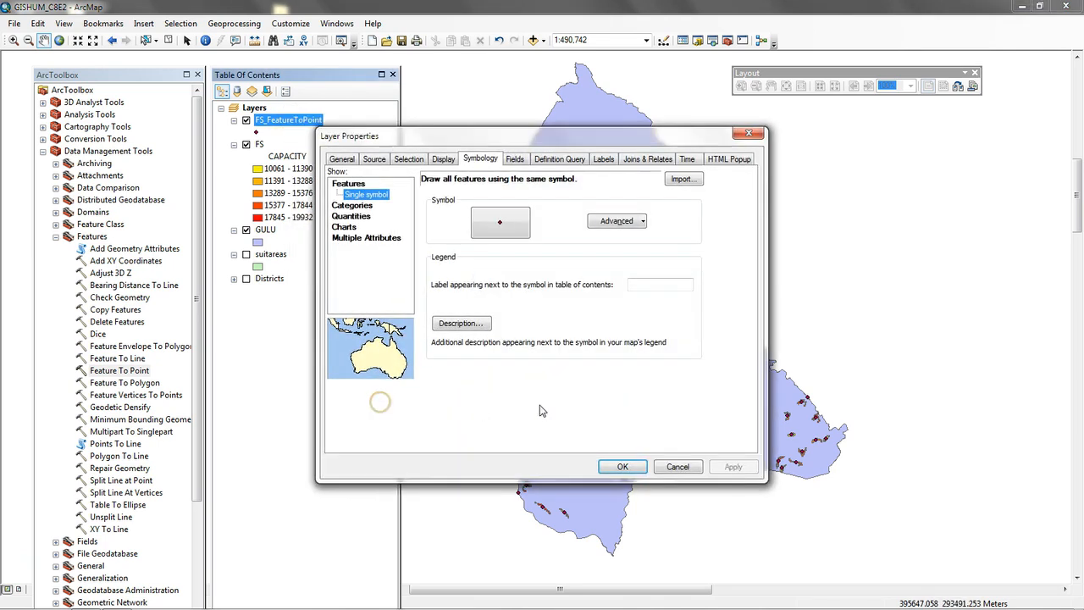
{"action": "left_click", "coordinate": [352, 216]}
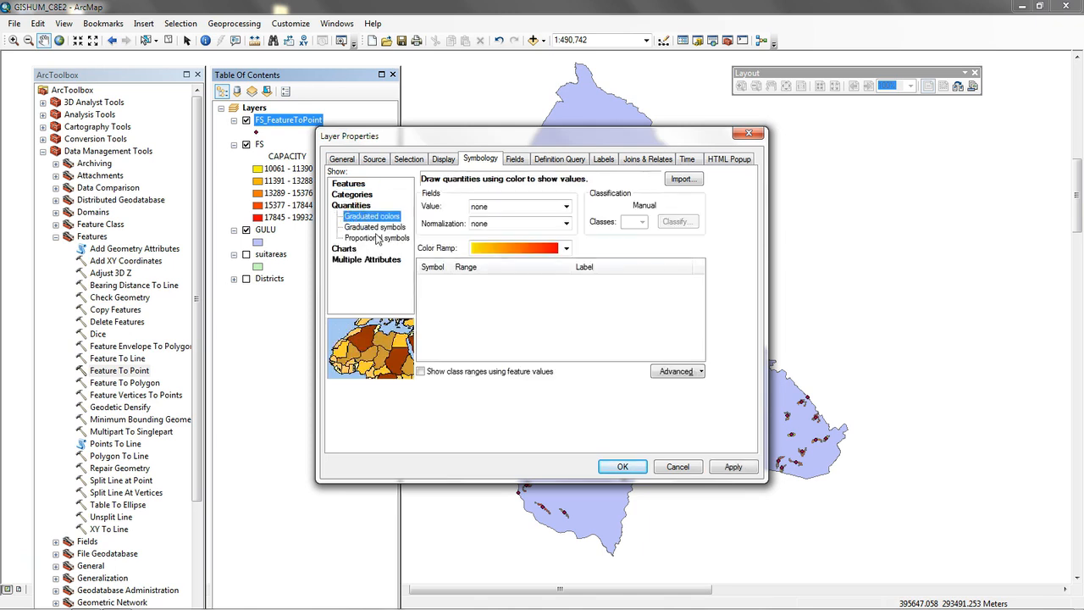
{"action": "left_click", "coordinate": [379, 238]}
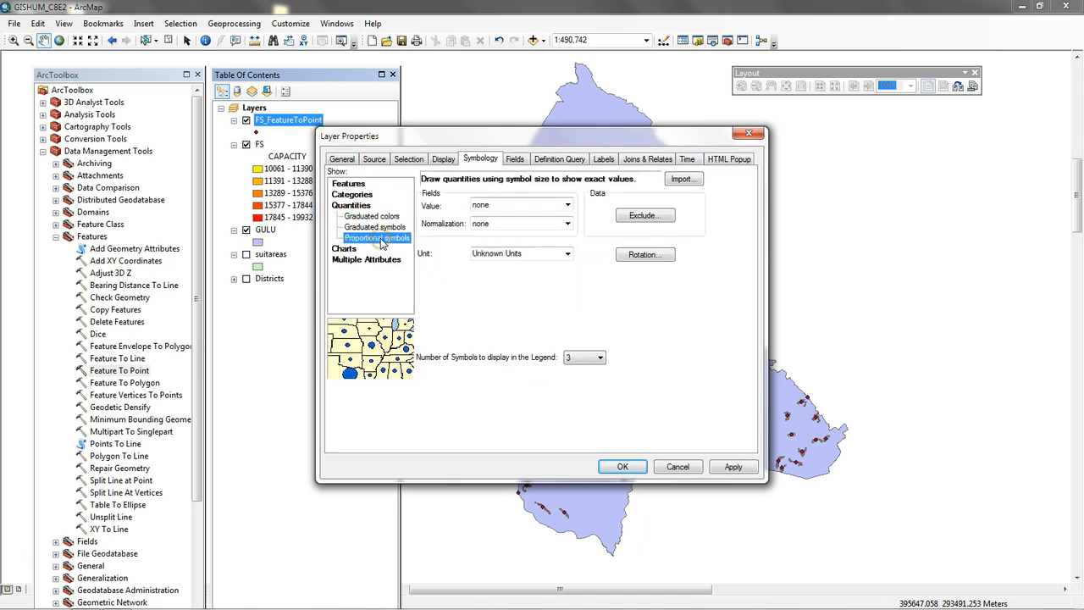
{"action": "left_click", "coordinate": [568, 206]}
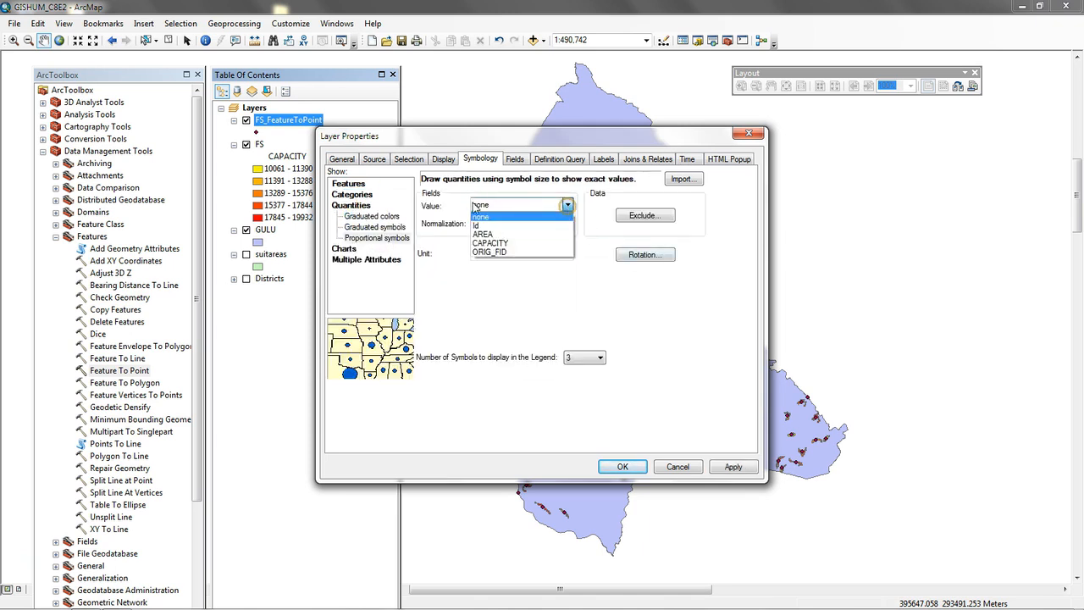
{"action": "left_click", "coordinate": [491, 244]}
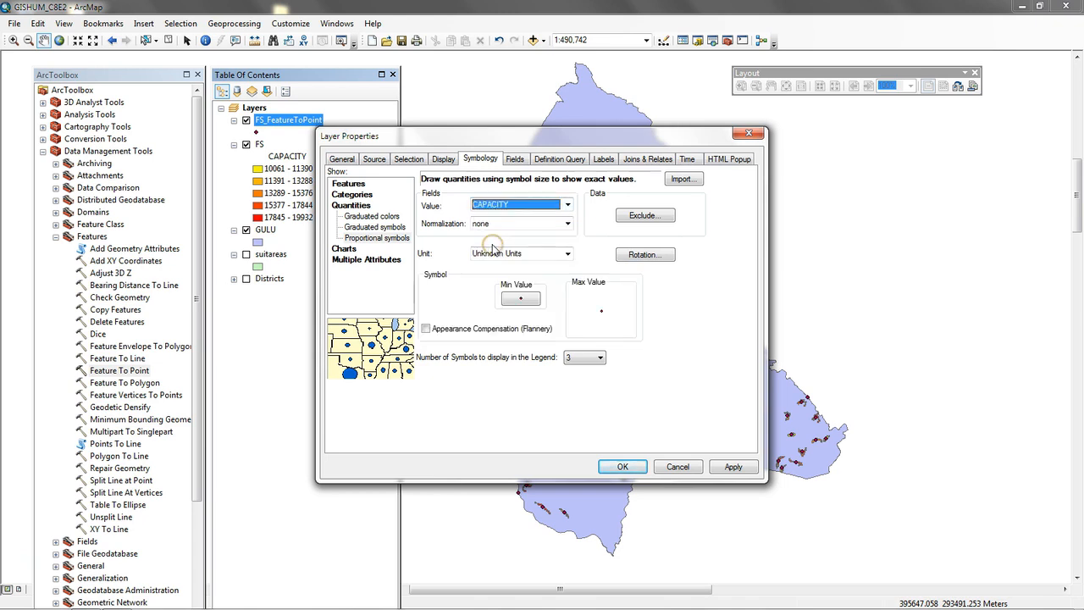
Set the minimum-value proportional symbol's size to 5 and apply the symbology to FS_FeatureToPoint
{"action": "left_click", "coordinate": [602, 310]}
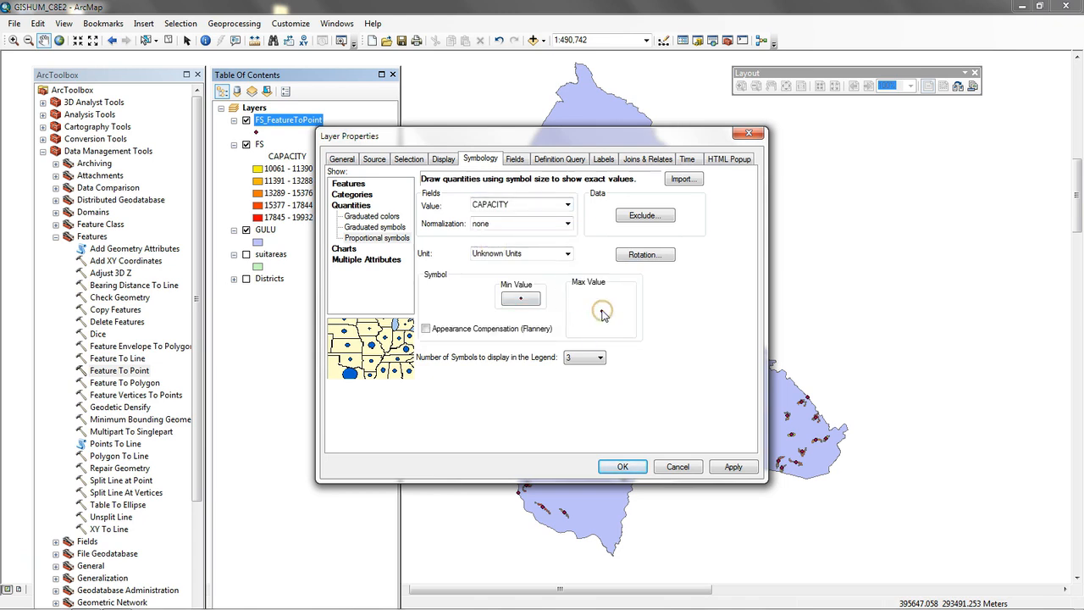
{"action": "left_click", "coordinate": [510, 301]}
{"action": "left_click", "coordinate": [557, 244]}
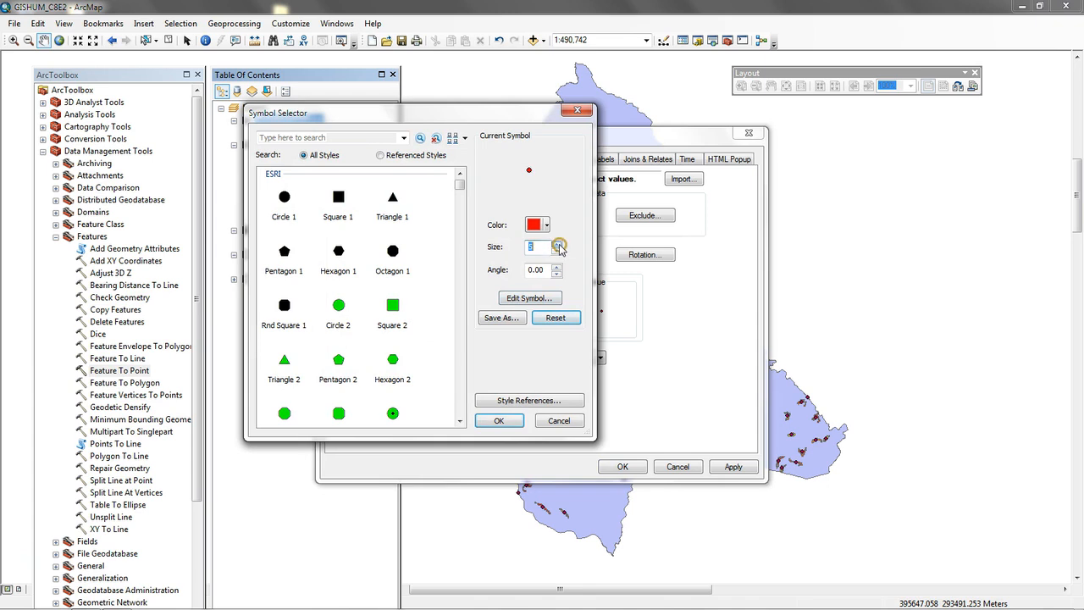
{"action": "left_click", "coordinate": [499, 421]}
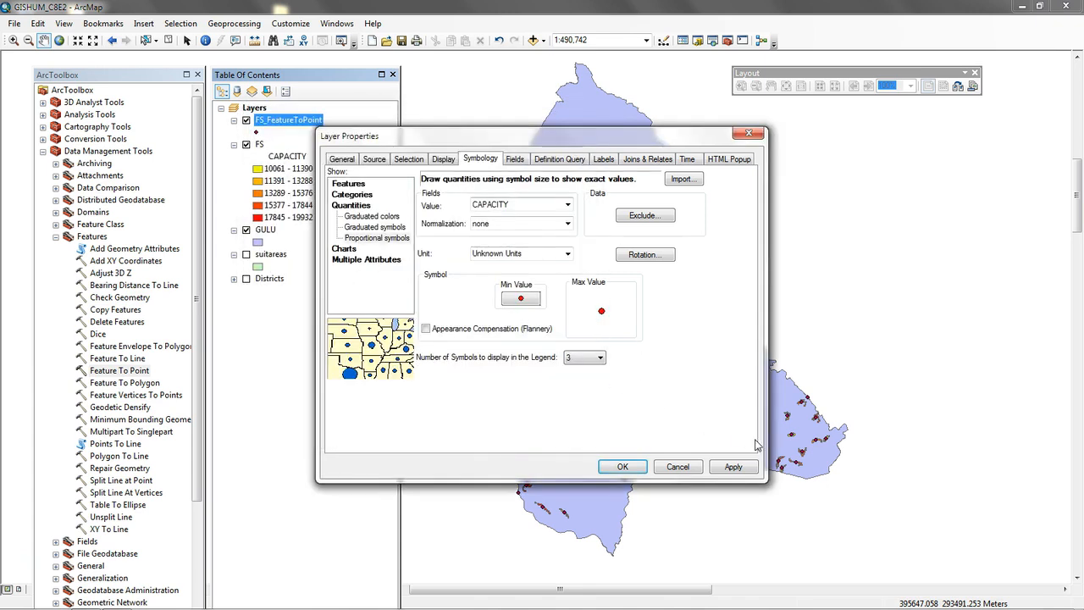
{"action": "left_click", "coordinate": [733, 467]}
{"action": "left_click", "coordinate": [622, 466]}
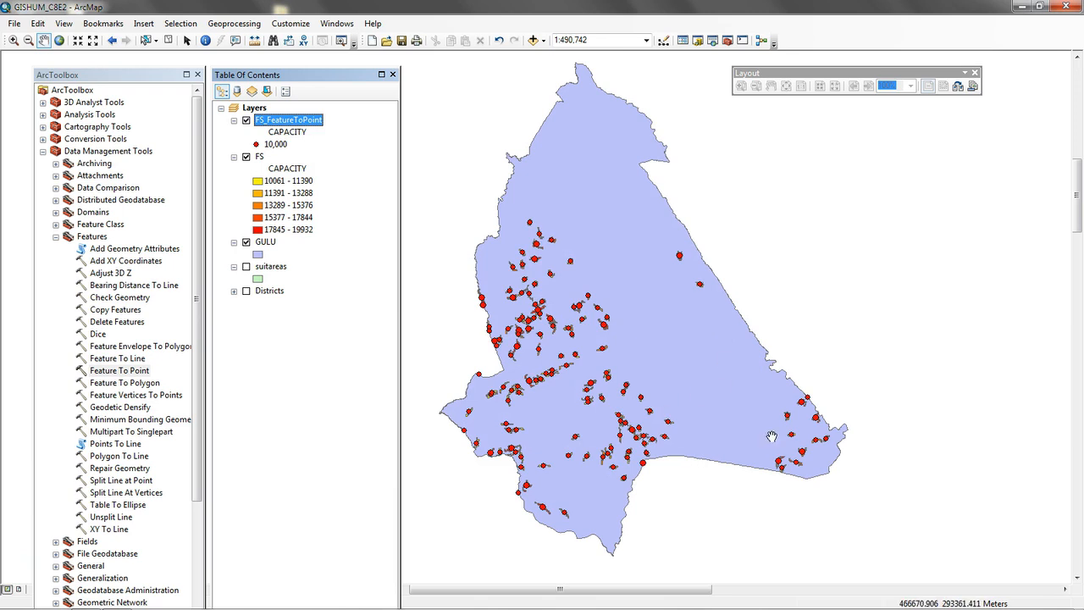
Symbolize the FS_FeatureToPoint layer with graduated symbols based on the CAPACITY field, using five classes and symbol sizes from 4 to 18
{"action": "right_click", "coordinate": [285, 123]}
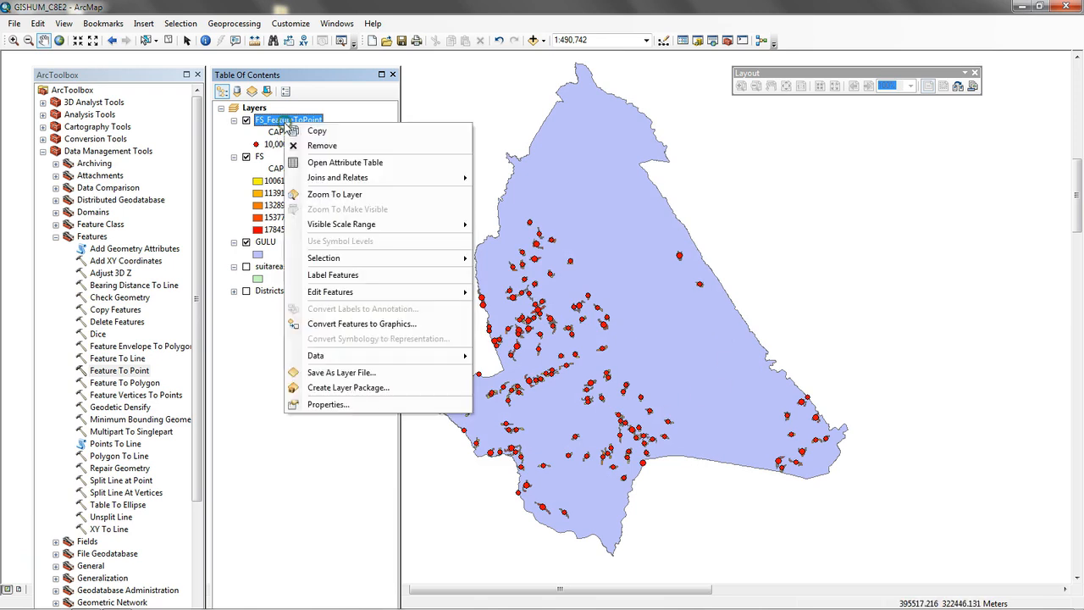
{"action": "left_click", "coordinate": [352, 405]}
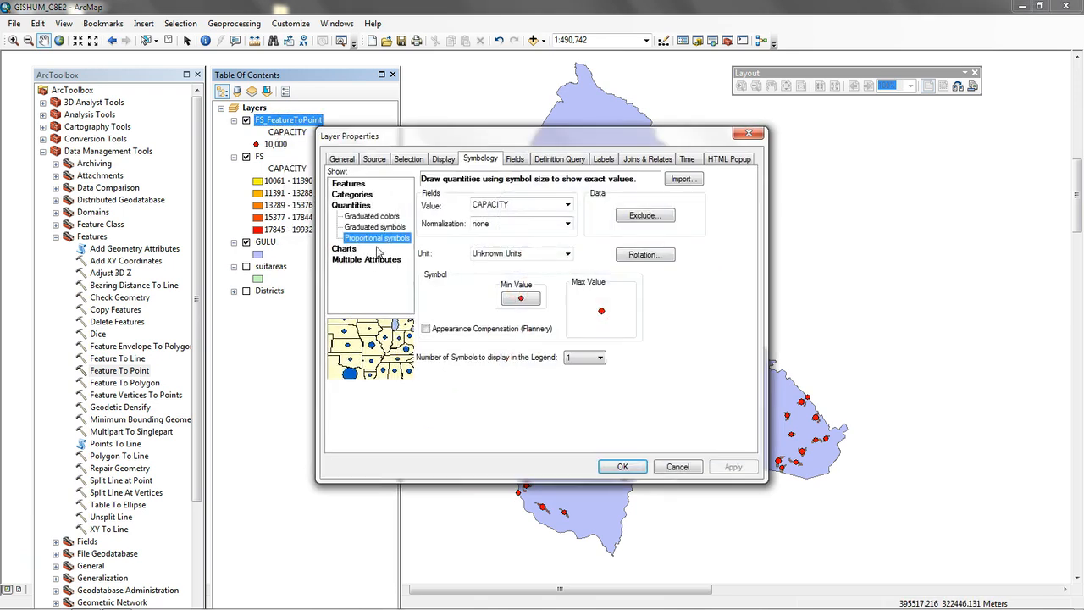
{"action": "left_click", "coordinate": [374, 228]}
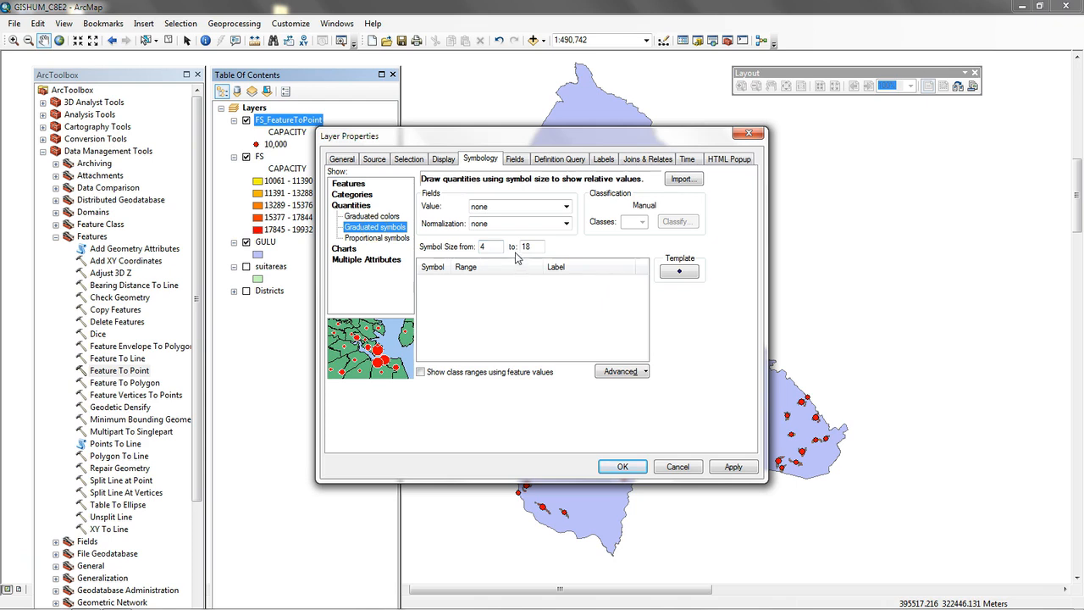
{"action": "left_click", "coordinate": [564, 208]}
{"action": "left_click", "coordinate": [498, 243]}
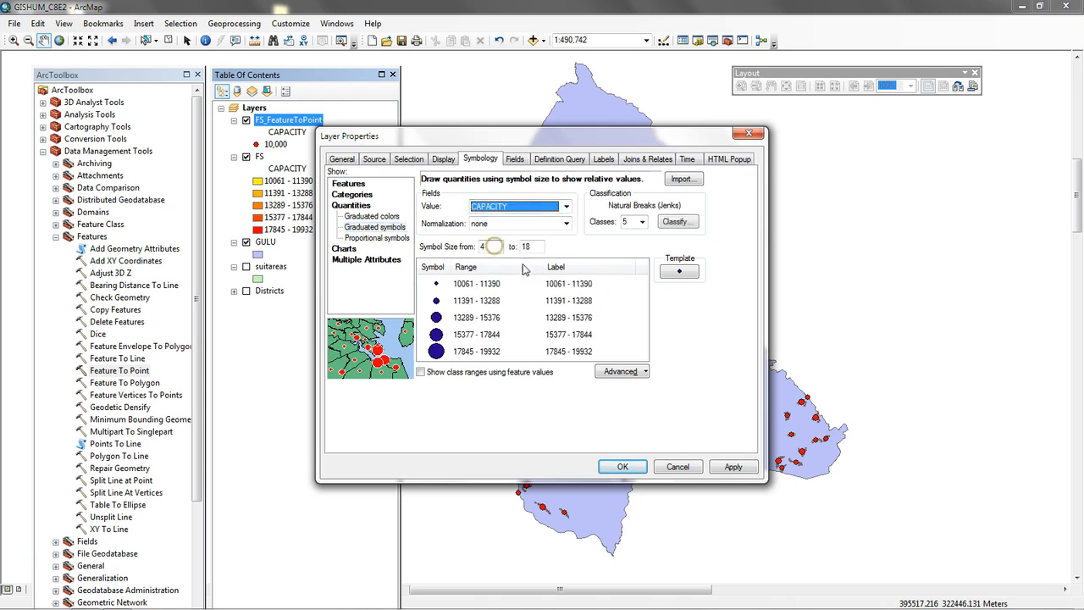
{"action": "left_click", "coordinate": [733, 467]}
{"action": "left_click", "coordinate": [622, 467]}
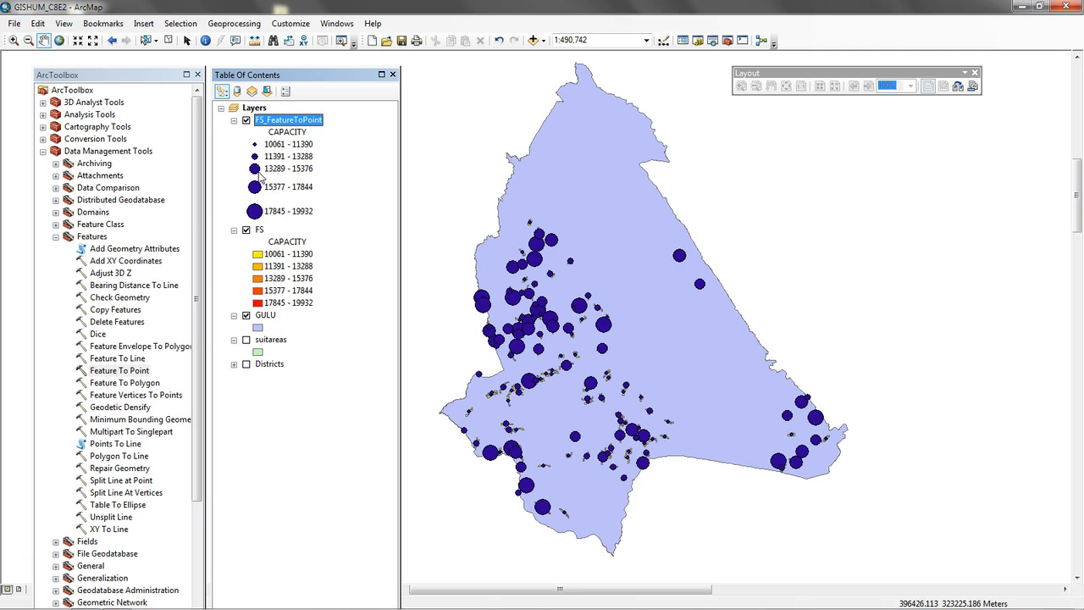
Compare the FS polygons with their capacity points up close in Gulu's western cluster, toggling FS_FeatureToPoint off and back on
{"action": "left_click", "coordinate": [246, 121]}
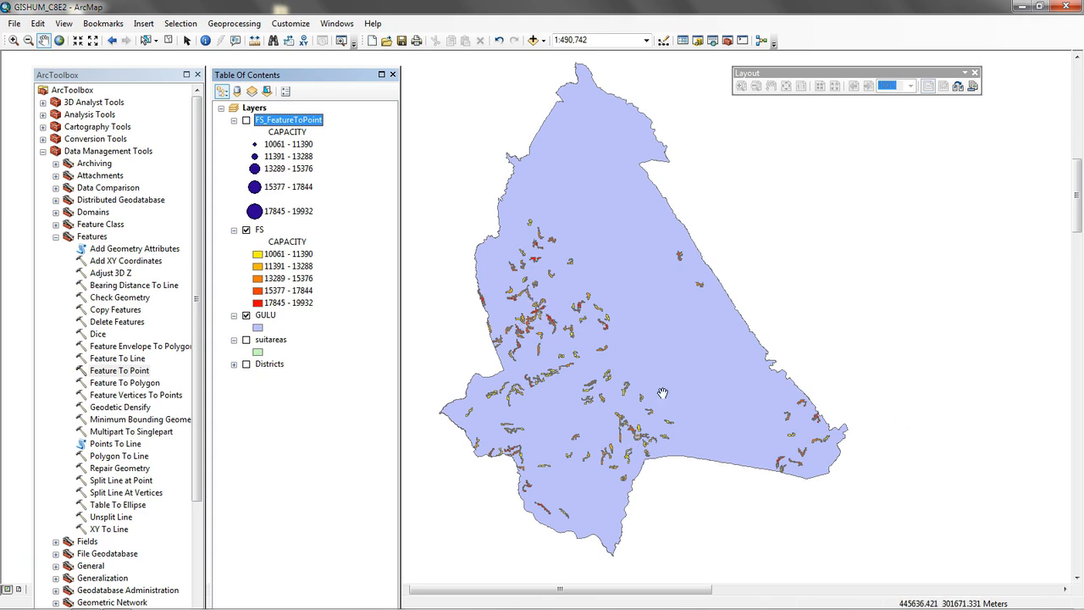
{"action": "left_click", "coordinate": [12, 41]}
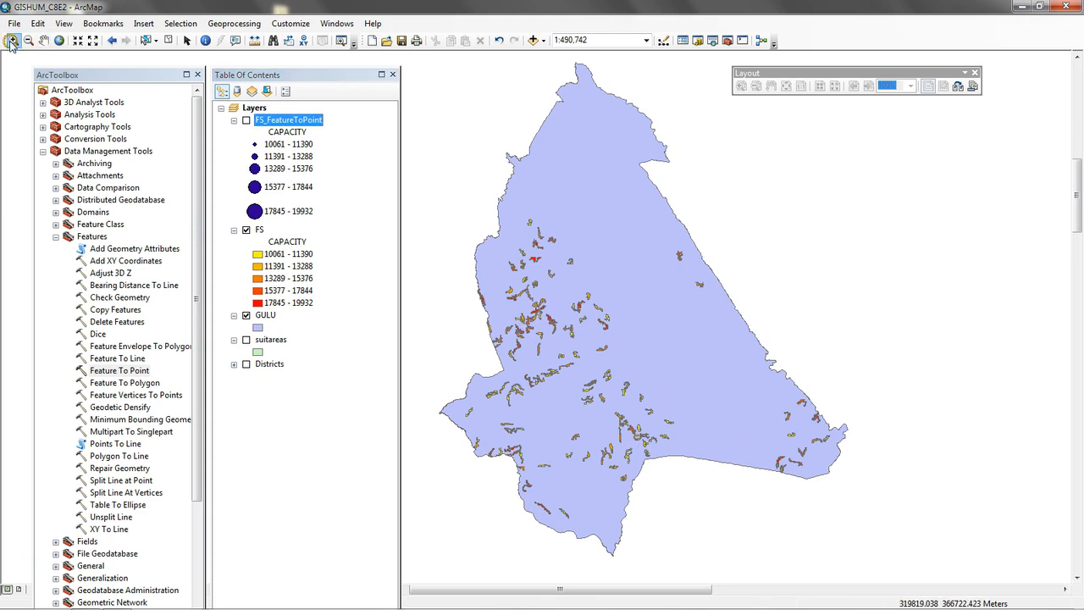
{"action": "left_click_drag", "start_coordinate": [500, 279], "coordinate": [618, 371]}
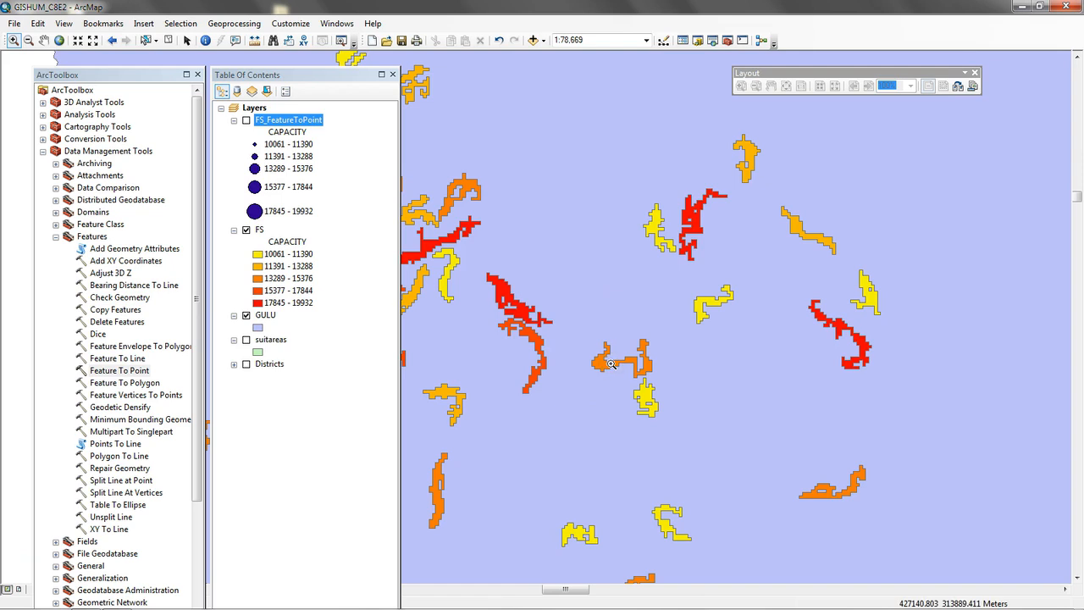
{"action": "left_click_drag", "start_coordinate": [329, 78], "coordinate": [185, 183]}
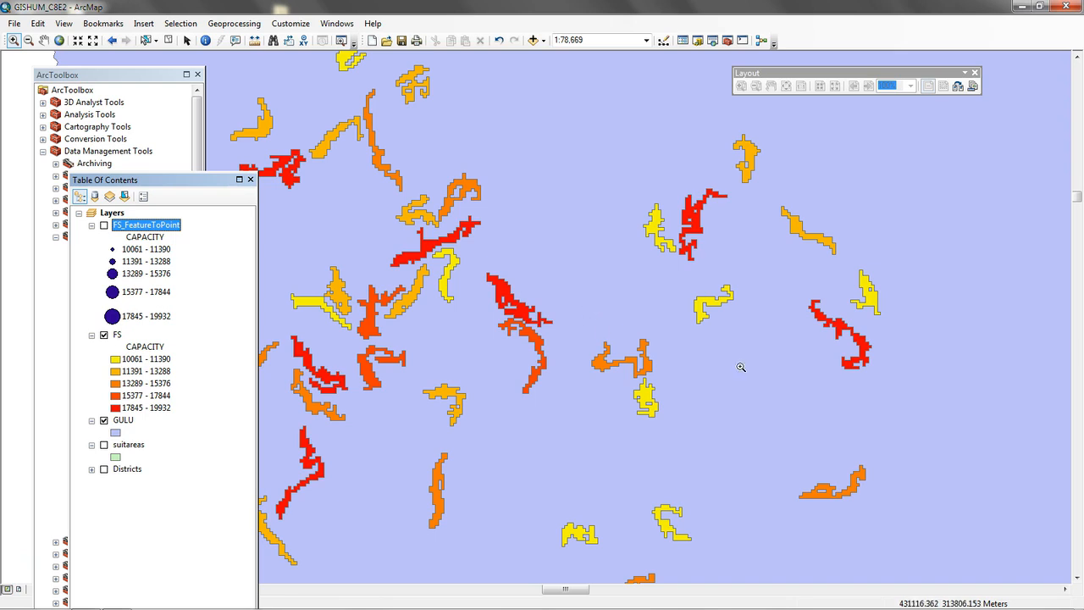
{"action": "left_click", "coordinate": [103, 225]}
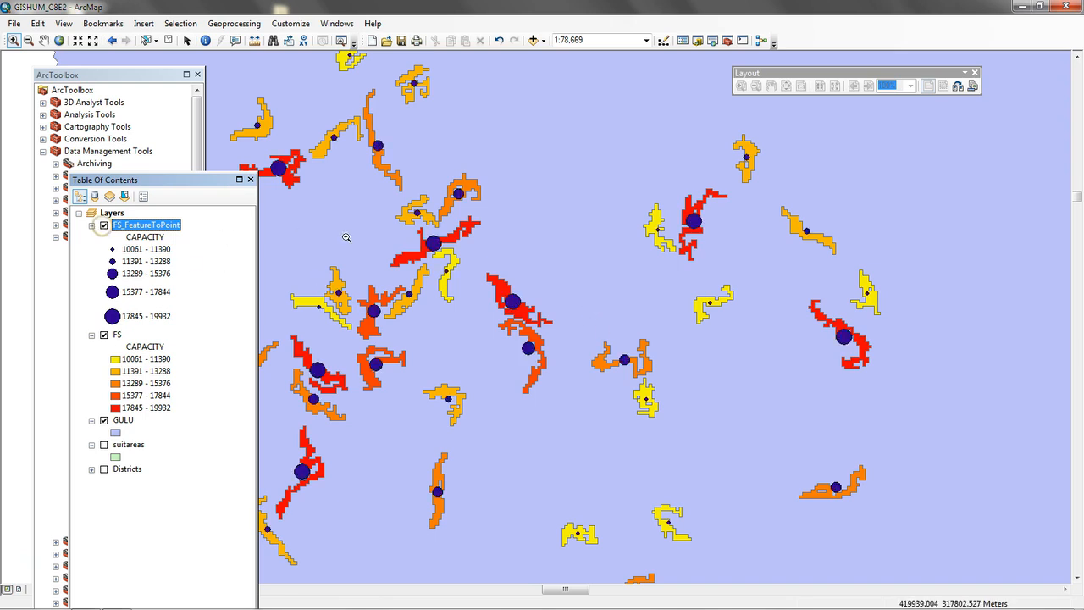